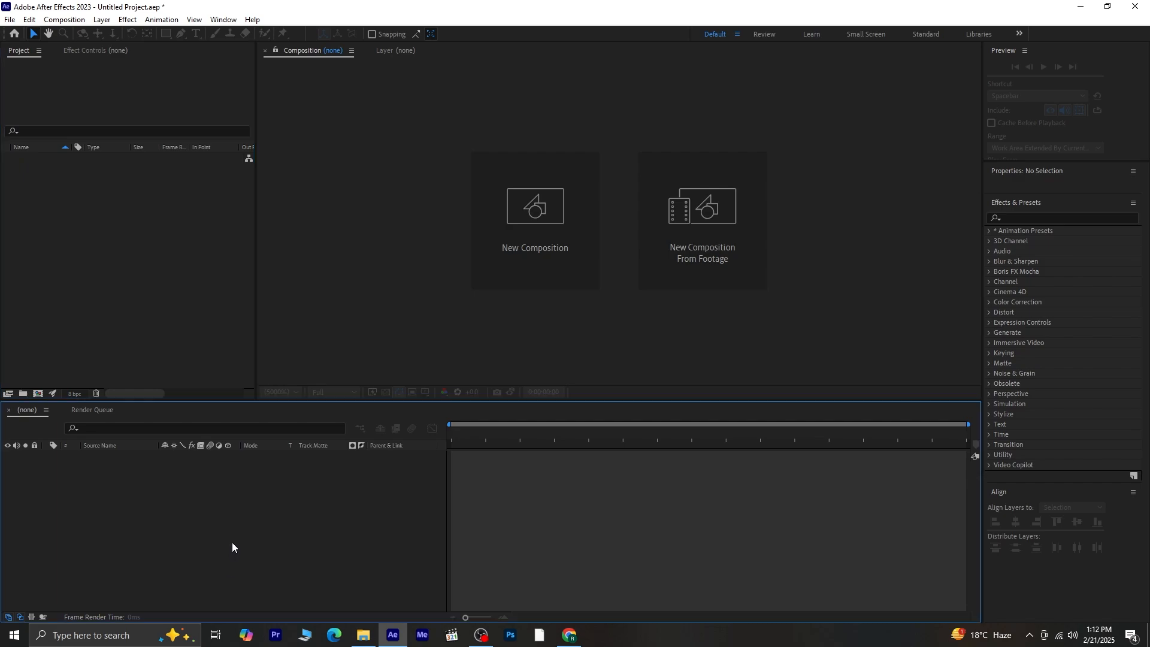
- Create Comp 1 at 1920×1080, 30 fps, and zoom the viewer to 25%
click(529, 280)
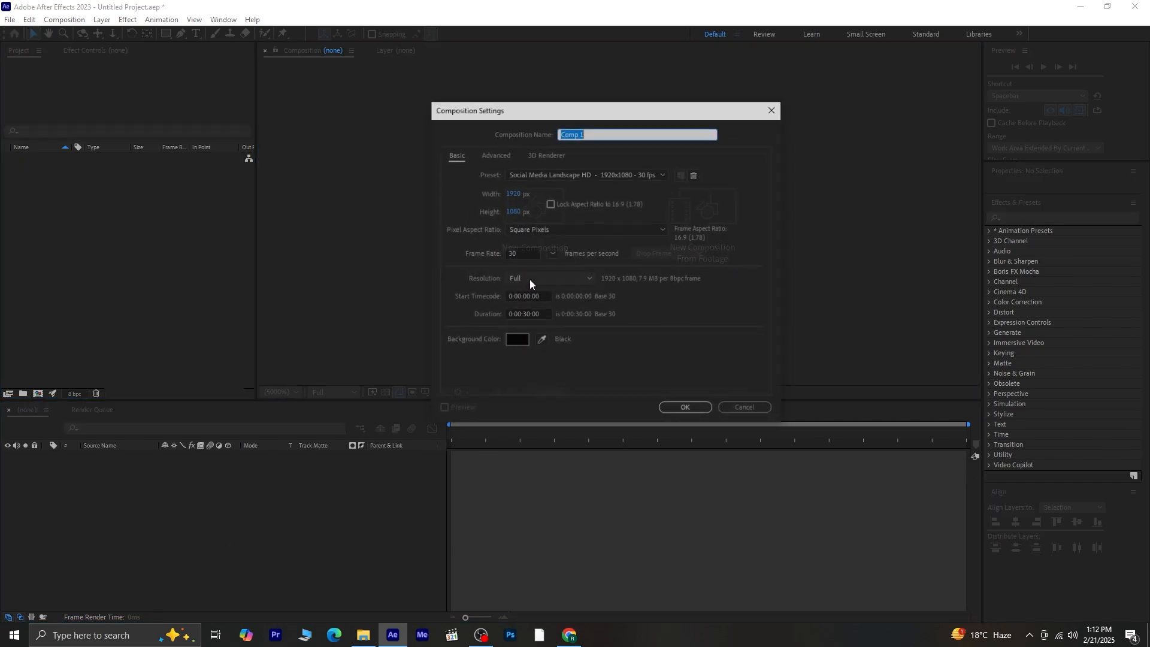
click(700, 410)
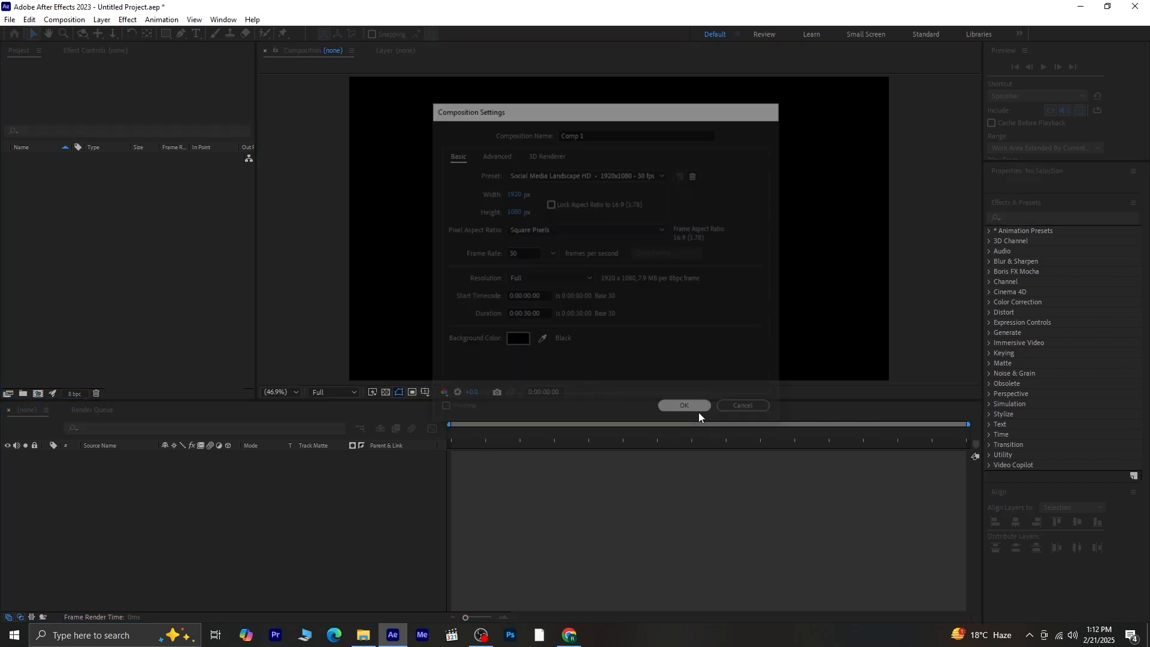
scroll(674, 333, down, 2)
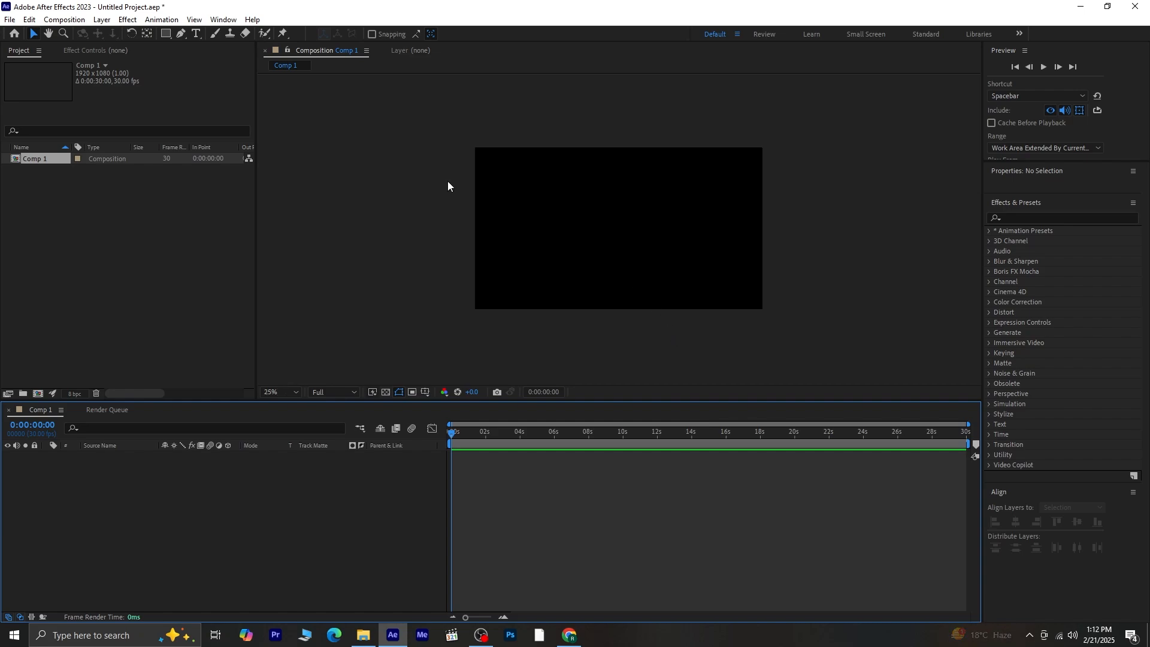
- Draw a tall white rectangle (892×1456) over the centre of Comp 1
click(164, 33)
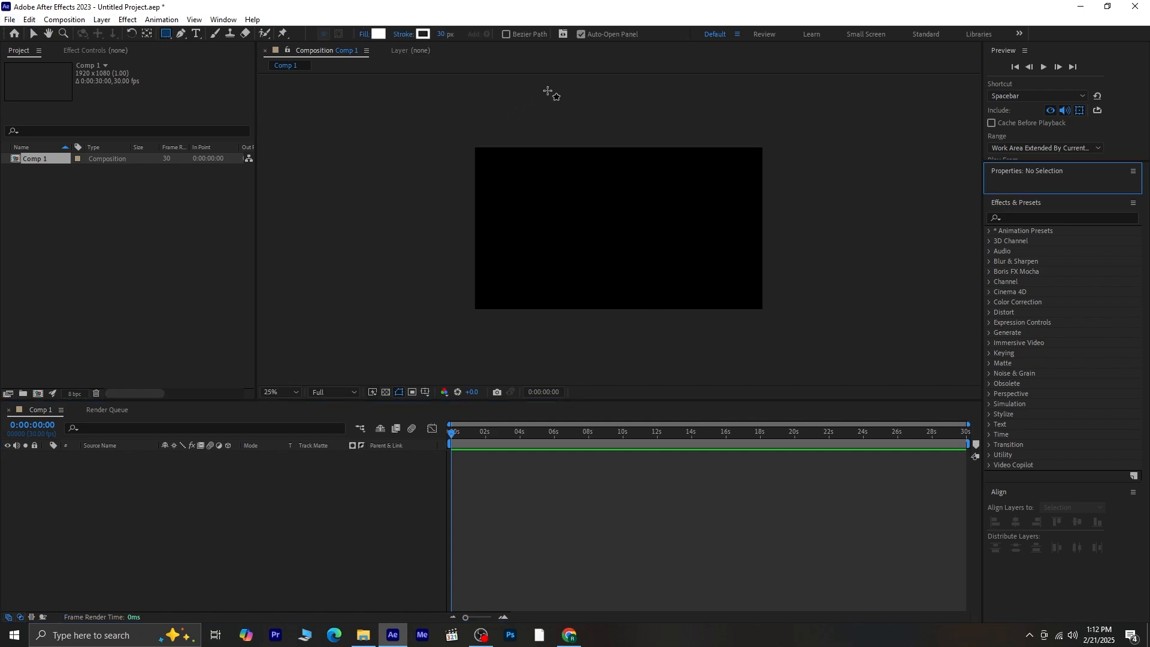
drag(574, 112, 569, 159)
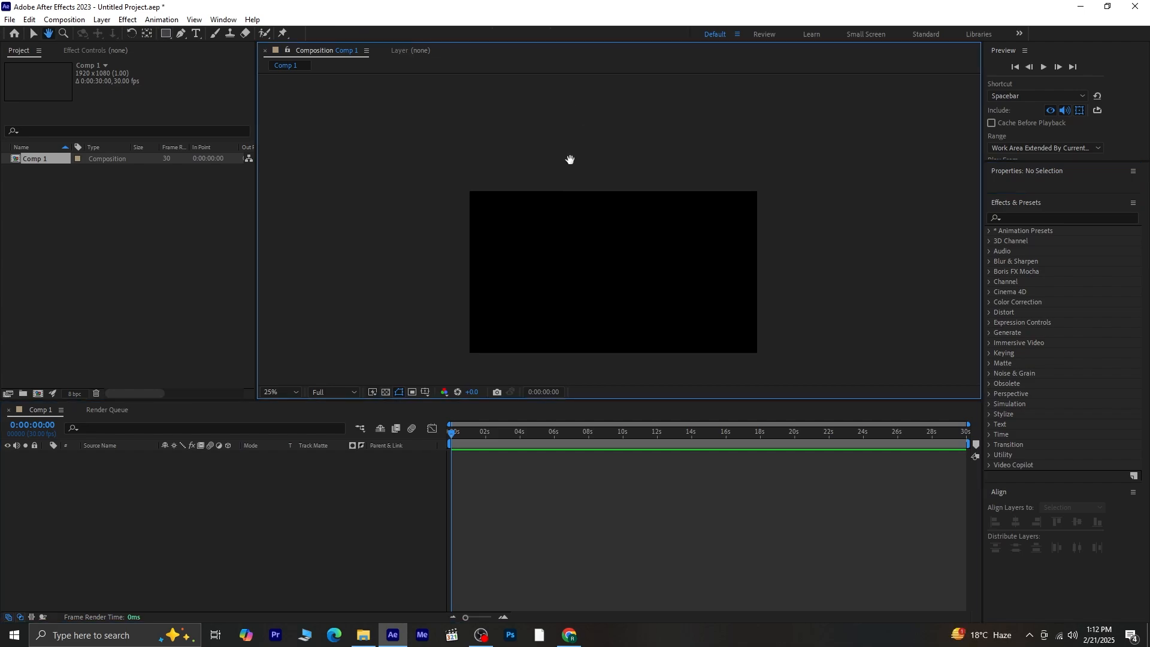
mouse_move(543, 108)
mouse_down()
mouse_move(576, 273)
mouse_move(627, 316)
mouse_move(677, 327)
mouse_up()
- Centre the rectangle's anchor point and align it horizontally in the comp
key(Caps_Lock)
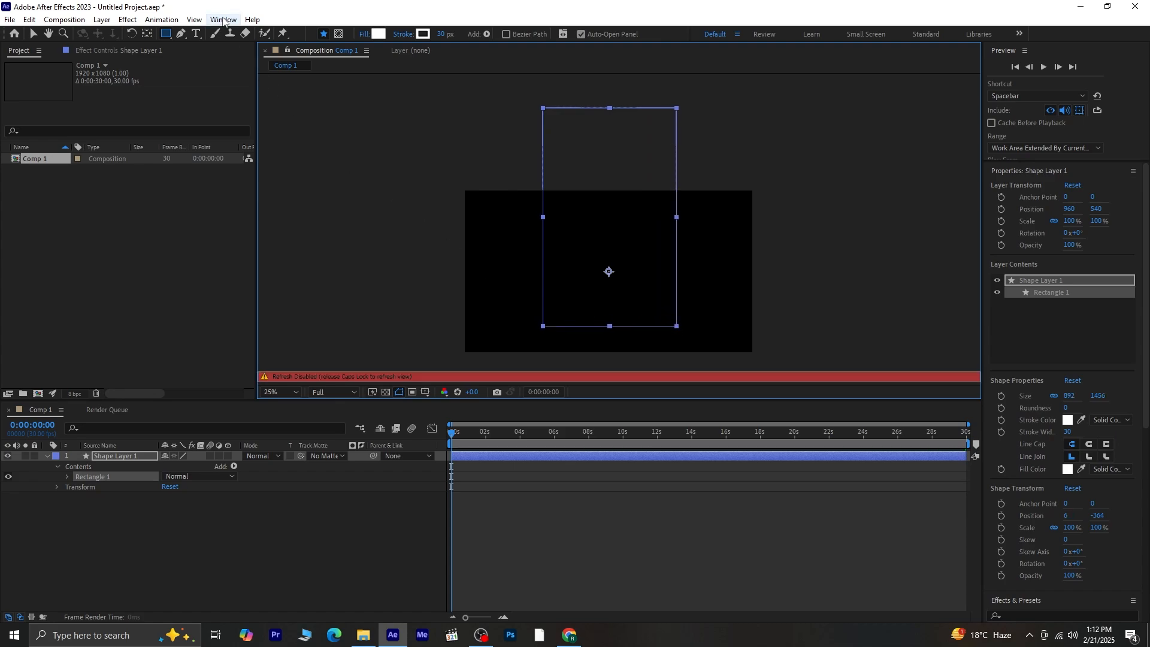
ctrl+double_click(146, 35)
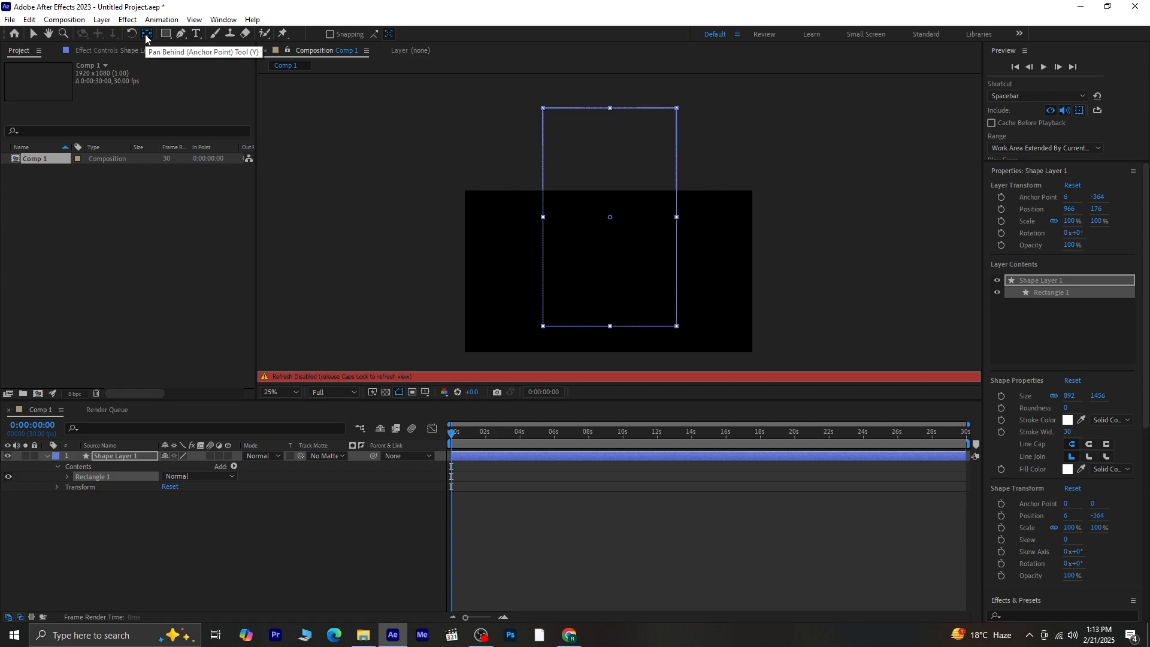
key(Caps_Lock)
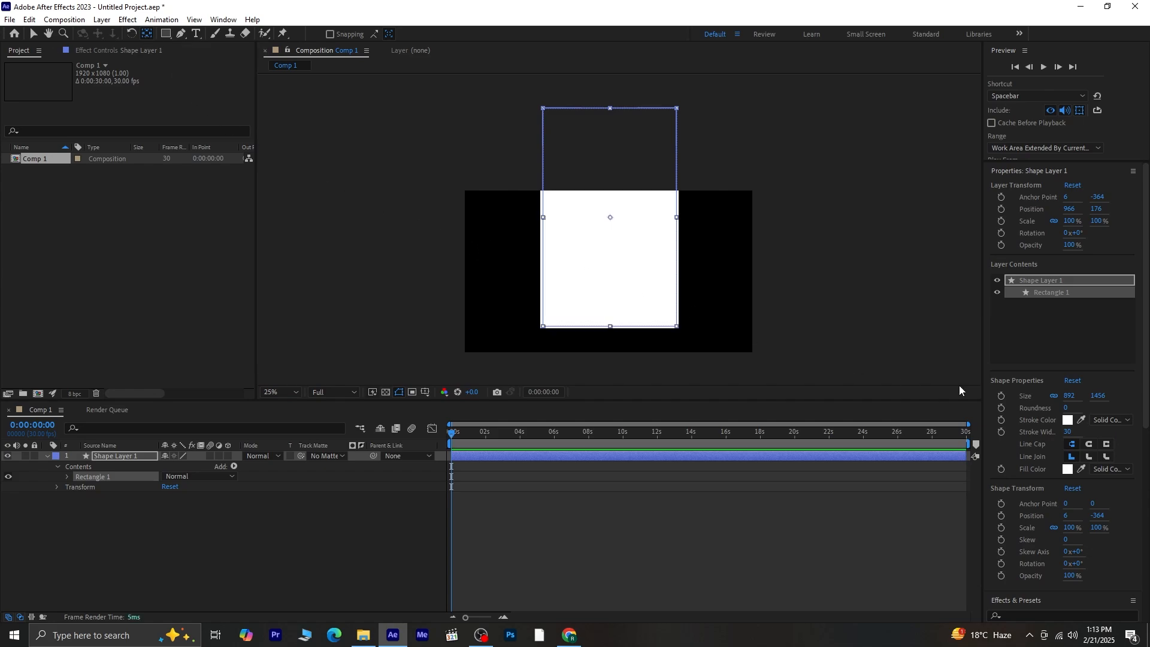
scroll(1119, 488, down, 5)
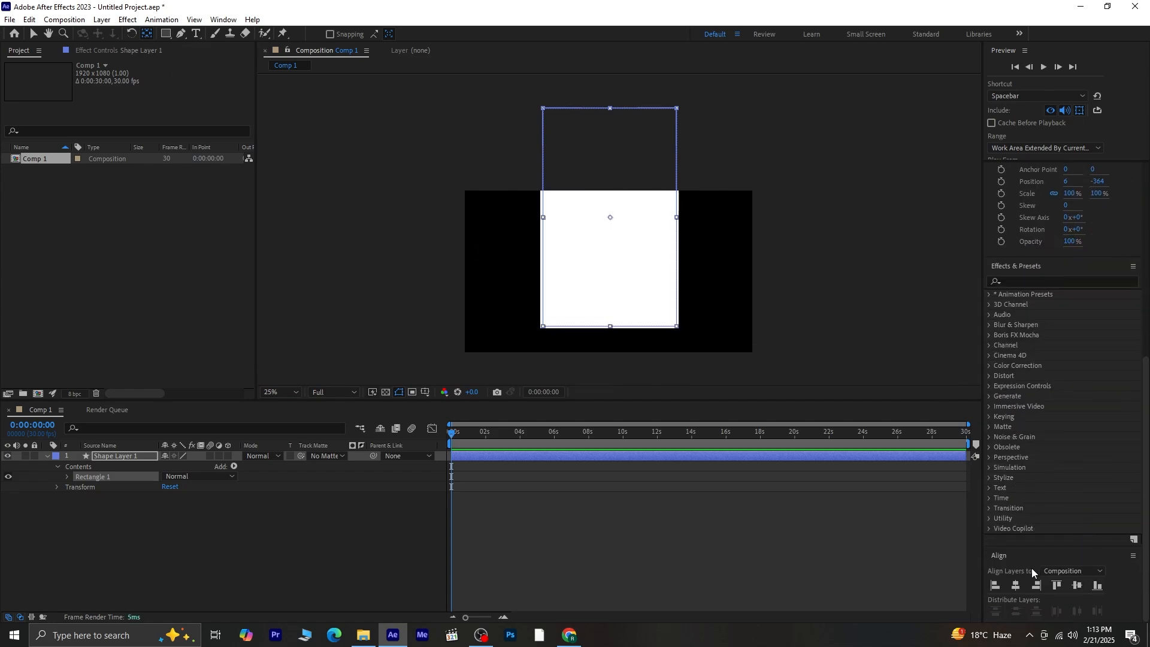
click(1018, 586)
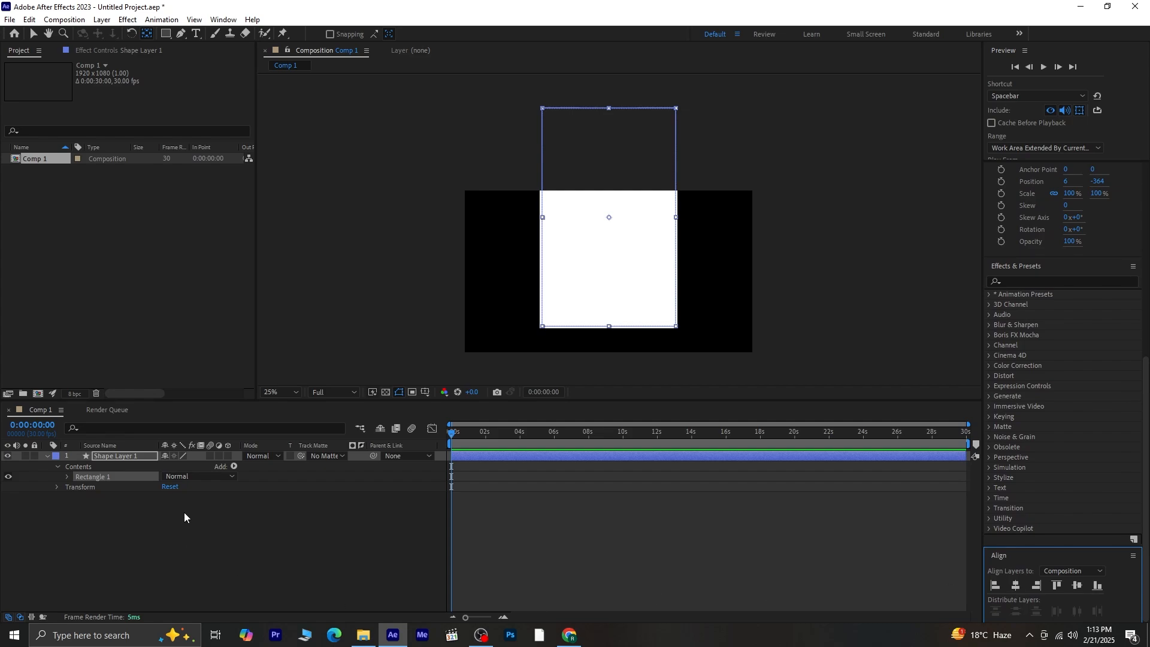
click(46, 456)
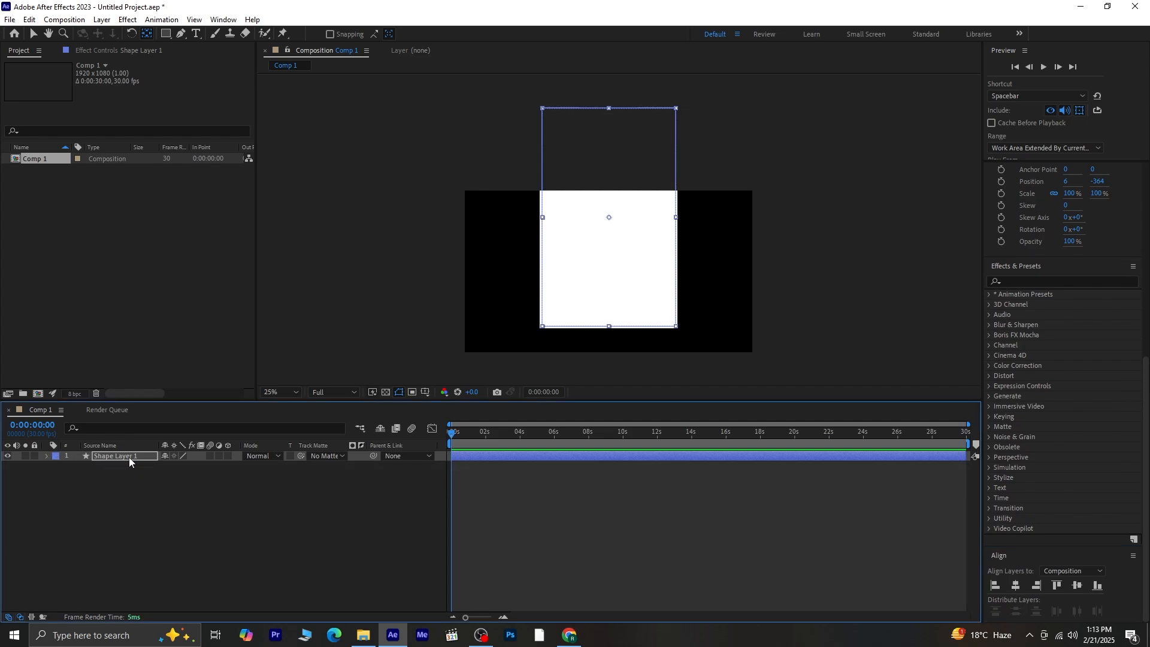
click(166, 34)
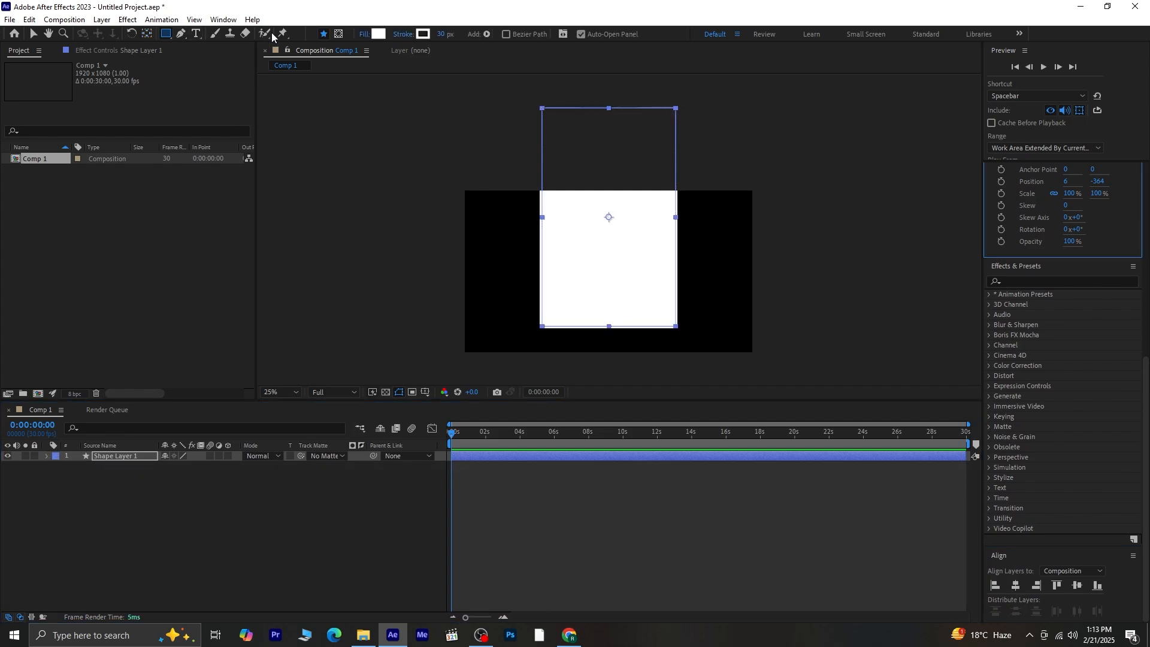
- Set the rectangle's fill to None and its stroke to CC3333 red, about 168 px wide
click(378, 34)
click(514, 278)
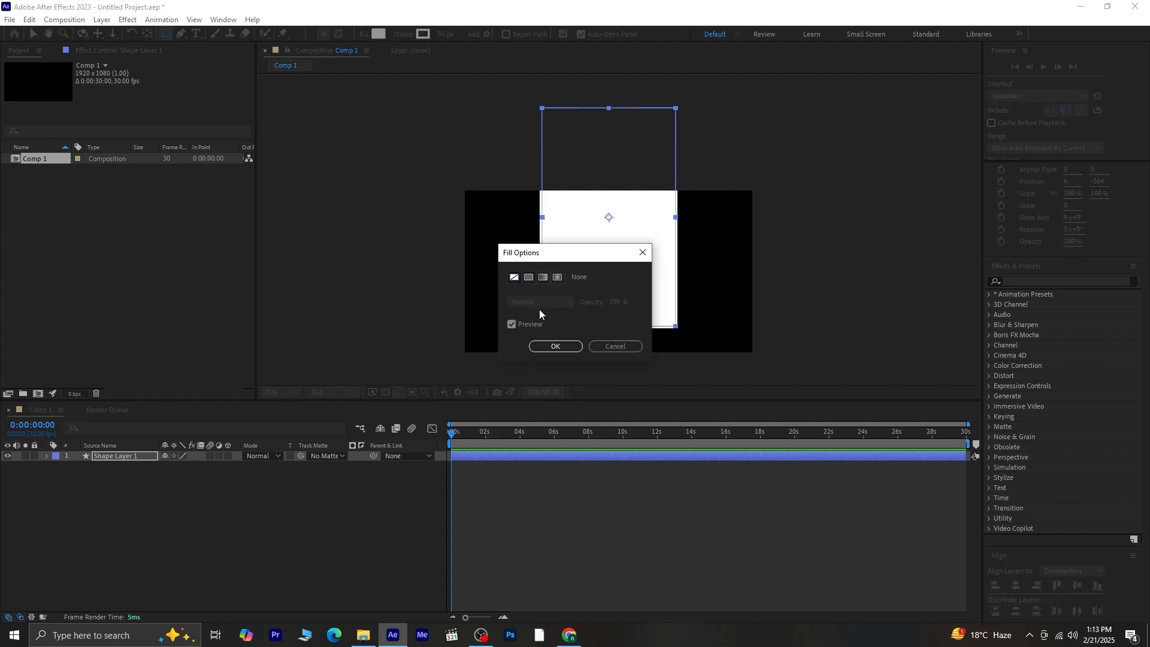
click(555, 348)
click(423, 35)
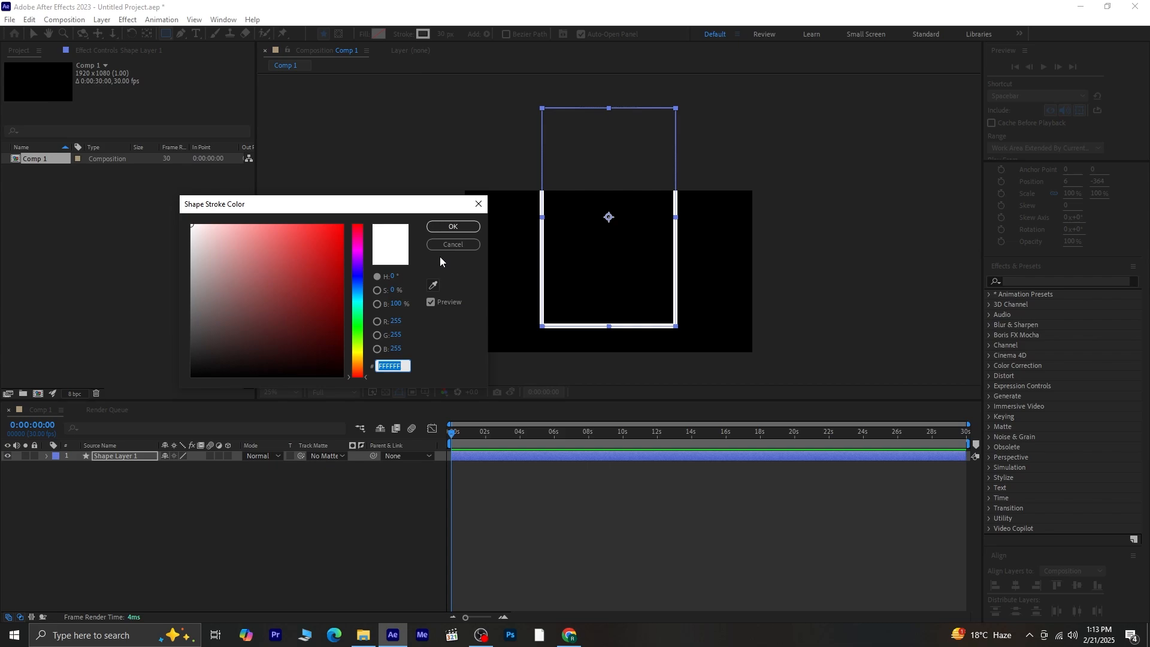
text(CC3333)
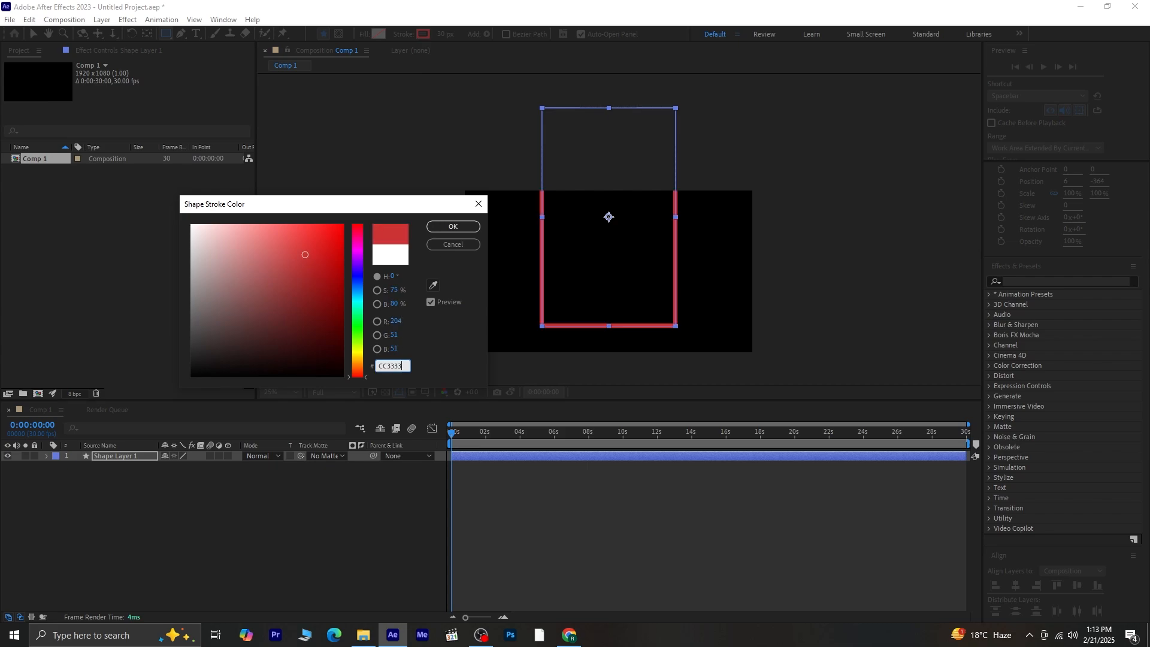
click(453, 227)
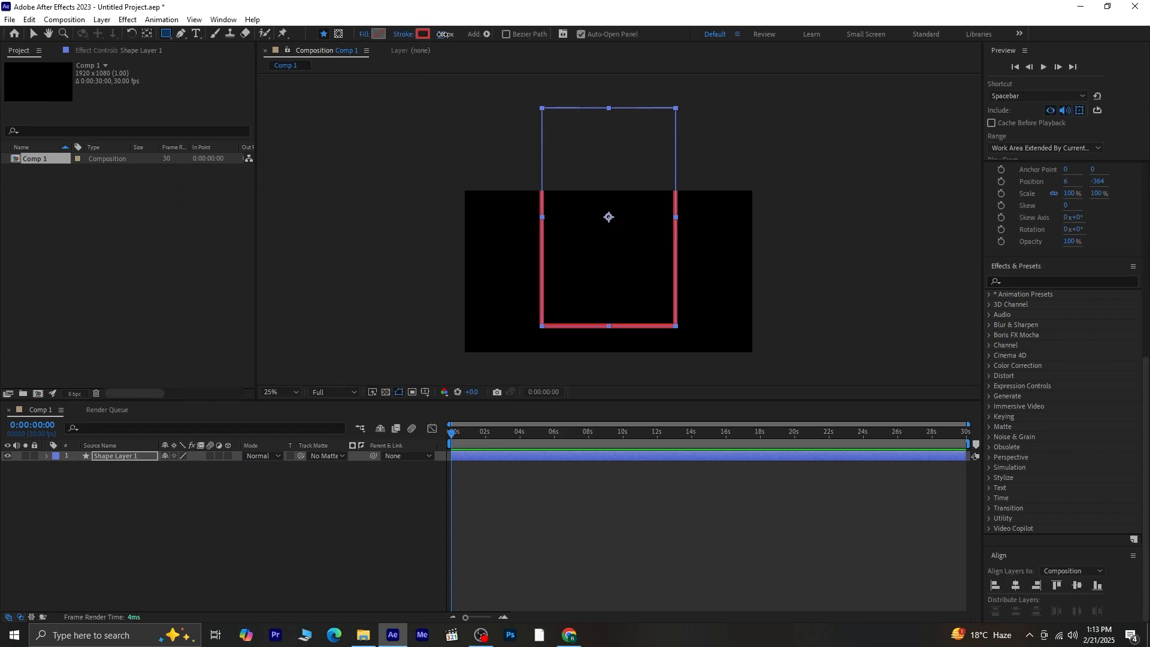
drag(443, 34, 540, 50)
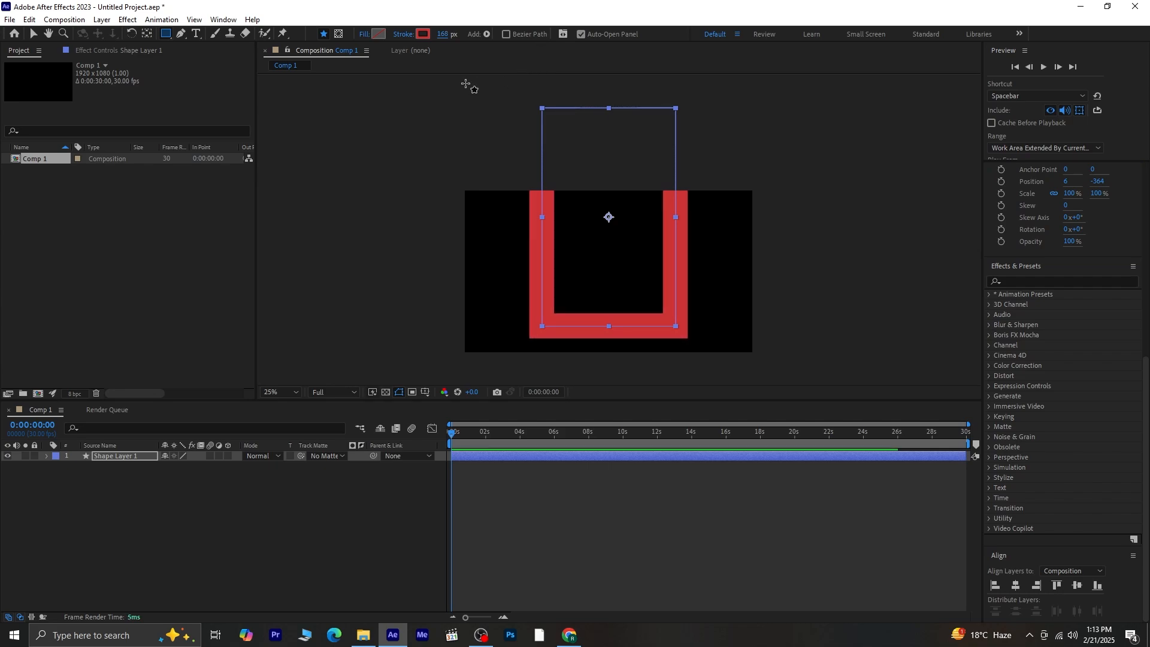
- Scale the red rectangle to 76.1% width and 92.4% height
click(33, 34)
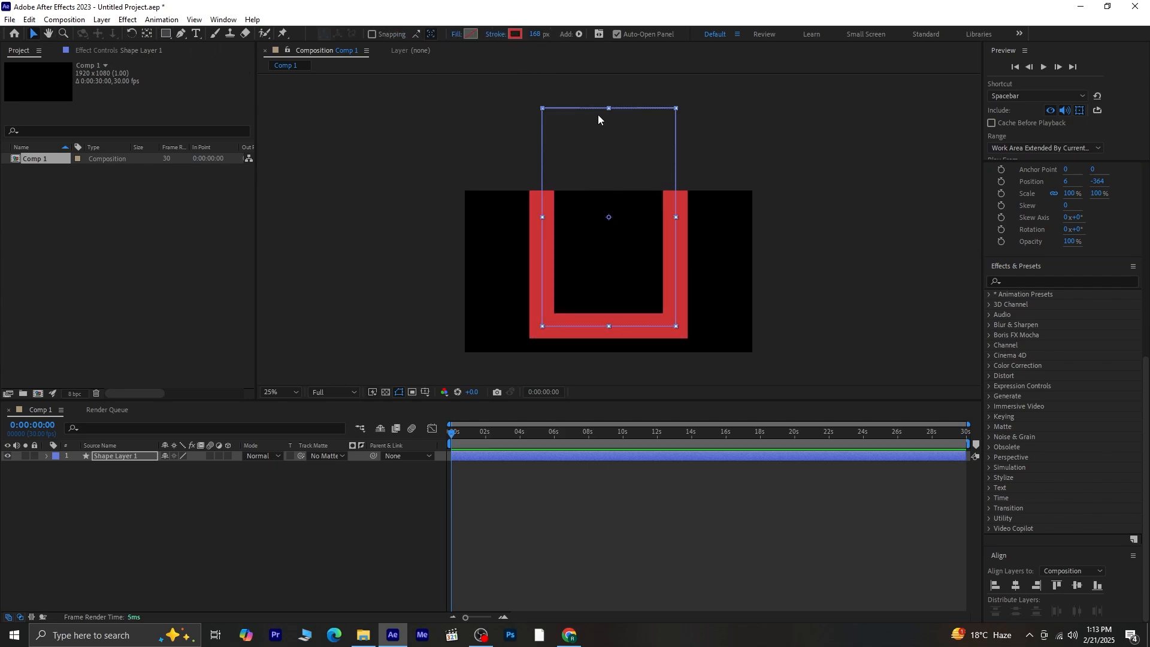
drag(609, 109, 608, 116)
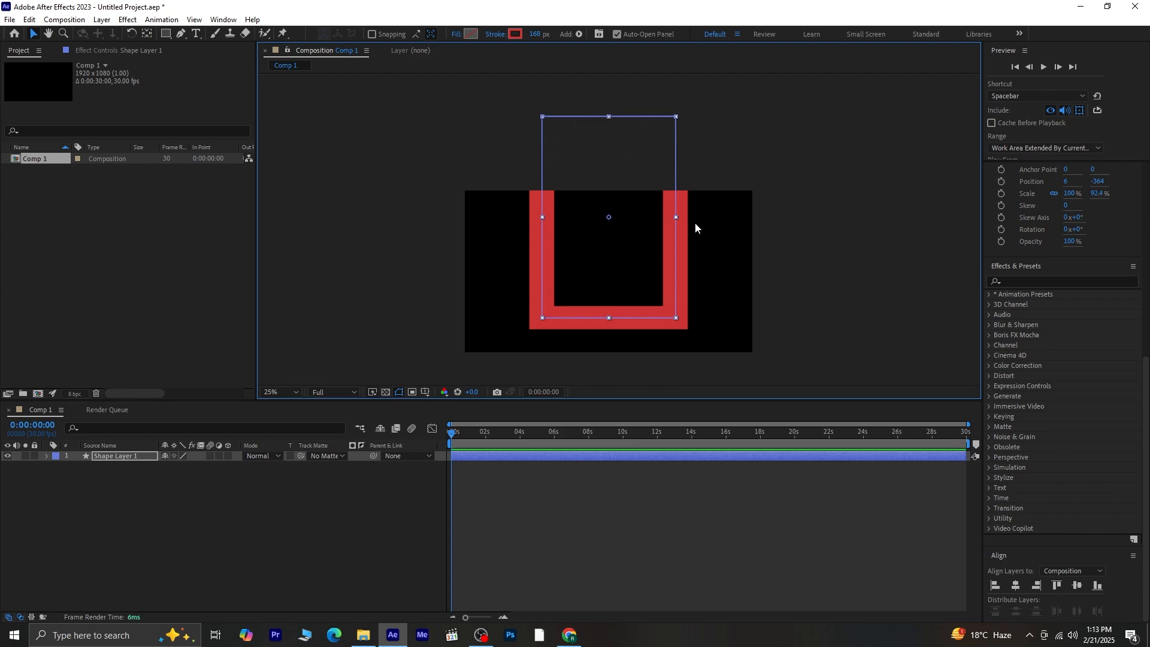
drag(677, 217, 659, 220)
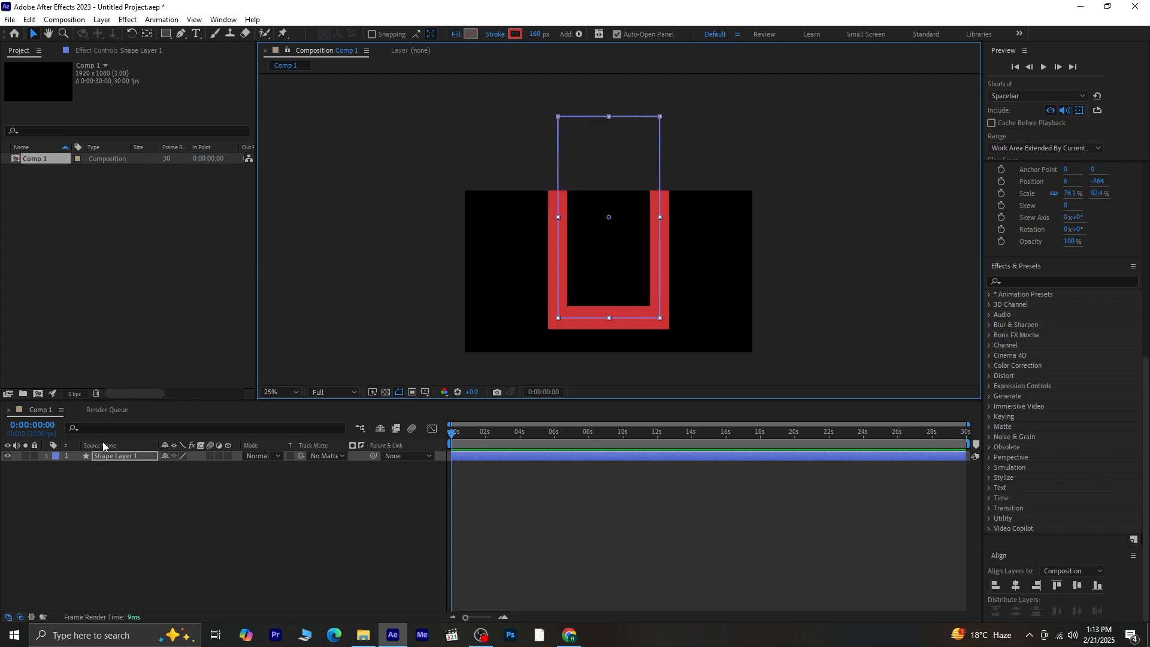
- Set the Rectangle Path Roundness to 419 so the outline forms a U
click(116, 426)
text(round)
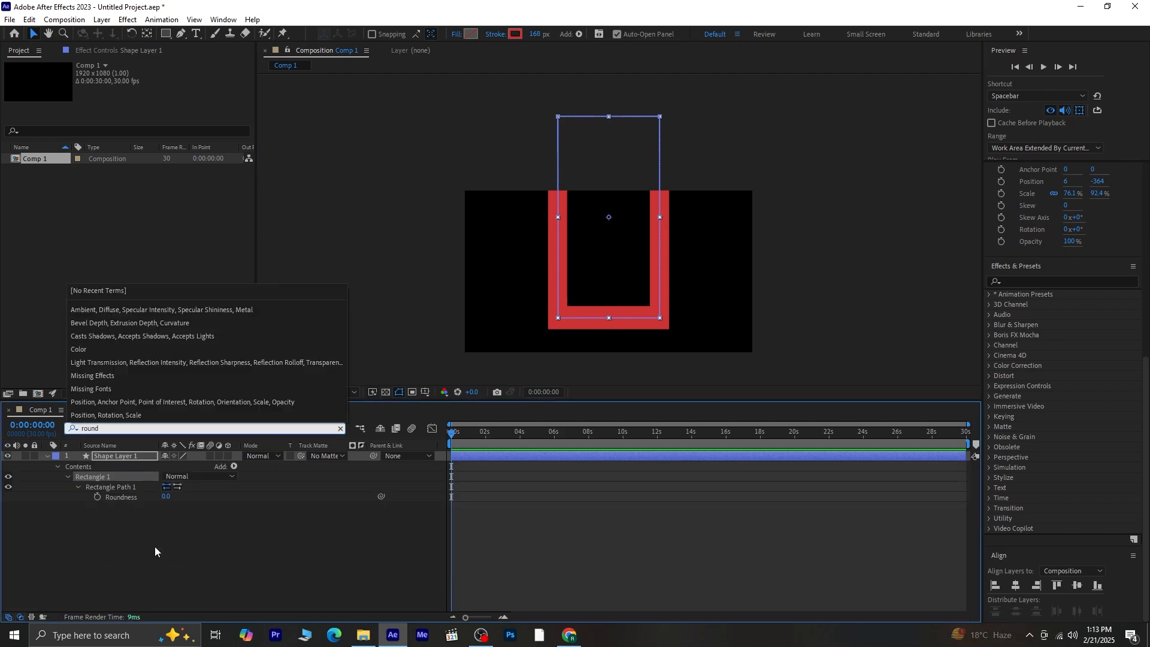
drag(167, 496, 416, 497)
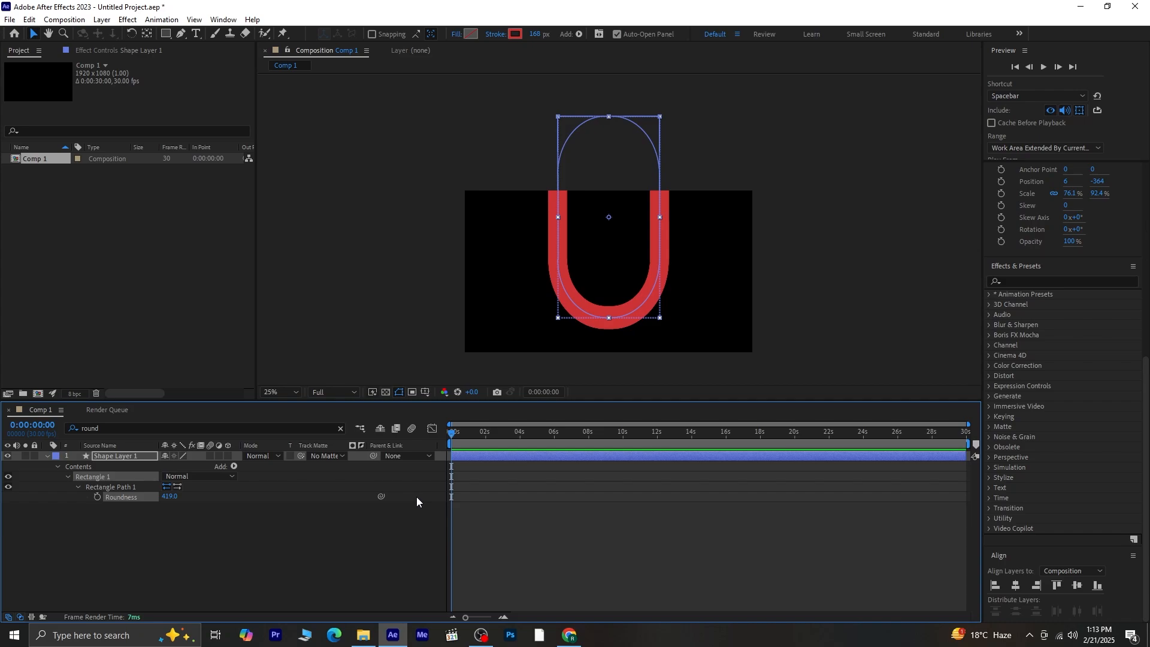
click(341, 546)
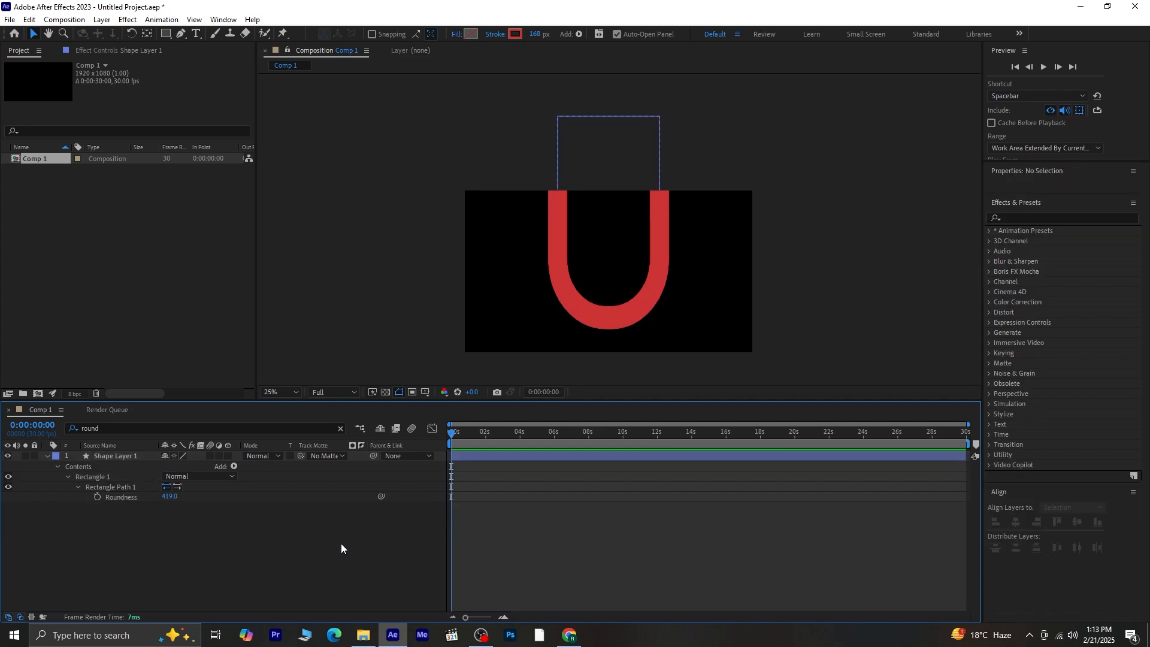
click(48, 456)
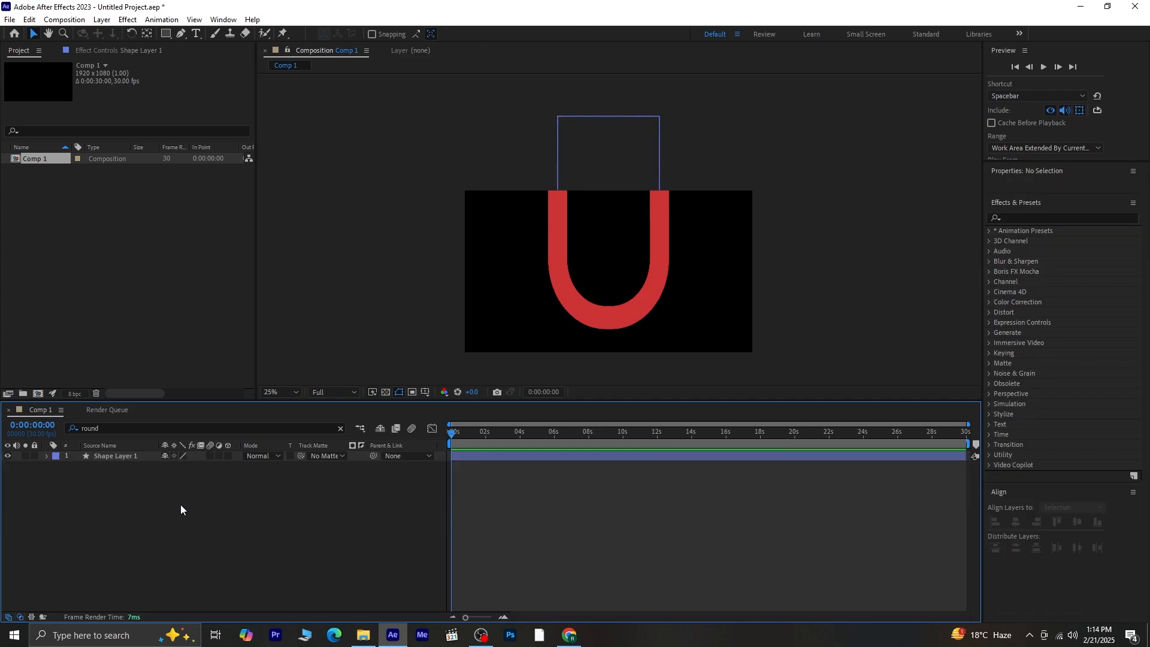
click(137, 456)
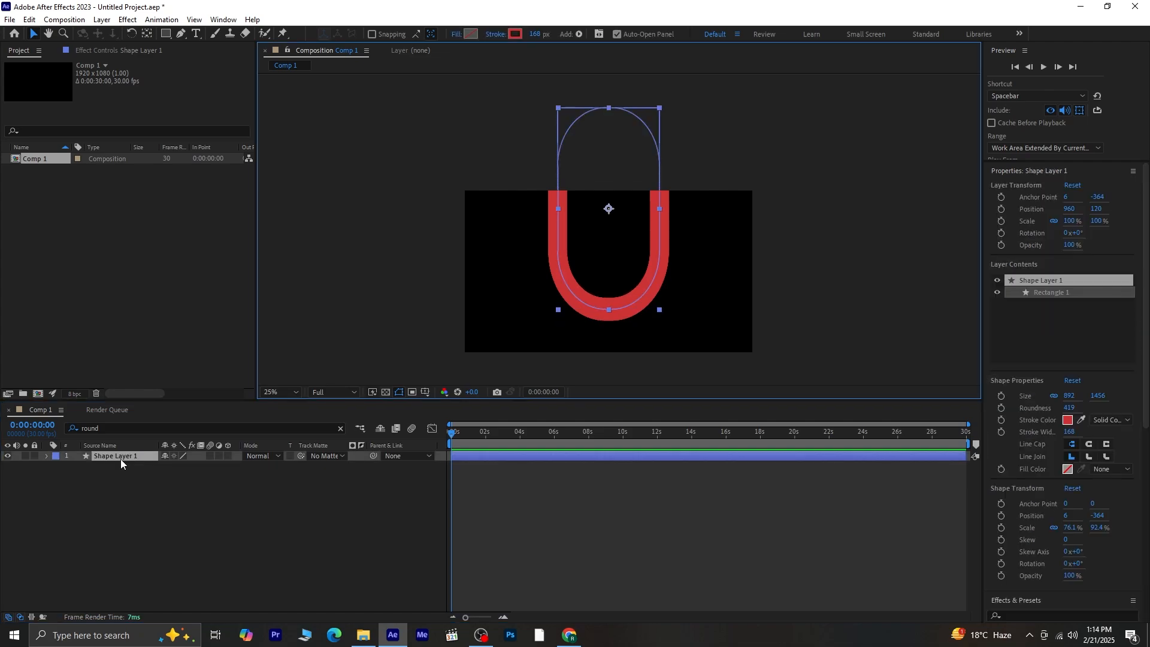
- Duplicate the U as Shape Layer 2 and make its stroke white
key(ctrl+d)
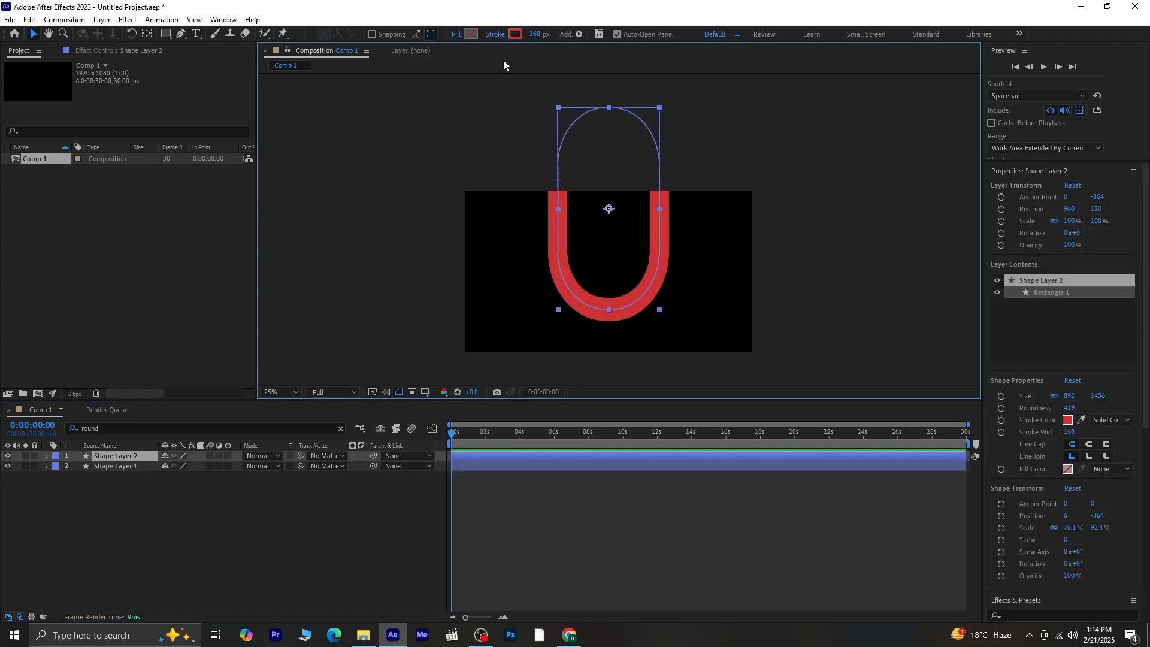
click(517, 36)
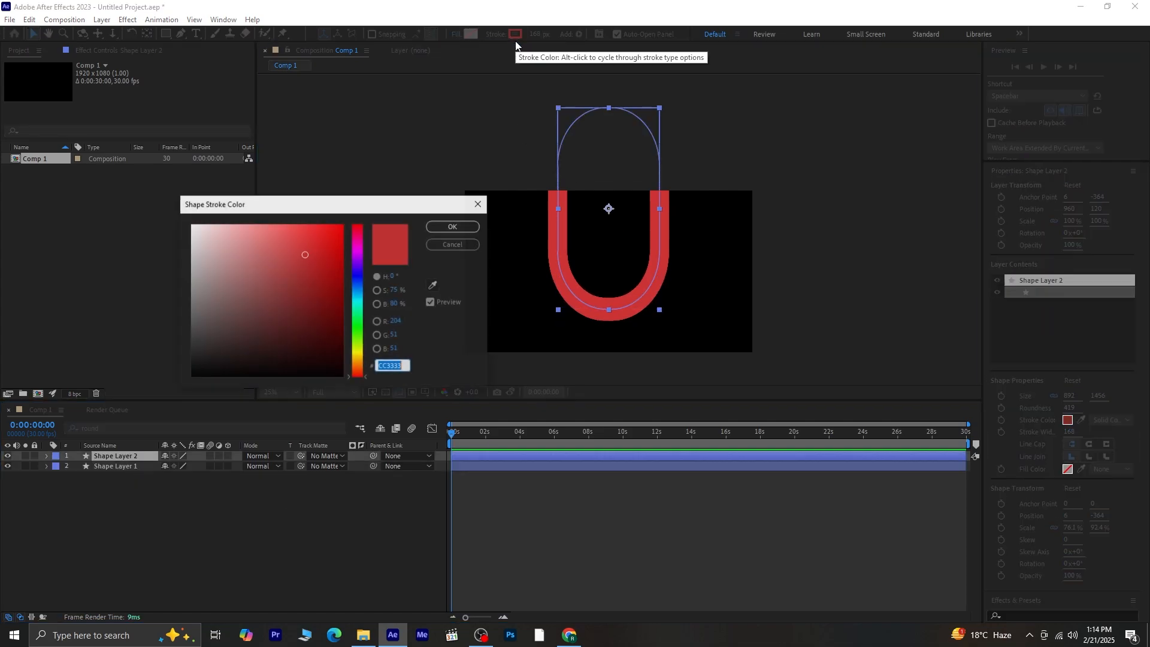
click(192, 226)
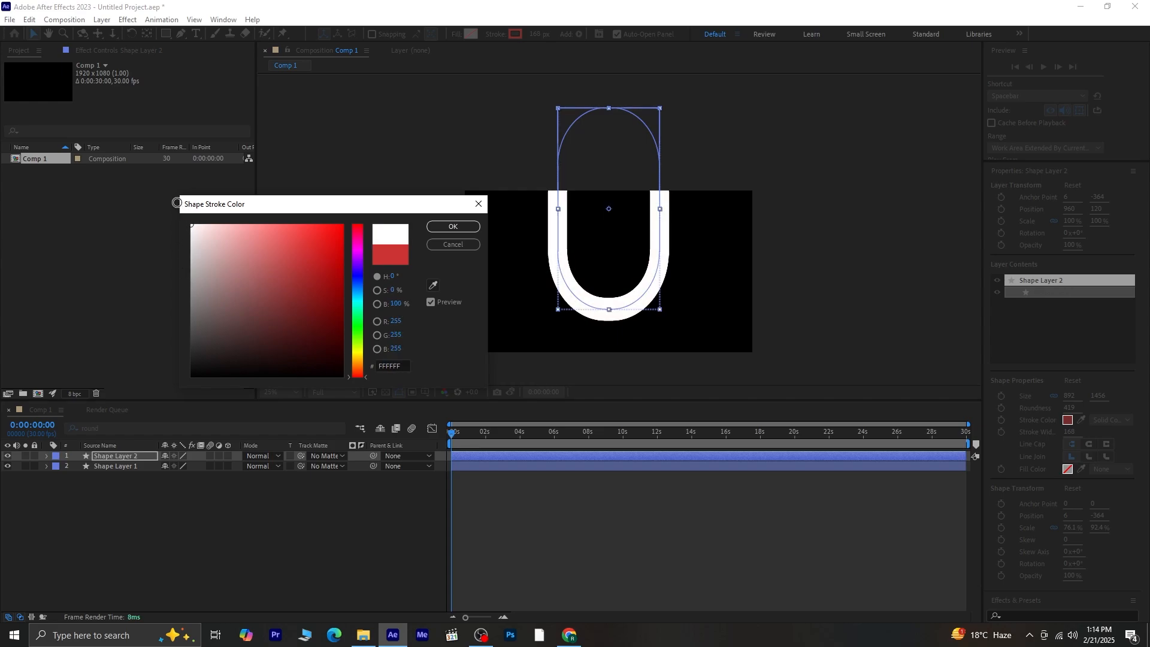
click(451, 228)
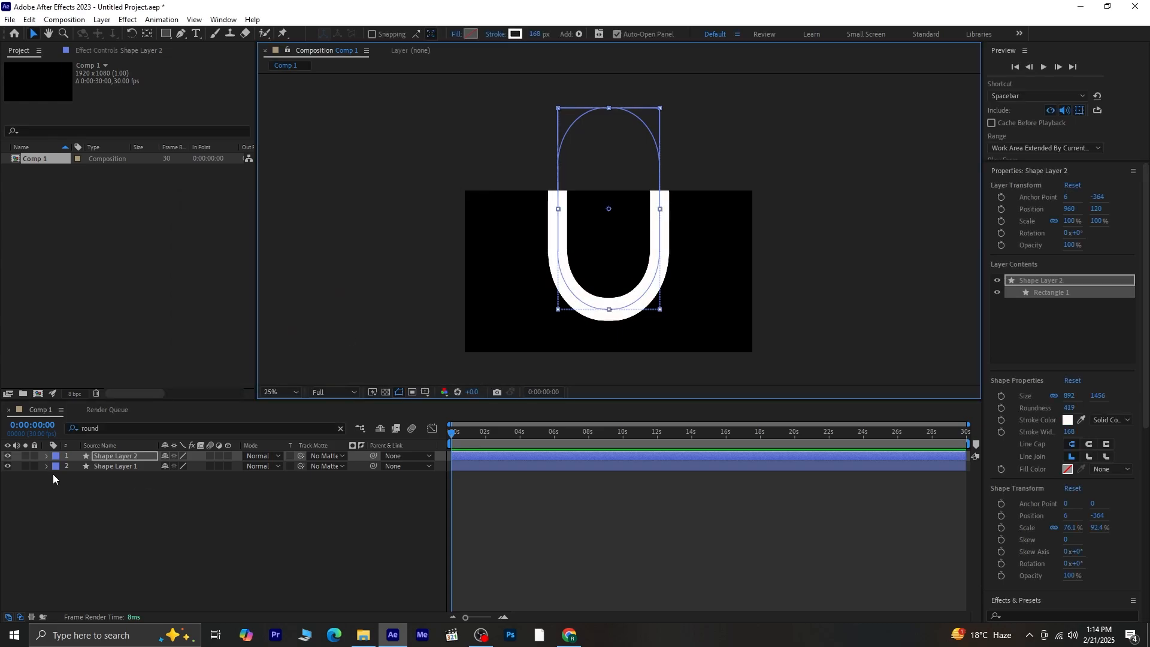
- Add Trim Paths to Shape Layer 2 with Start about 27% and End 36%
click(47, 456)
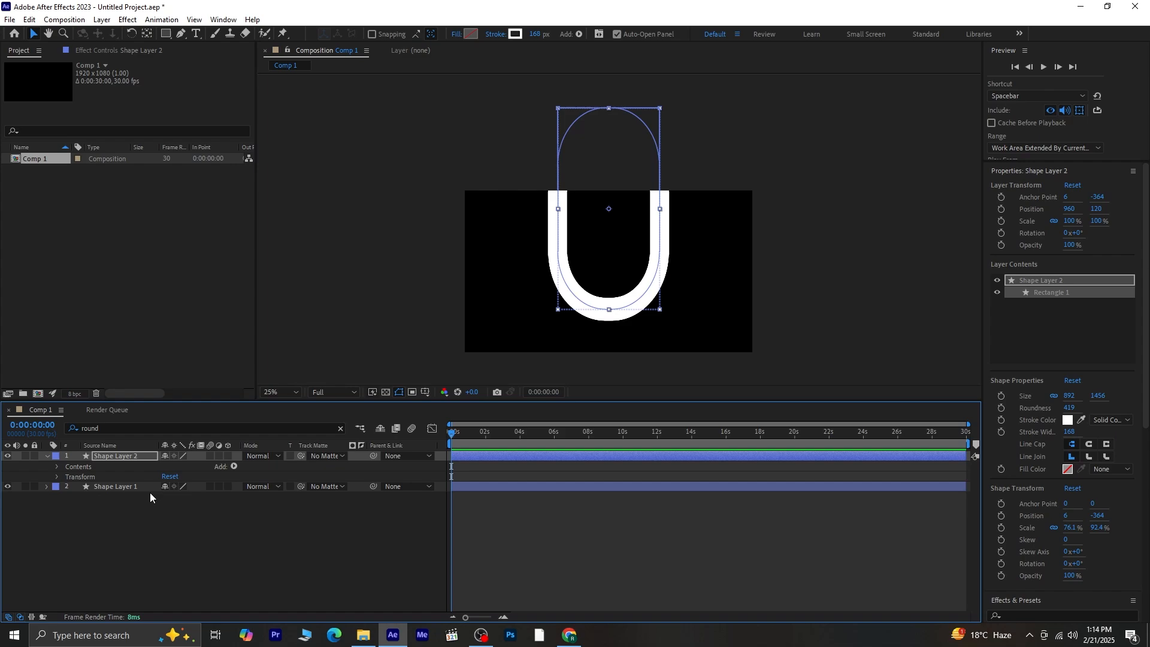
click(234, 466)
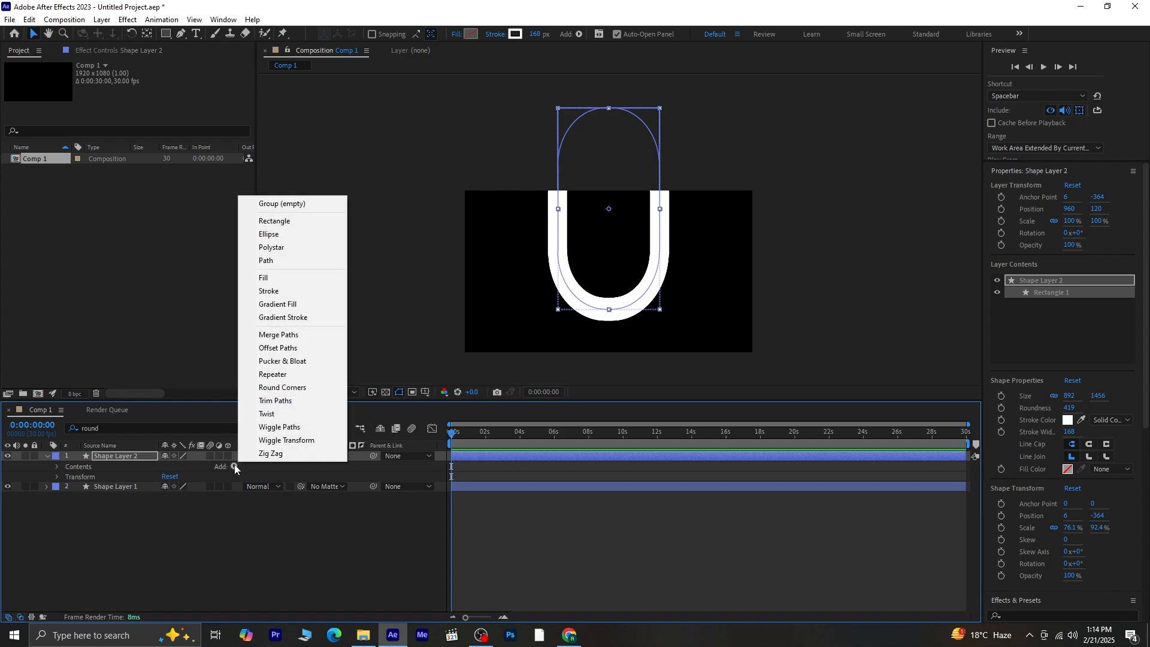
click(301, 406)
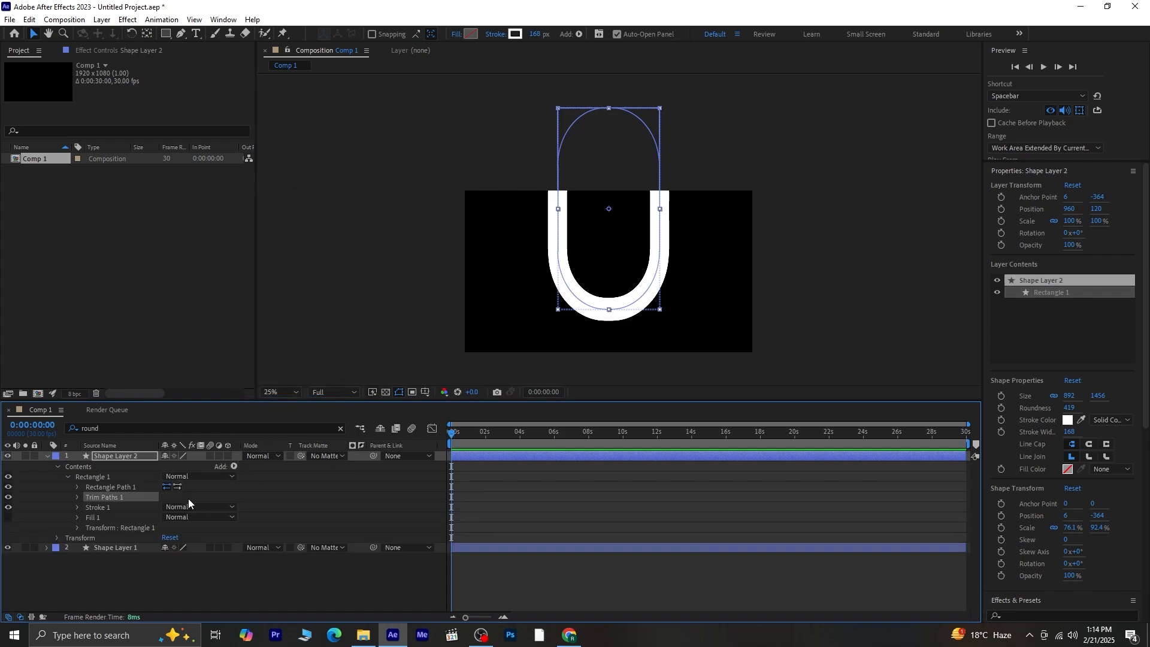
click(78, 498)
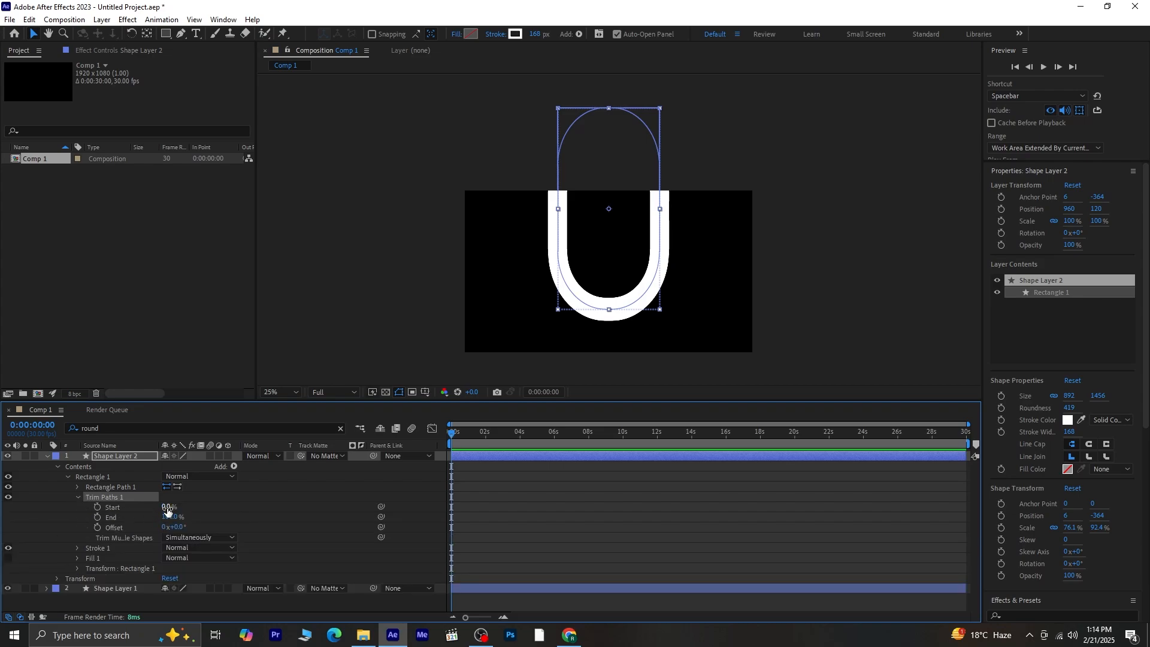
mouse_move(166, 506)
mouse_down()
mouse_move(186, 508)
mouse_move(130, 518)
mouse_up()
- Set Shape Layer 2's stroke Line Cap to Round Cap
key(shift+slash)
click(77, 496)
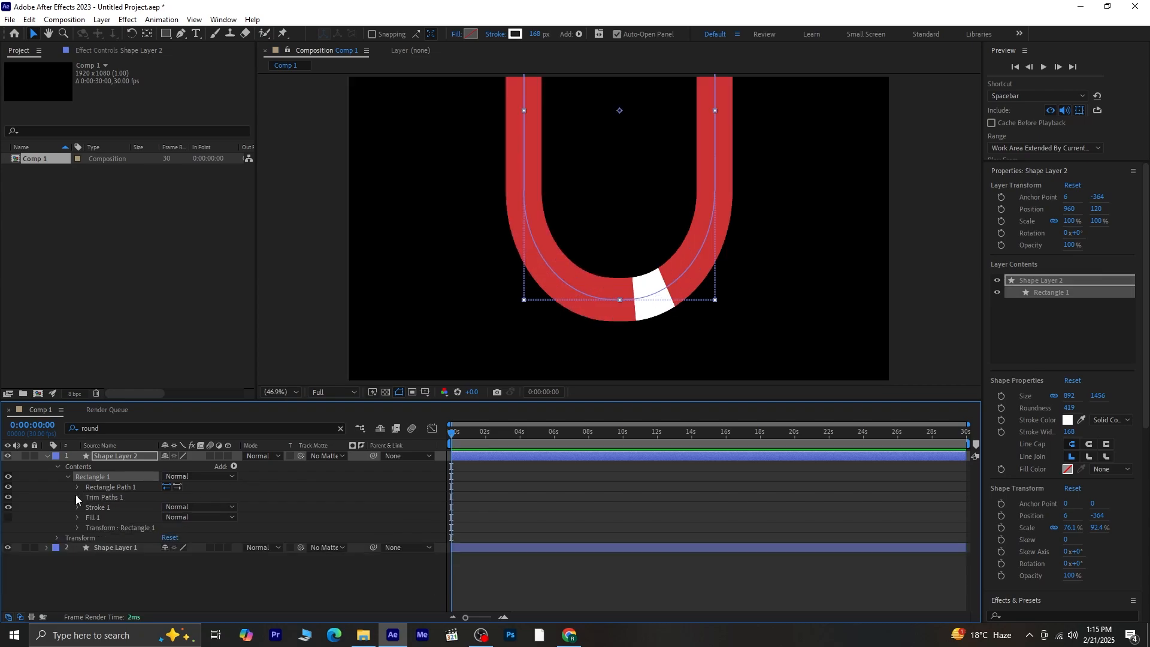
click(76, 505)
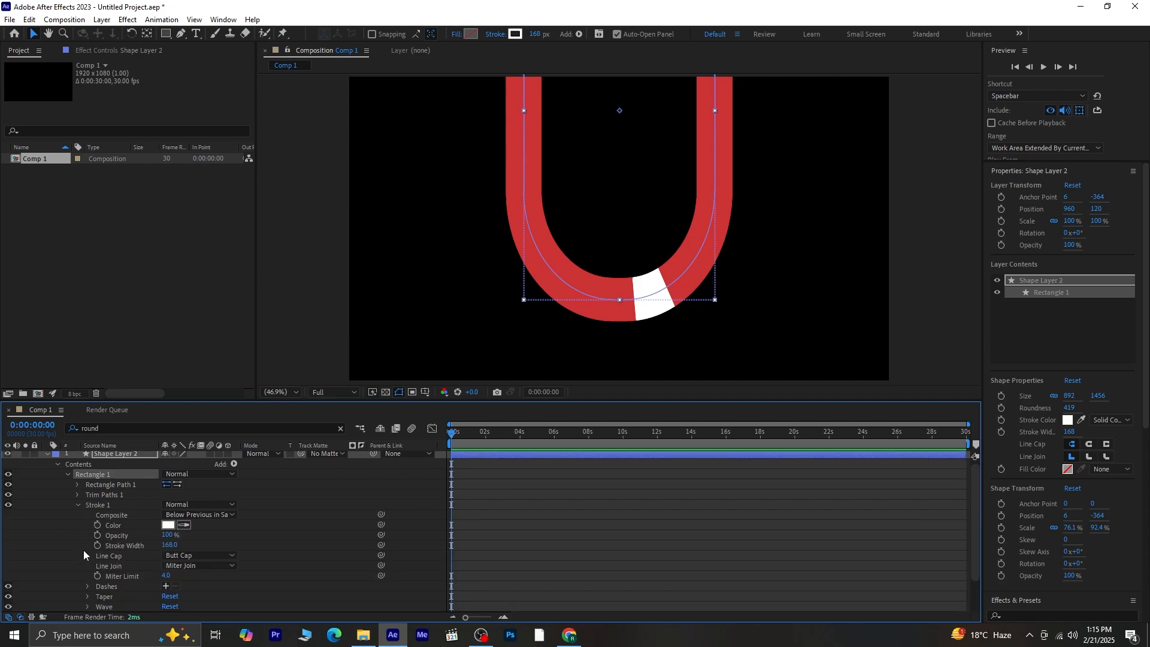
click(216, 556)
click(222, 582)
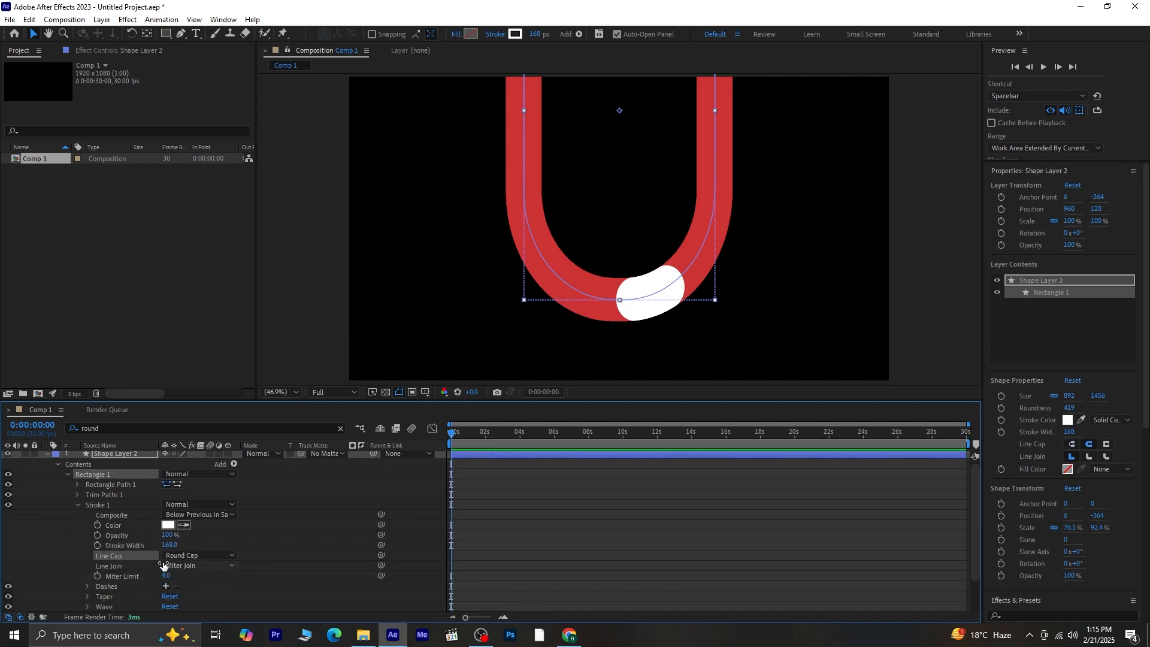
scroll(159, 557, down, 2)
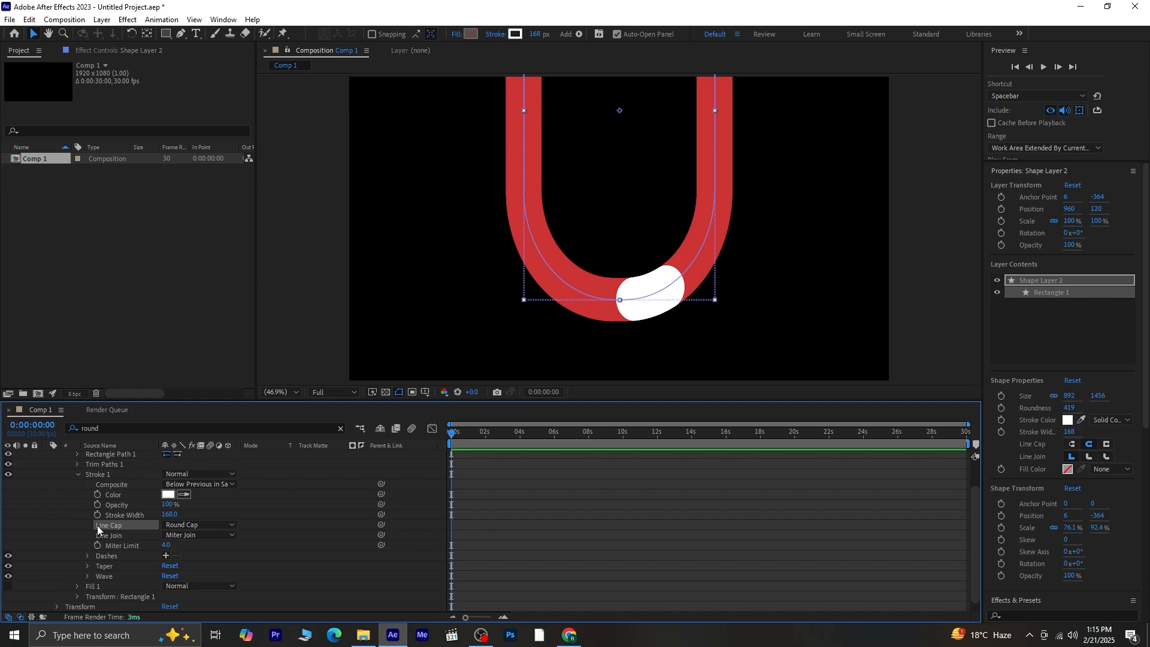
scroll(97, 526, up, 2)
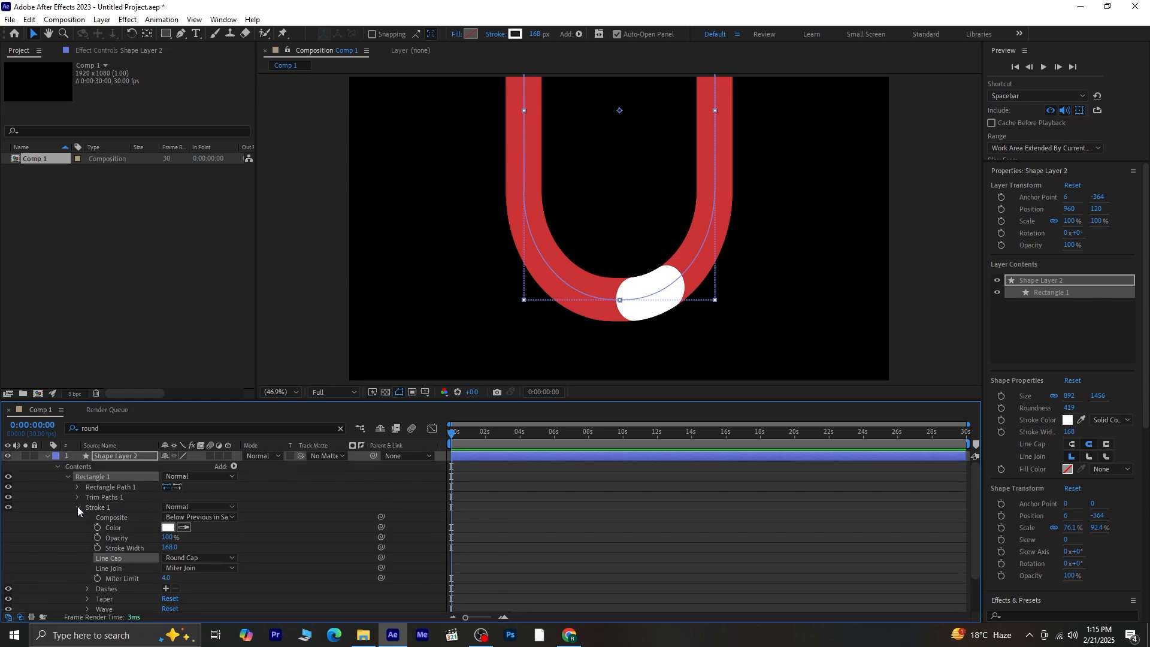
click(78, 508)
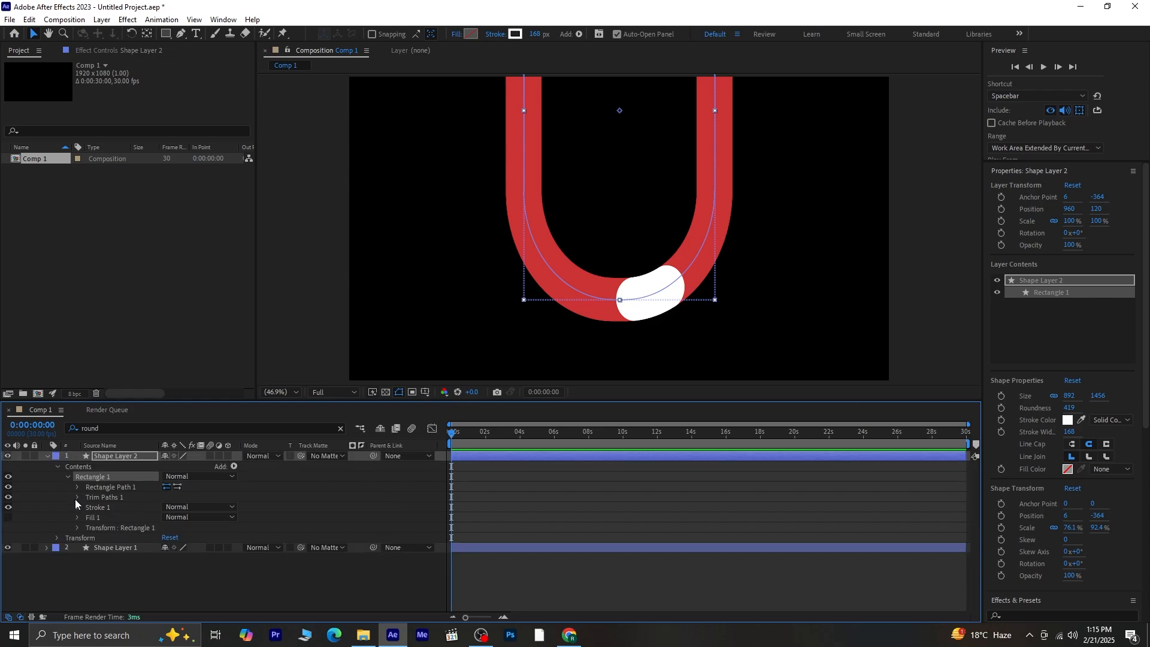
- Set Trim Paths Start 32% and End 31%, and offset the dot 85° up the left arm
click(76, 497)
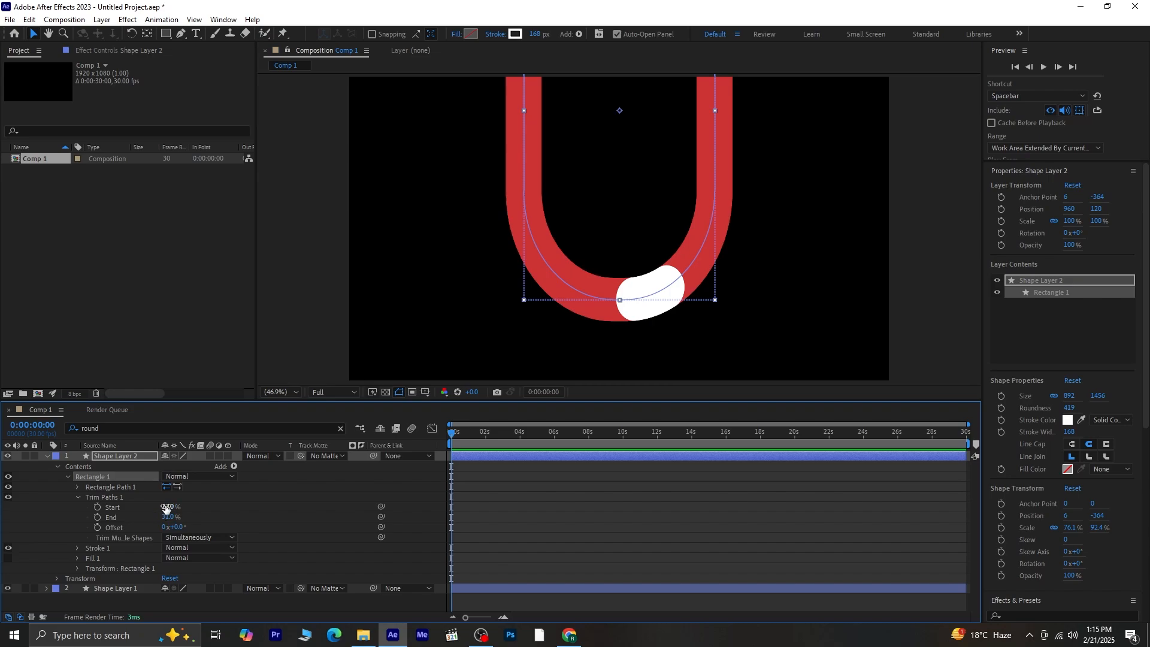
drag(165, 507, 172, 507)
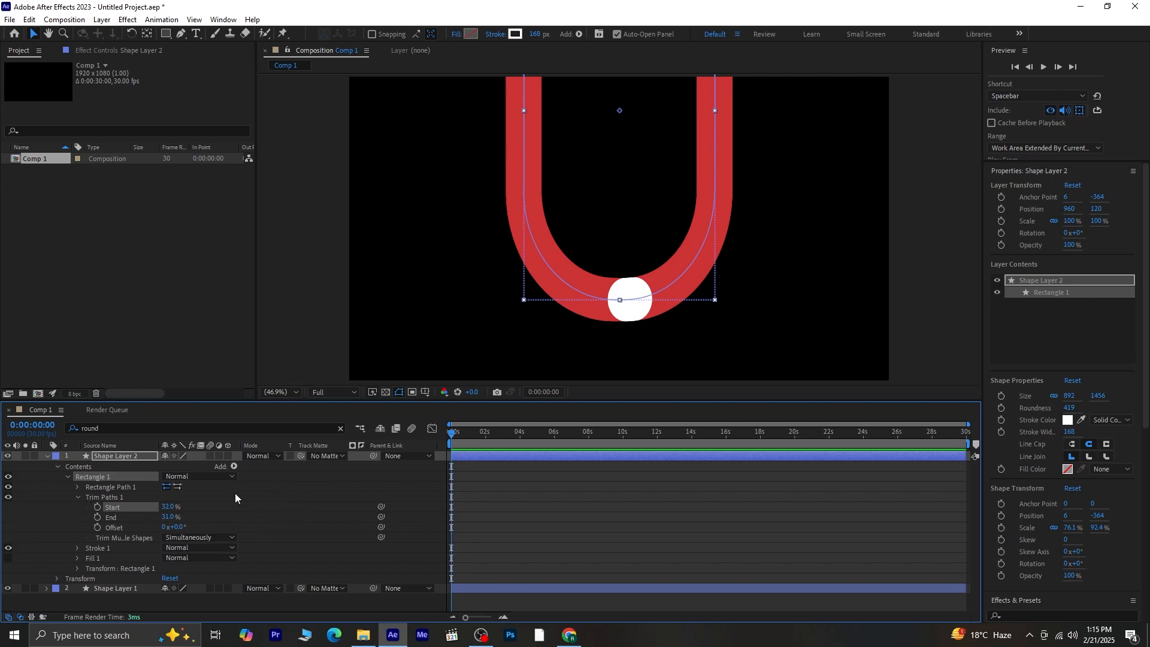
key(comma)
key(comma)
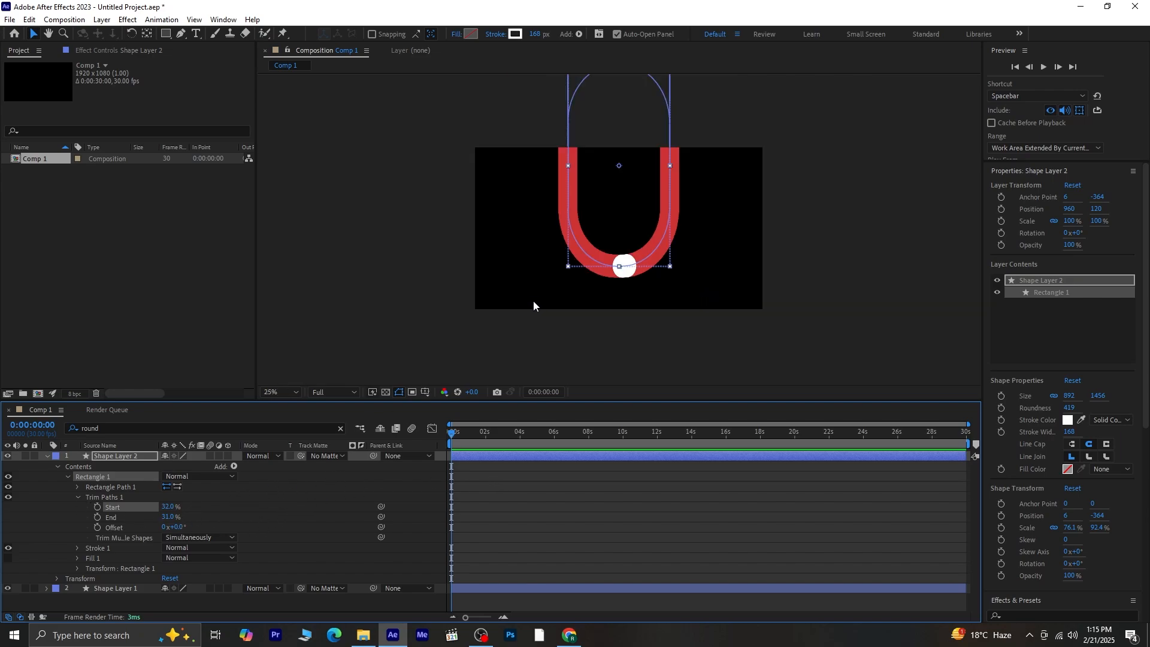
drag(178, 528, 226, 525)
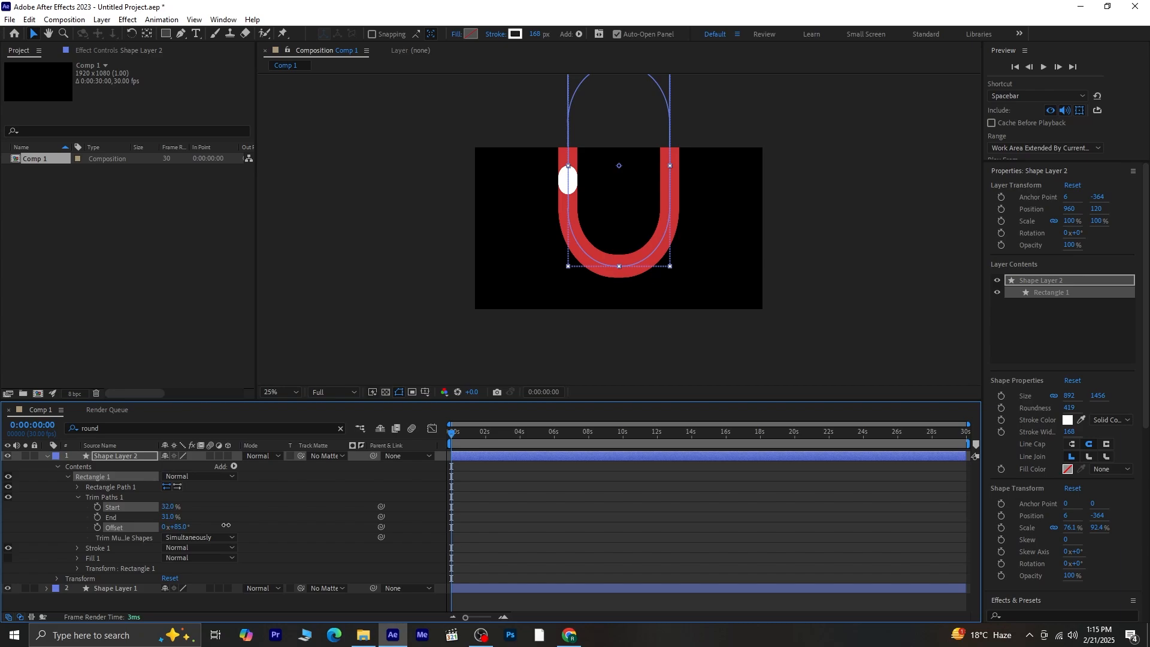
- Turn on Title/Action Safe guides, zoom to 50%, and set Trim Paths Offset to 86°
click(423, 393)
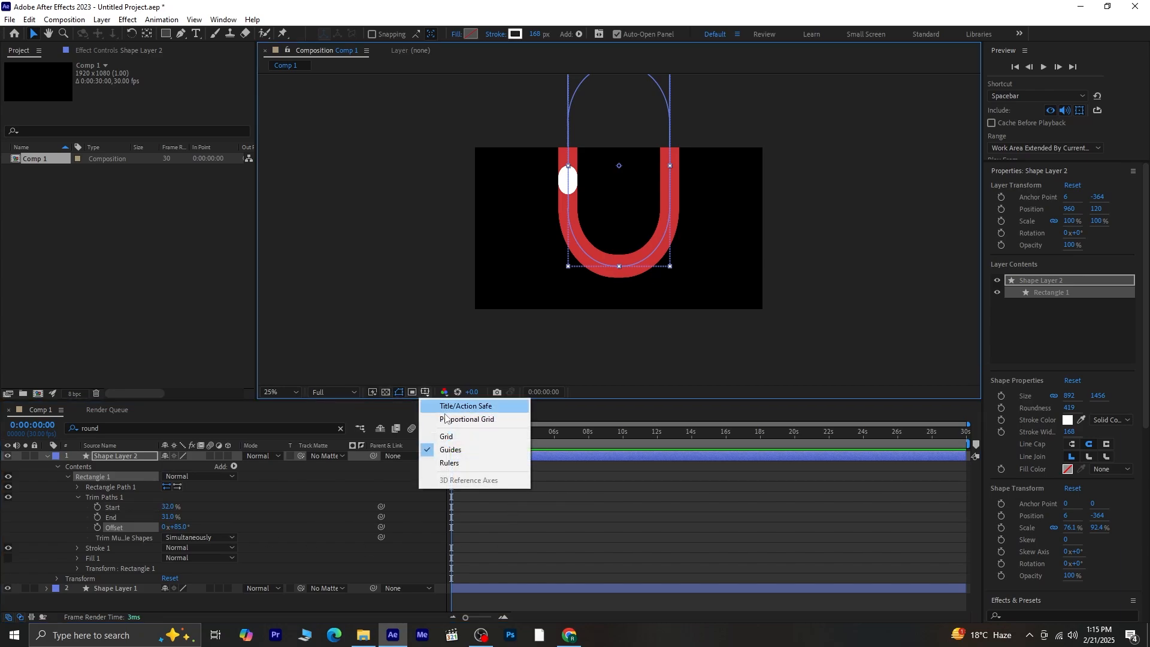
click(470, 406)
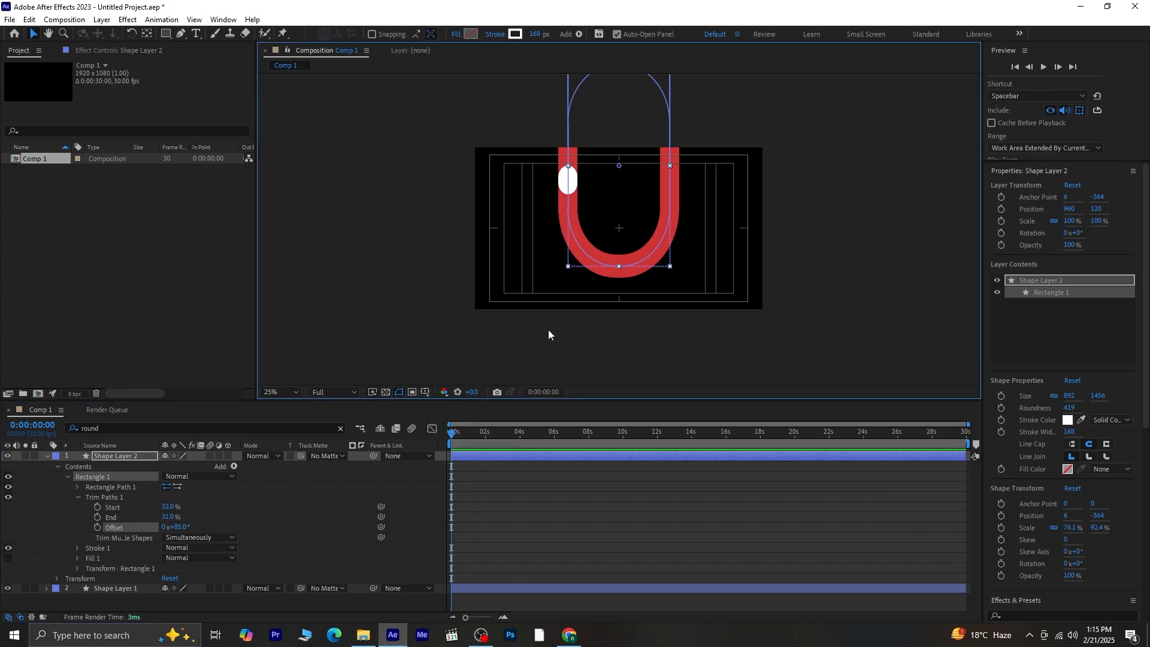
scroll(683, 162, up, 2)
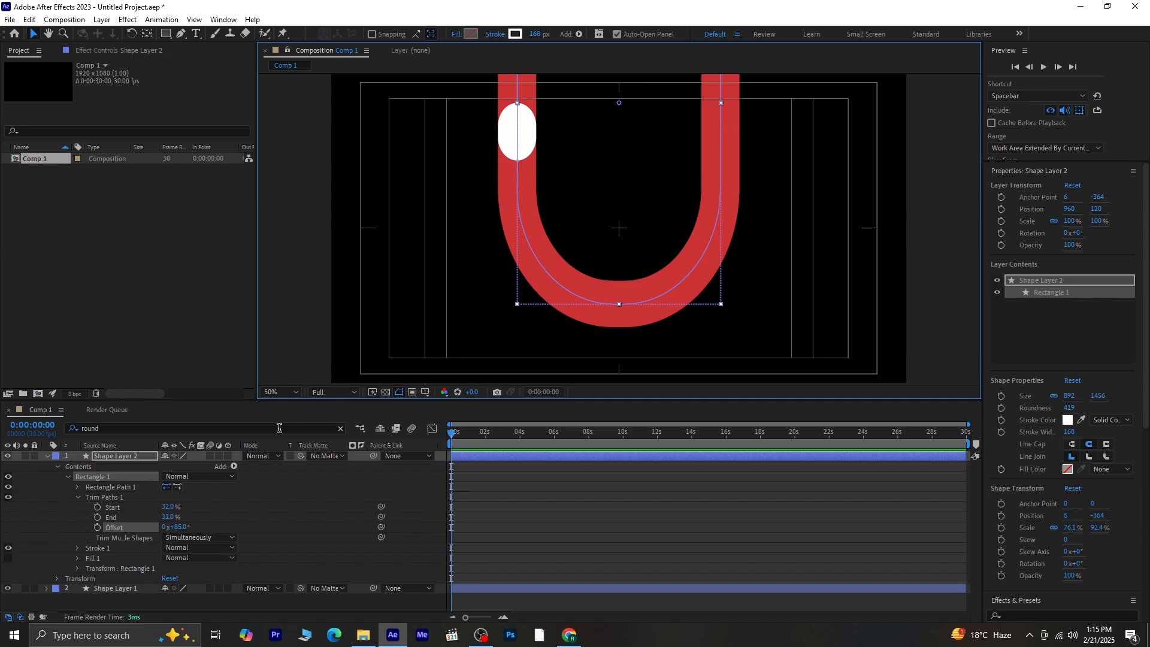
drag(178, 528, 184, 527)
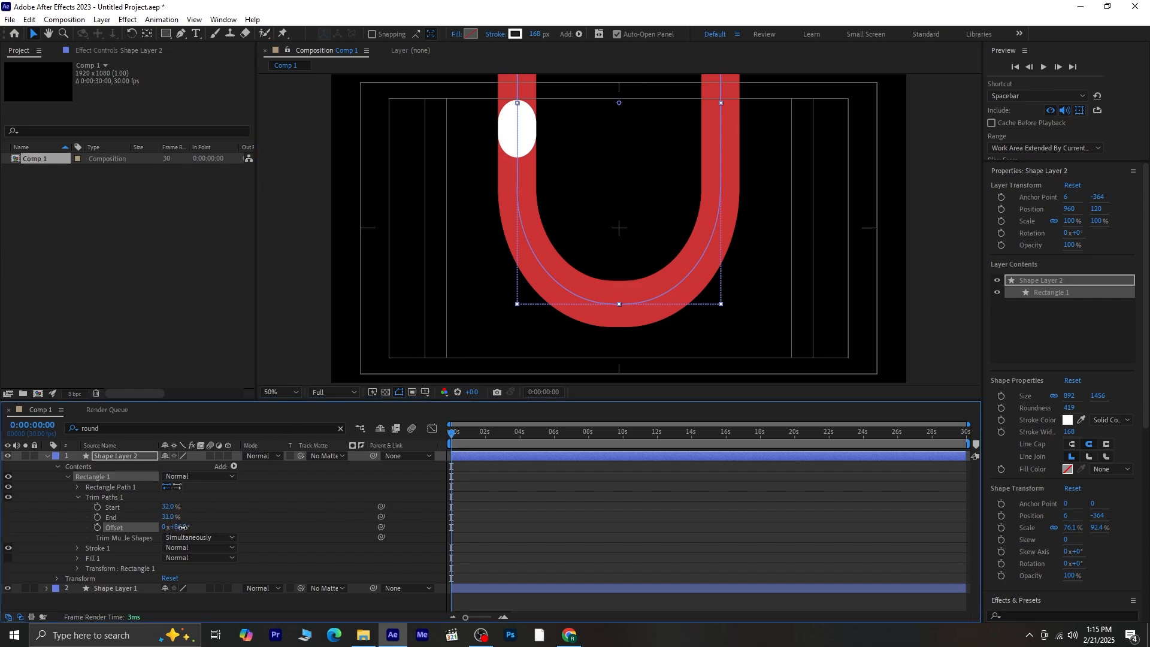
- Keyframe the Offset at 0 s and a new value at 1 s, then preview the motion
click(98, 528)
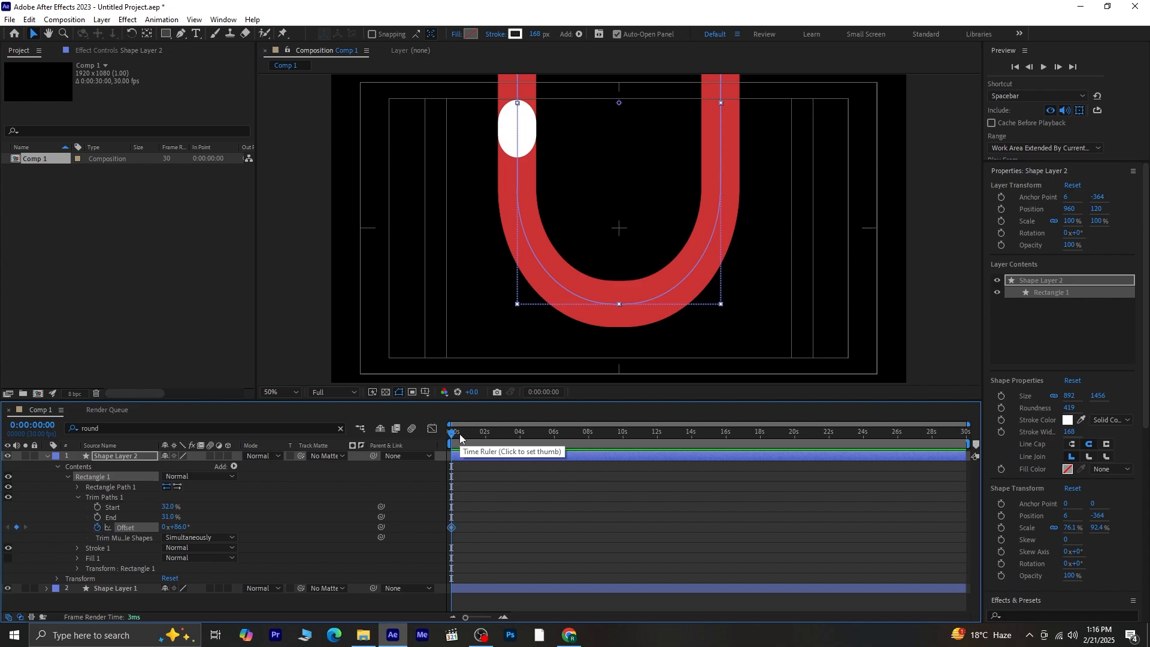
drag(455, 439, 459, 438)
key(shift+Page_Down)
key(shift+Page_Down)
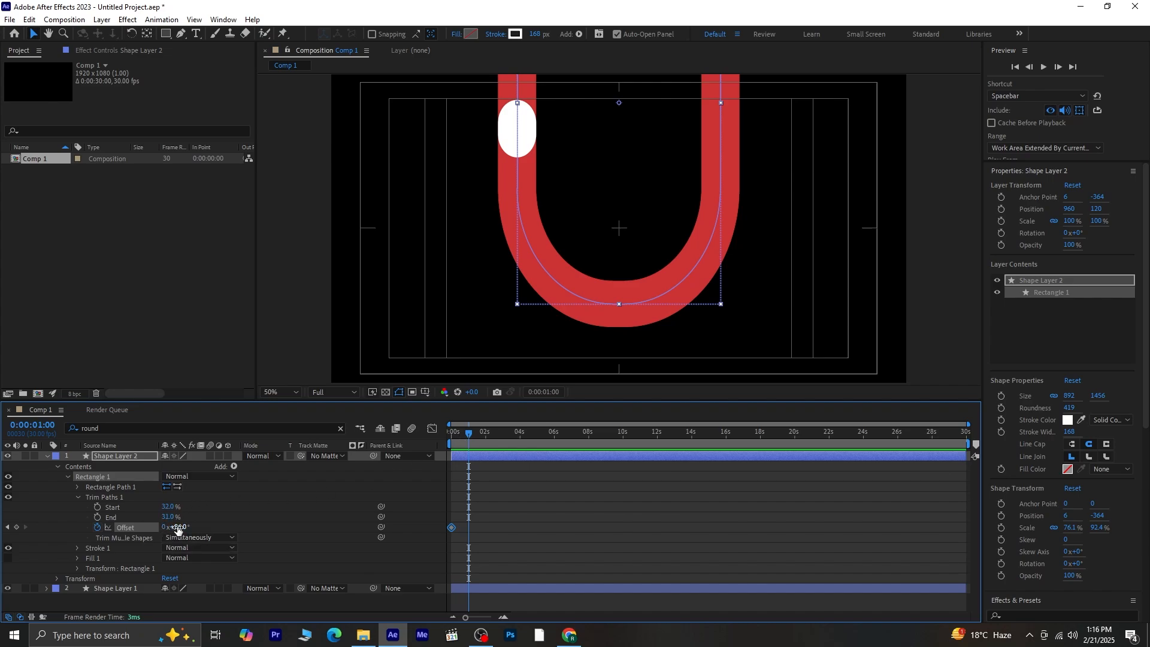
drag(169, 527, 66, 513)
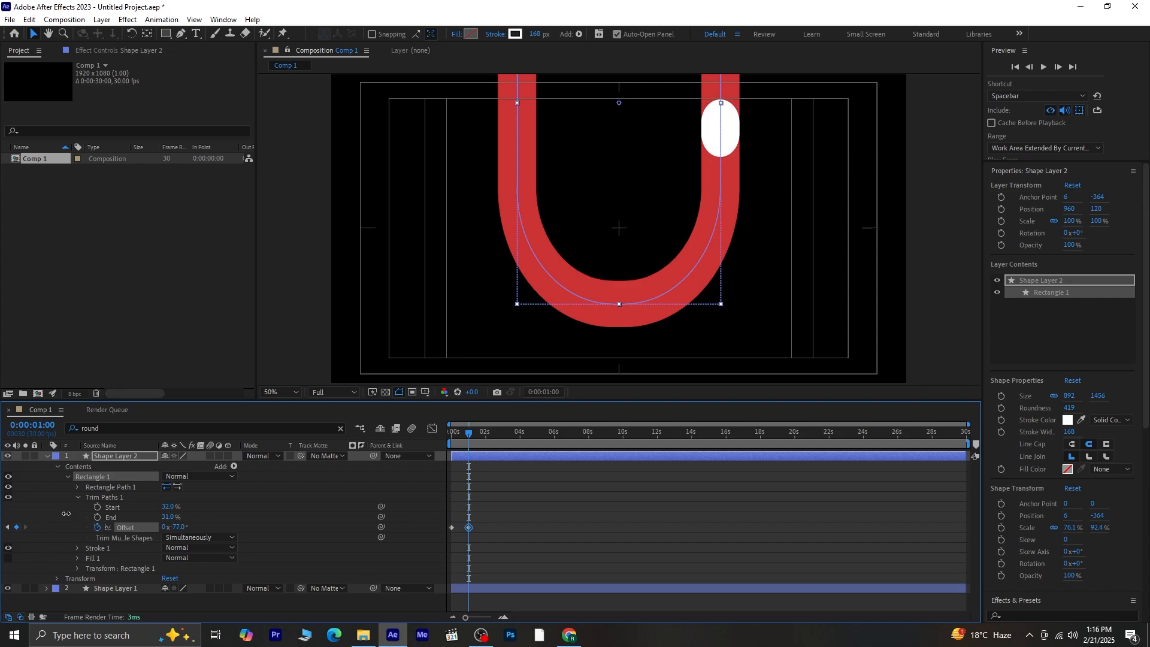
key(Home)
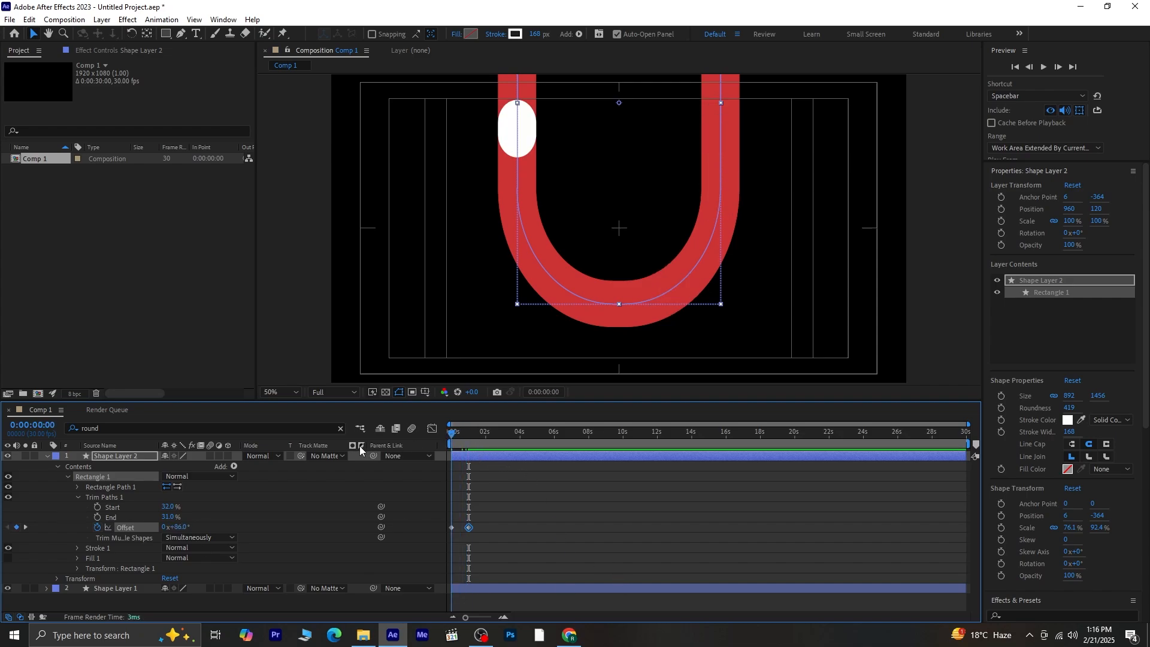
key(space)
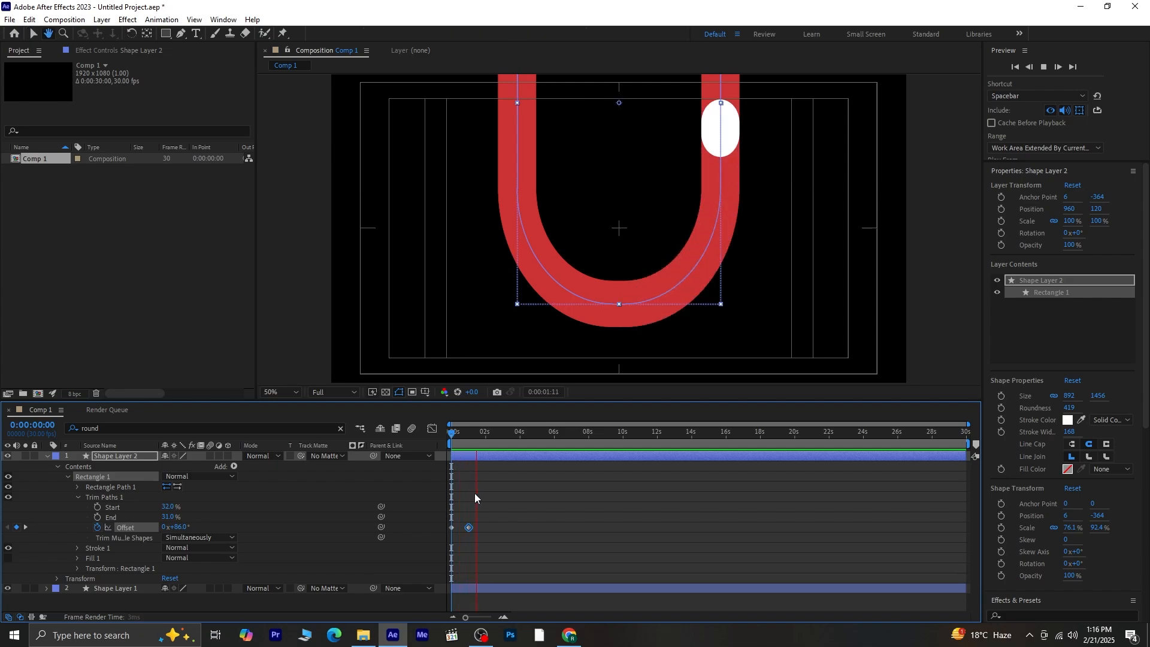
key(space)
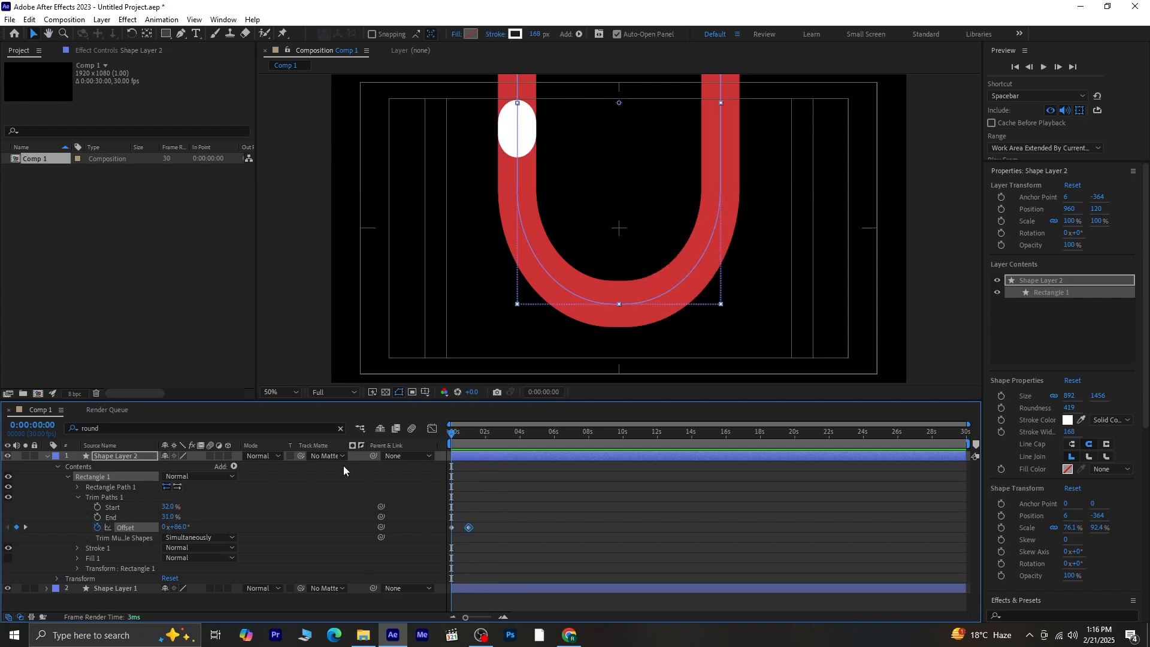
- Paste the starting Offset value as a keyframe at 2 s and preview the loop
click(452, 527)
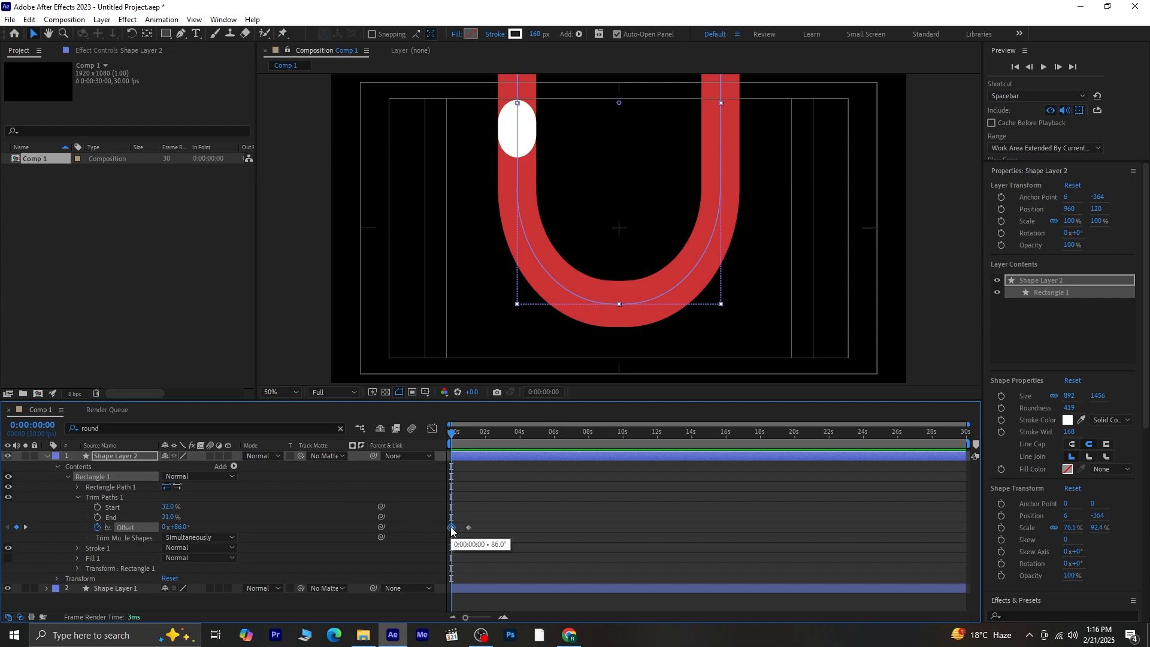
key(shift+Page_Down)
key(shift+Page_Down)
key(shift+Page_Down)
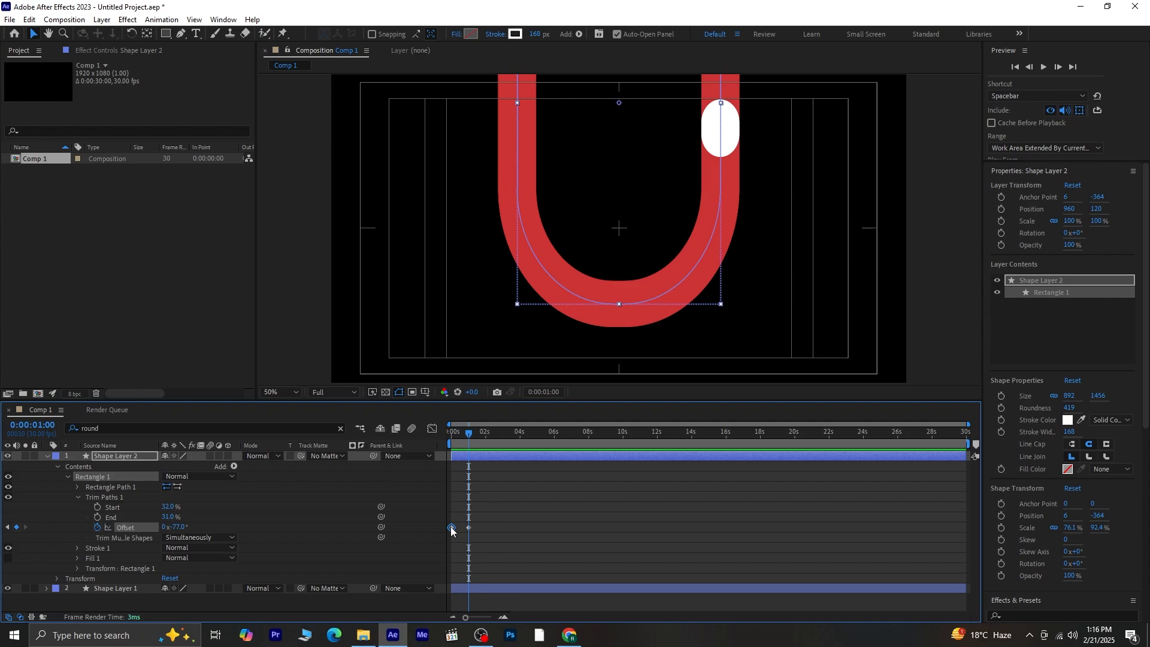
key(shift+Page_Down)
key(shift+Page_Down)
key(shift+Page_Down)
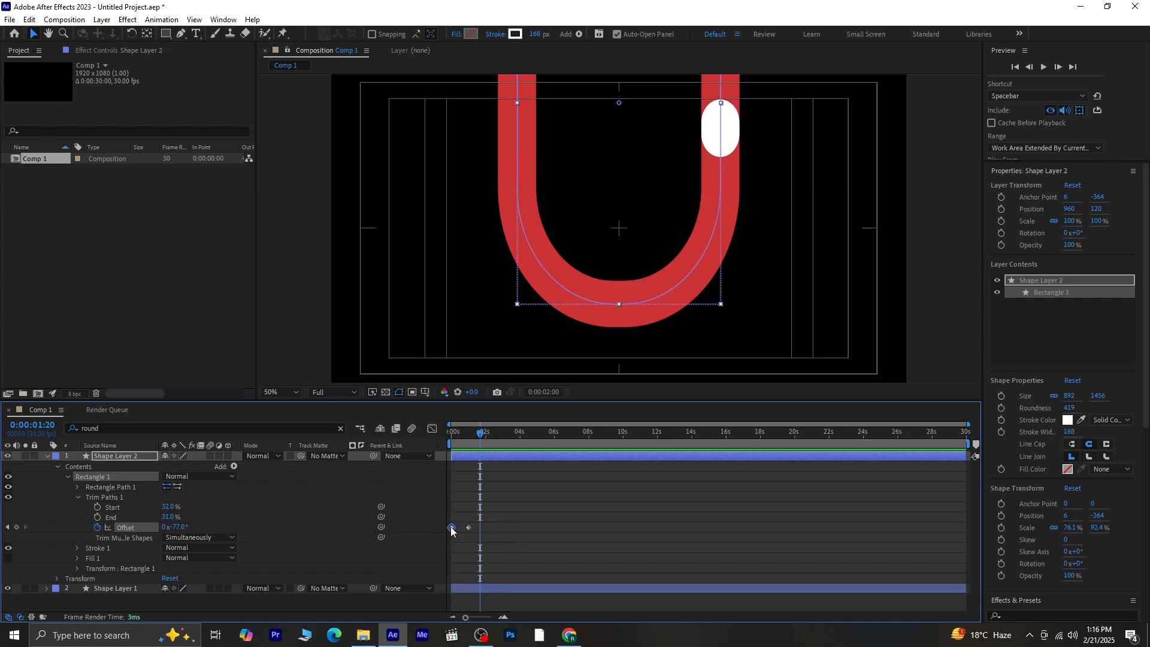
key(ctrl+v)
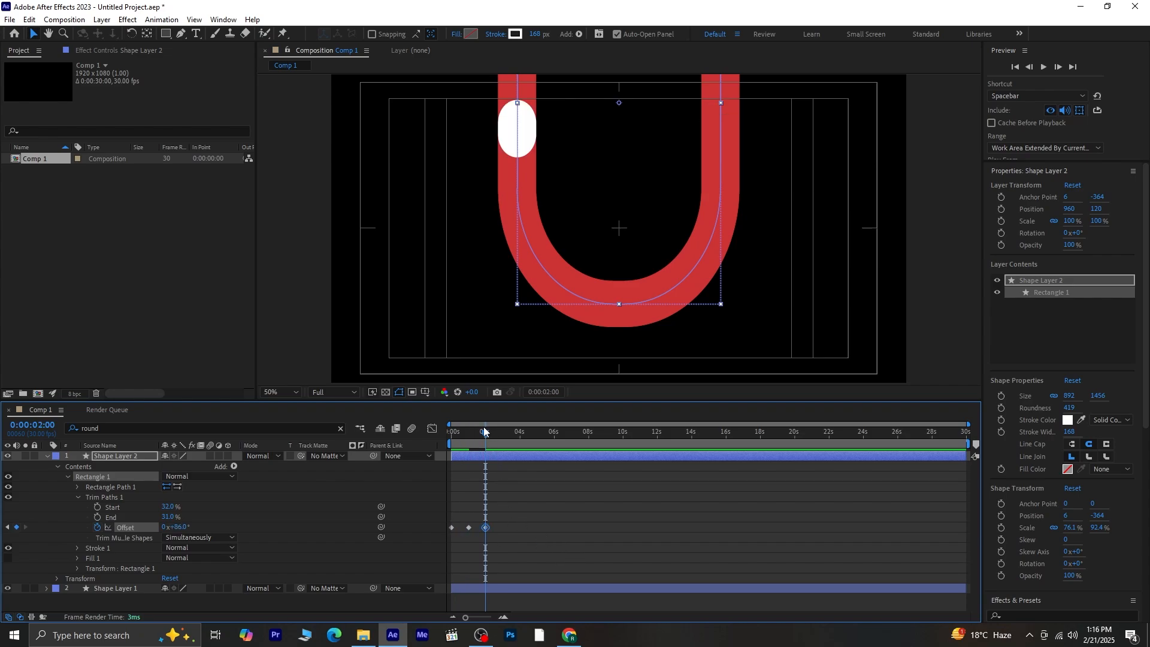
key(space)
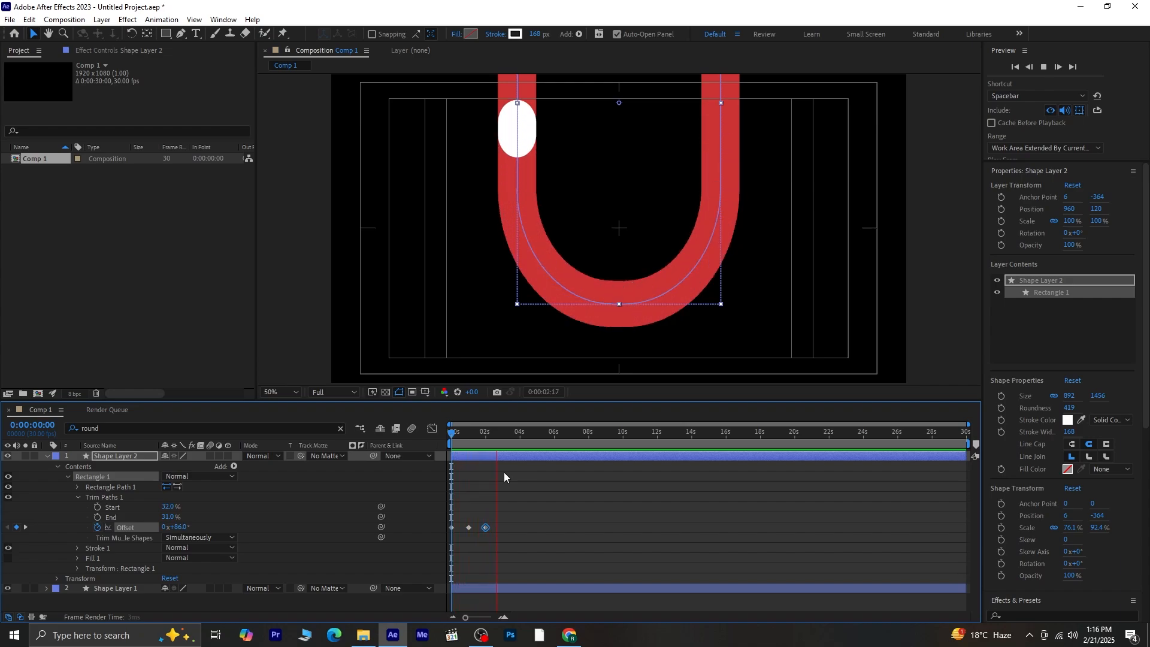
key(space)
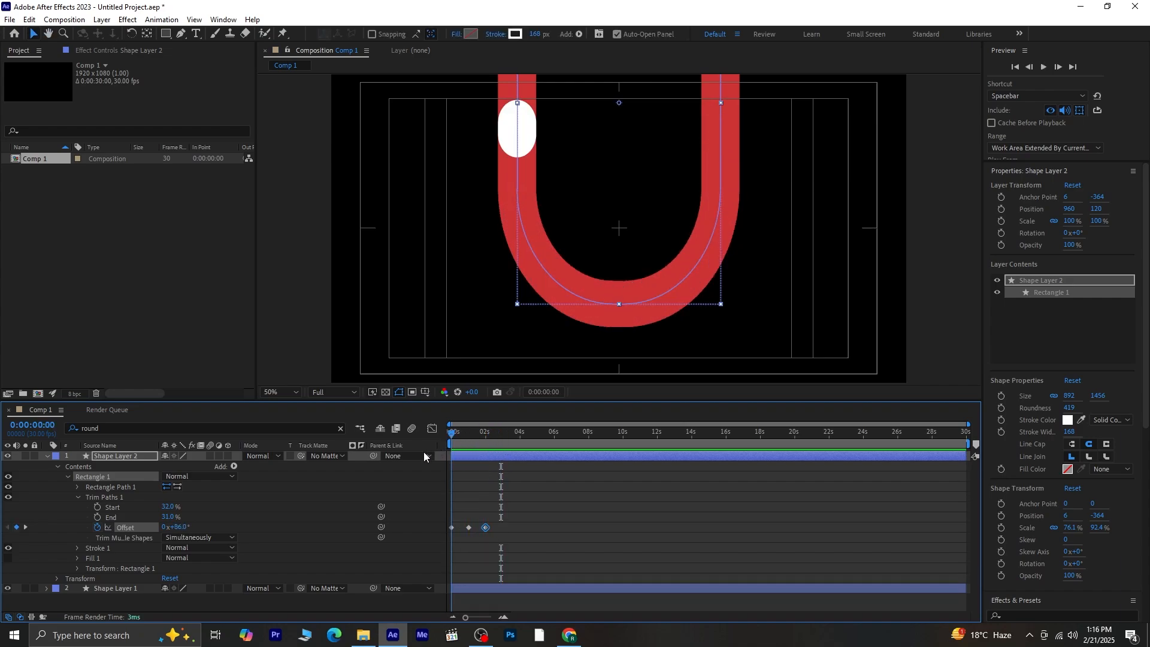
- Add a loopOut() expression to the Trim Paths Offset and preview it
alt+click(97, 530)
text(loo)
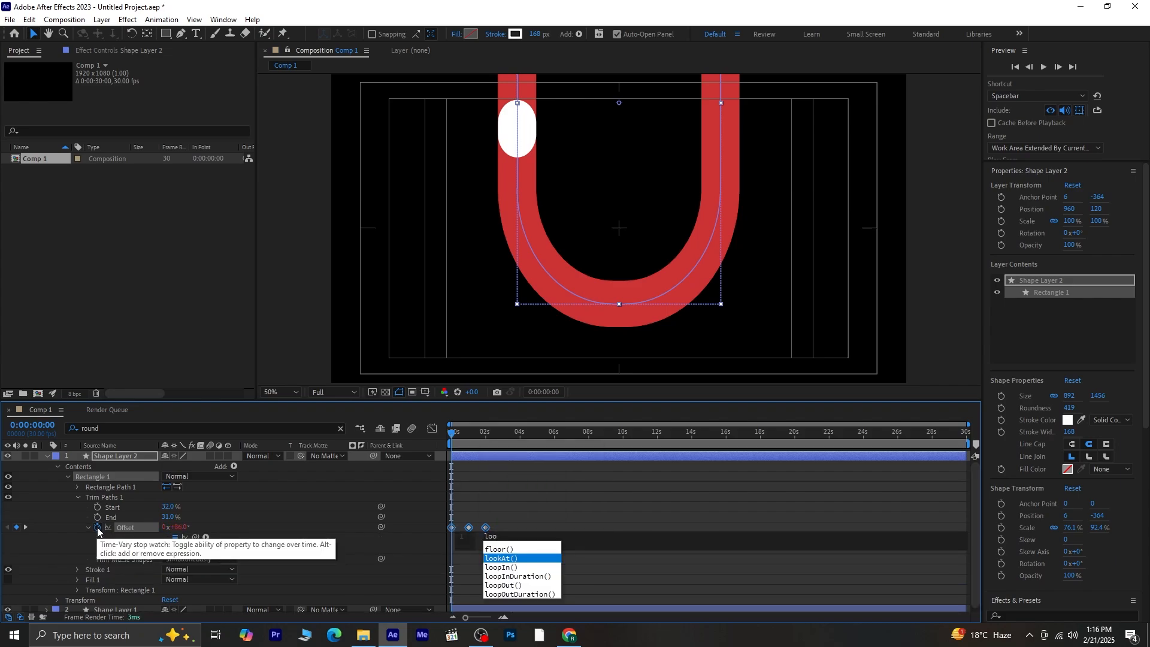
click(509, 583)
click(314, 361)
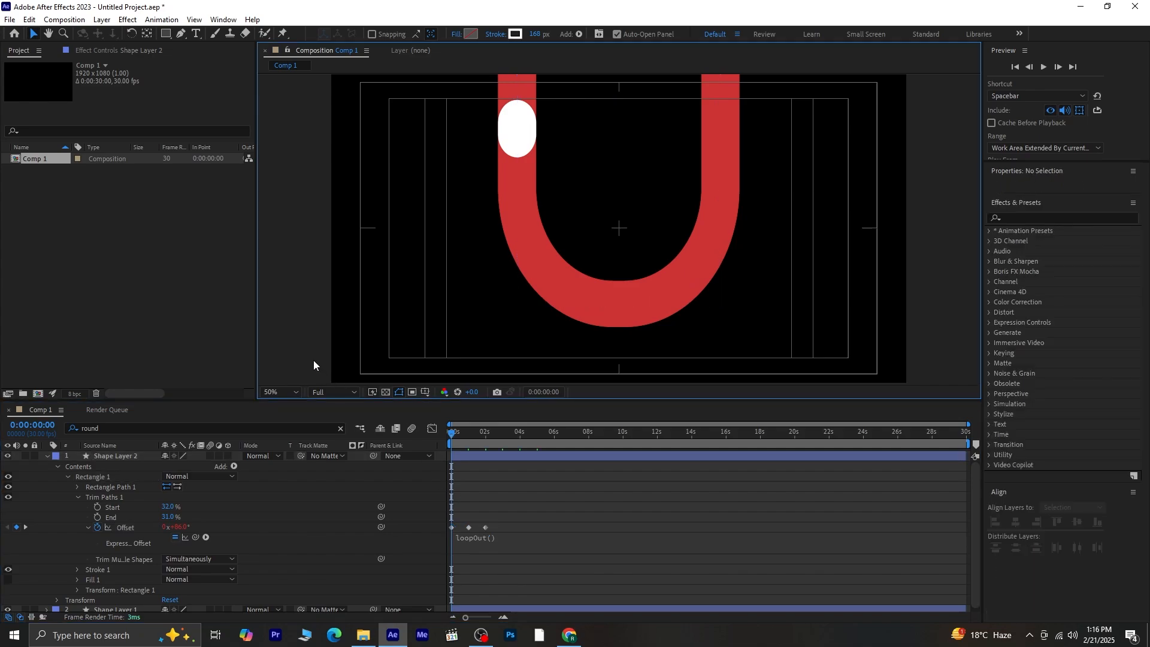
key(apostrophe)
key(space)
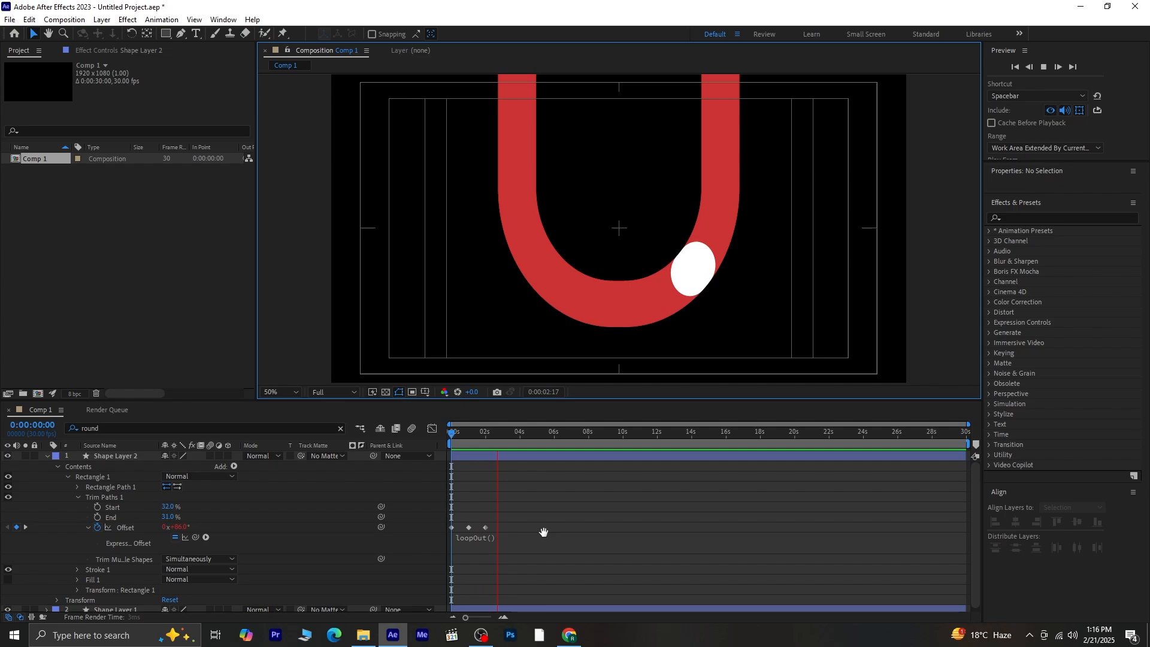
- Apply Easy Ease to the three Offset keyframes, preview, and return to frame 0
drag(508, 520, 445, 530)
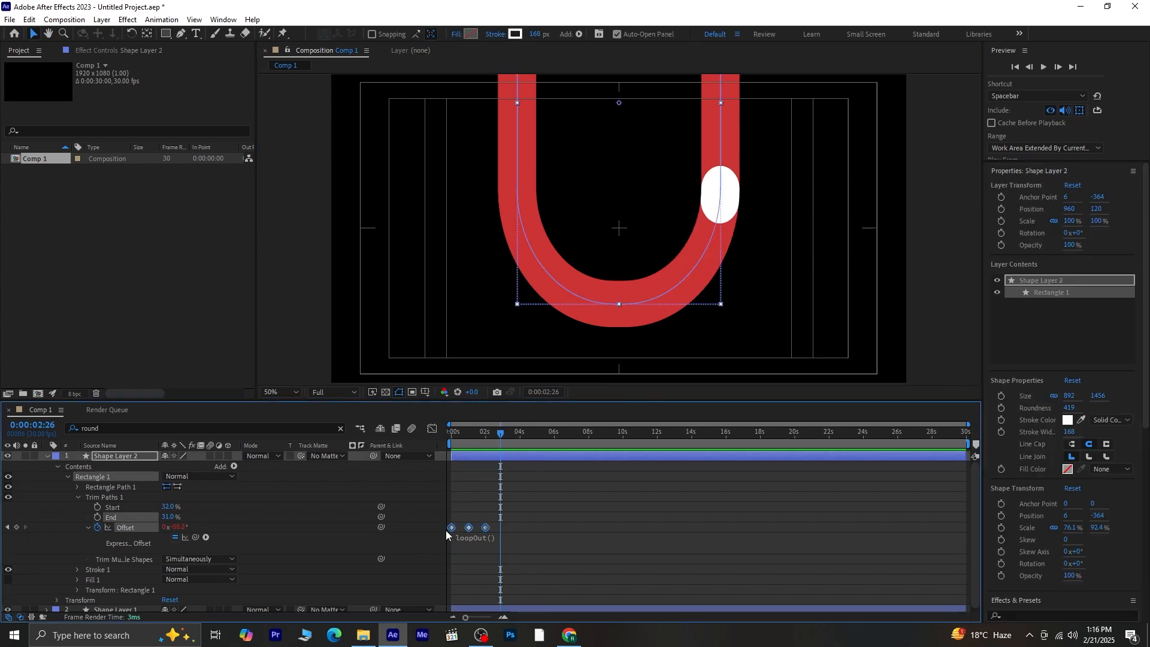
key(F9)
drag(502, 435, 380, 465)
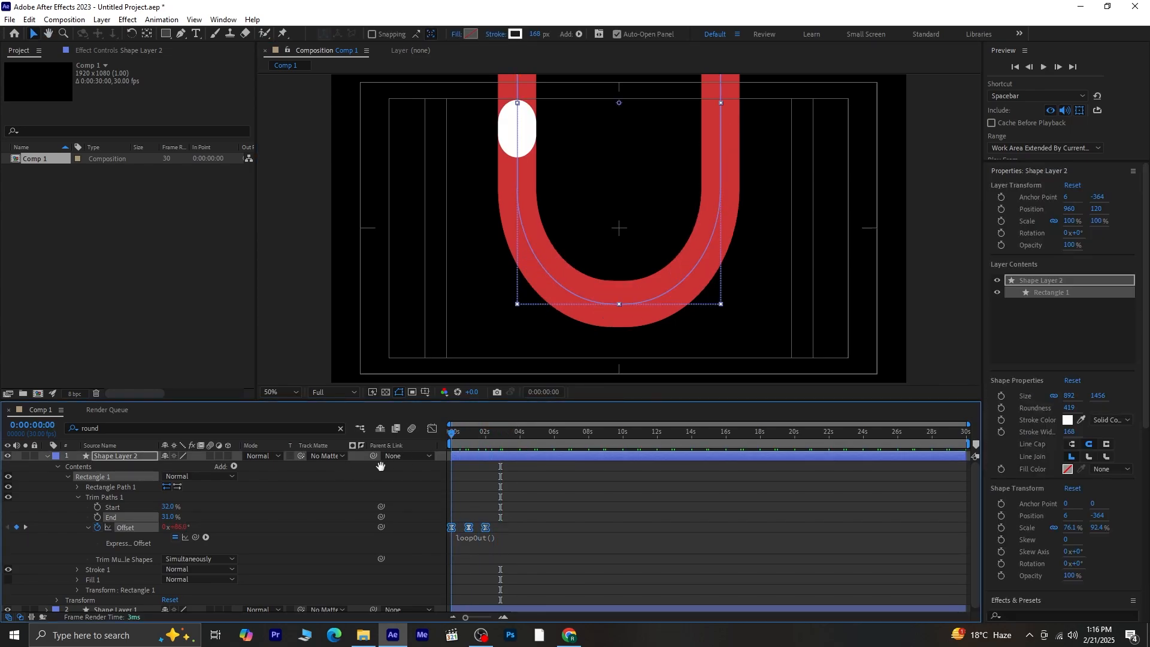
key(space)
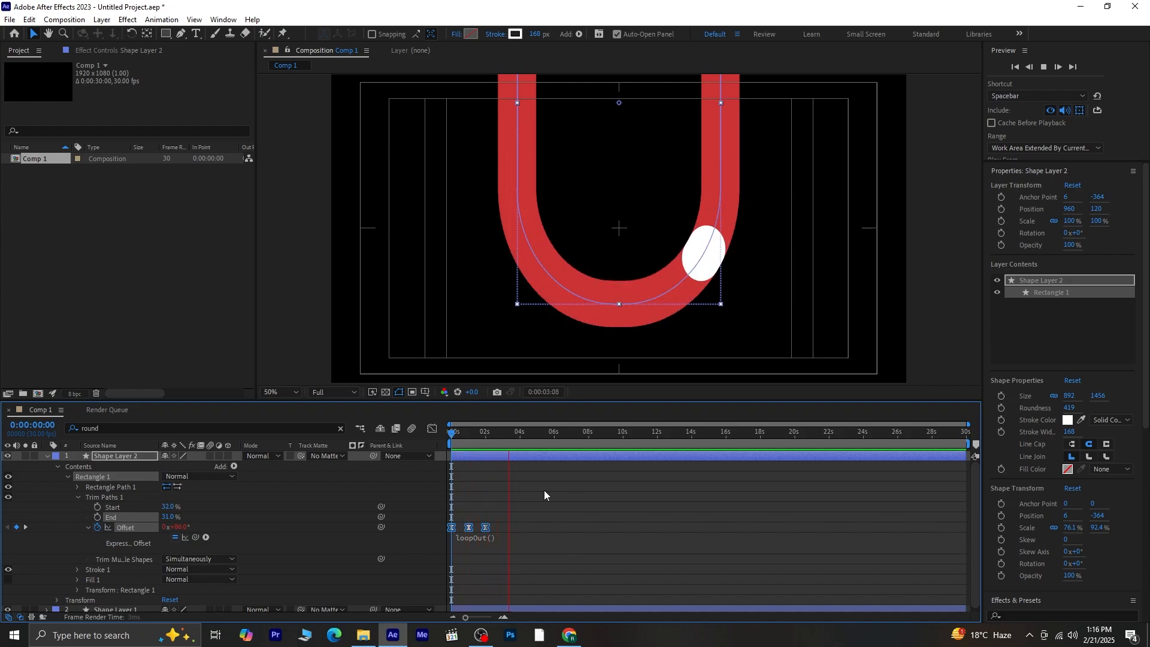
key(space)
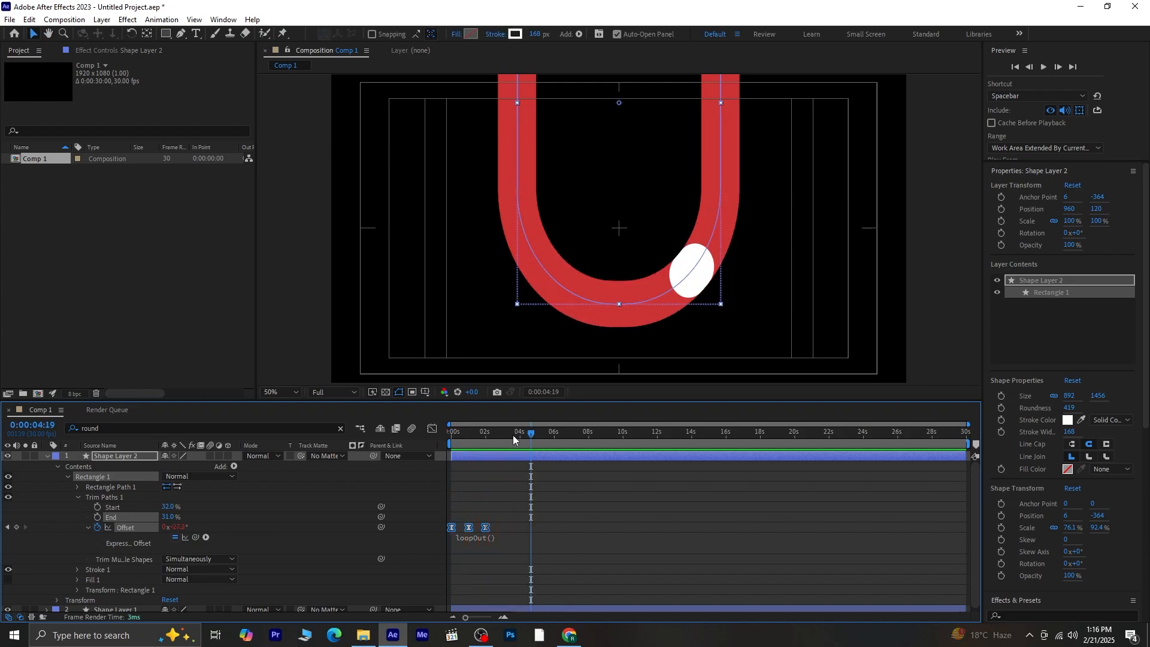
key(Home)
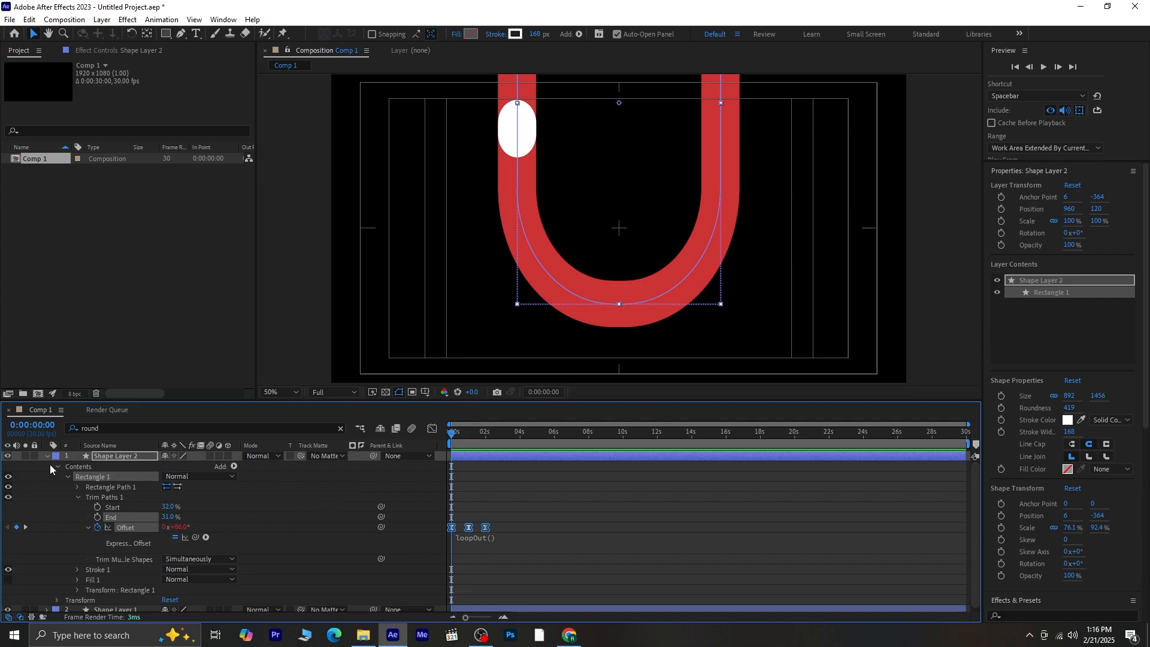
- Draw a rectangular mask on Shape Layer 1 over the lower U to hide the arm tops
click(47, 458)
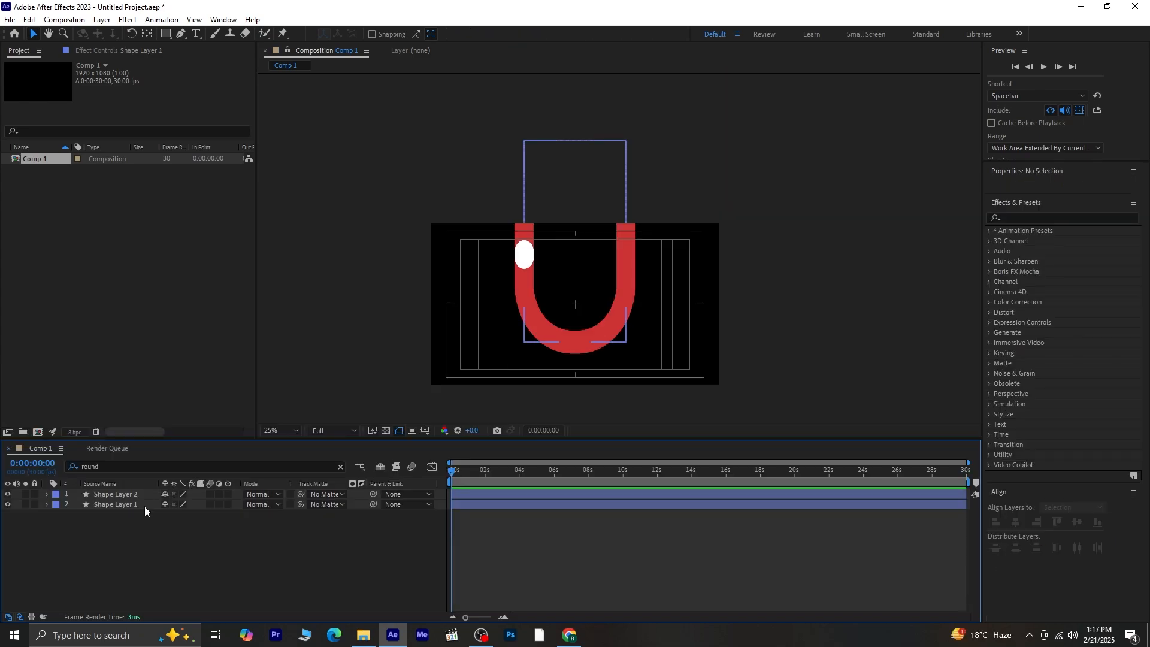
click(143, 507)
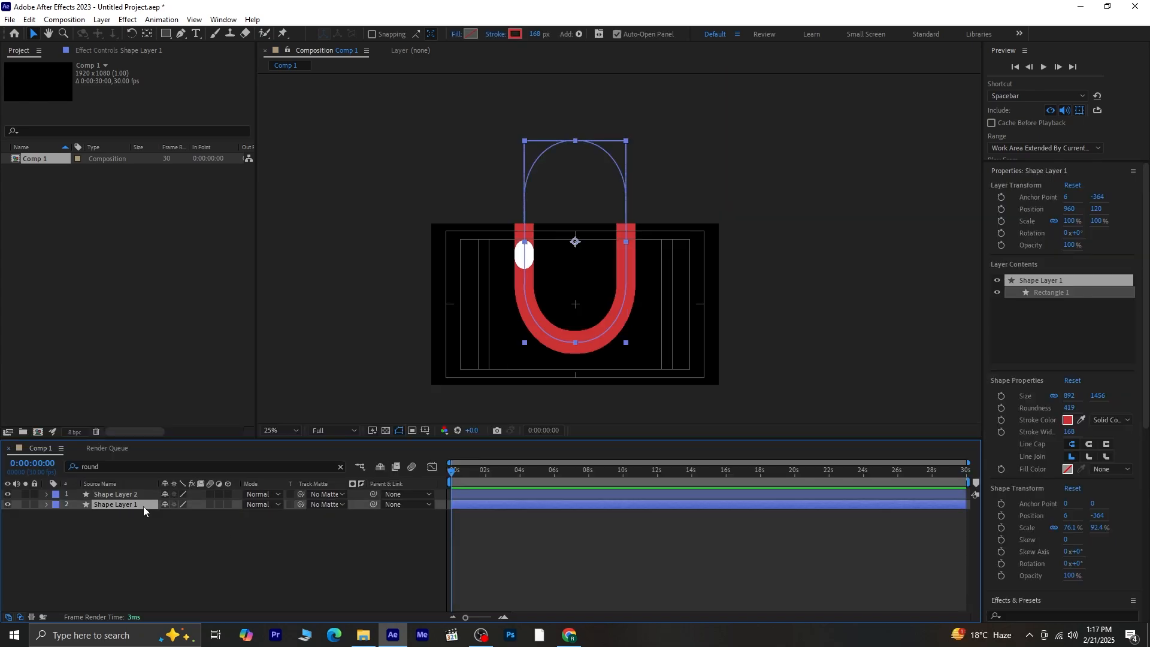
click(167, 34)
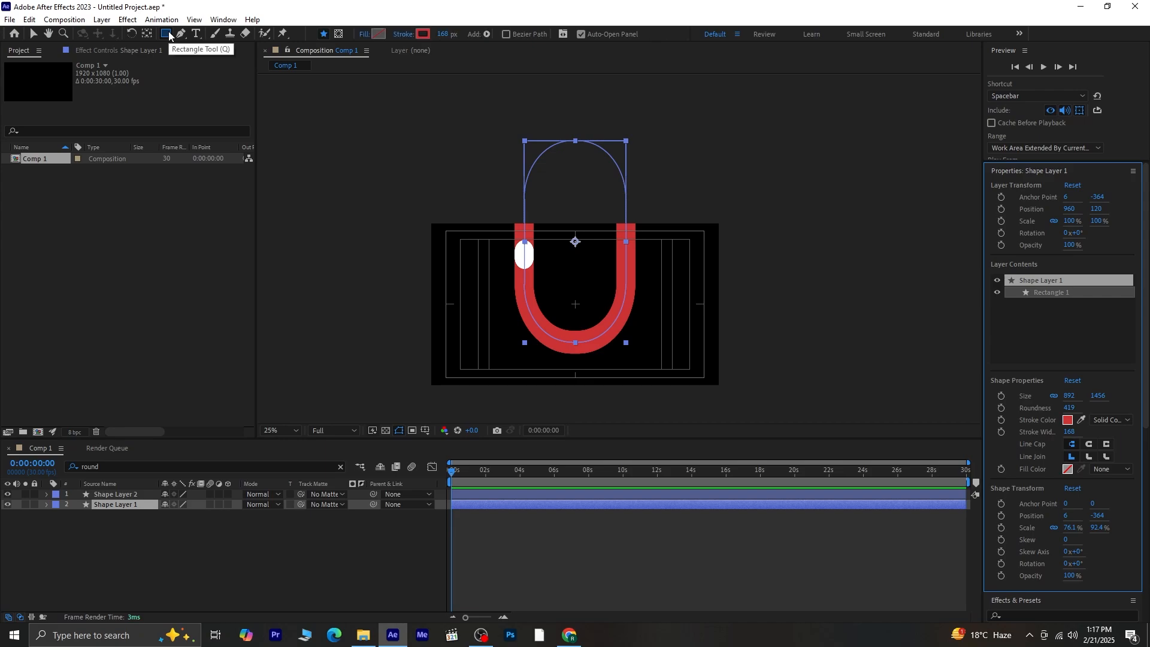
click(339, 34)
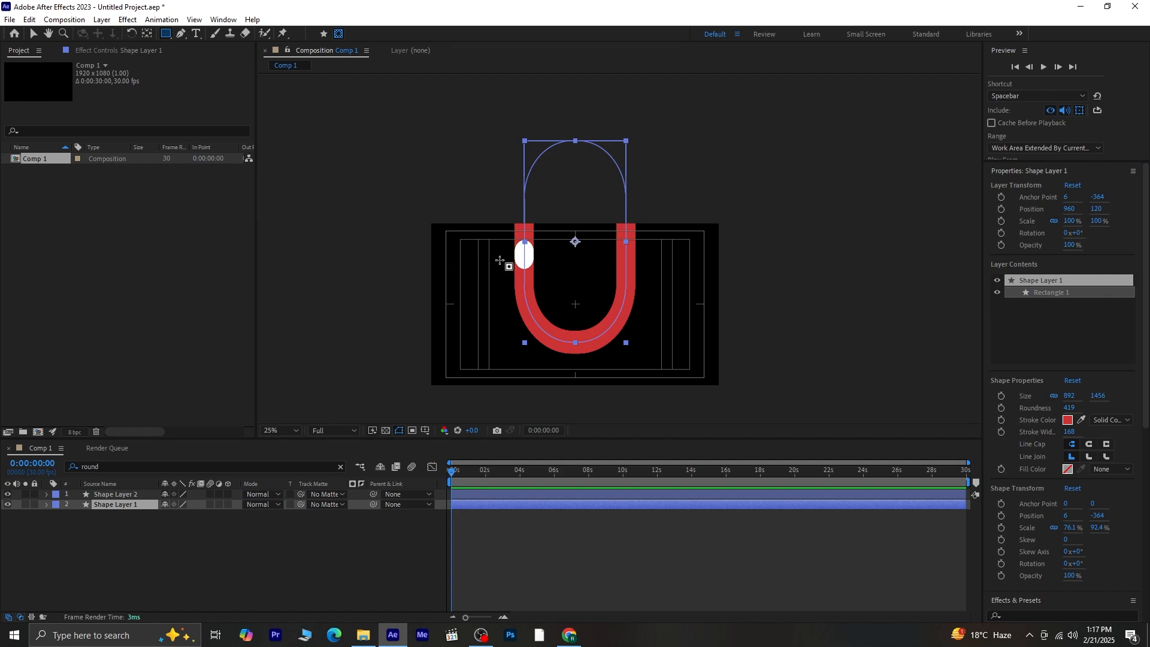
drag(497, 262, 652, 360)
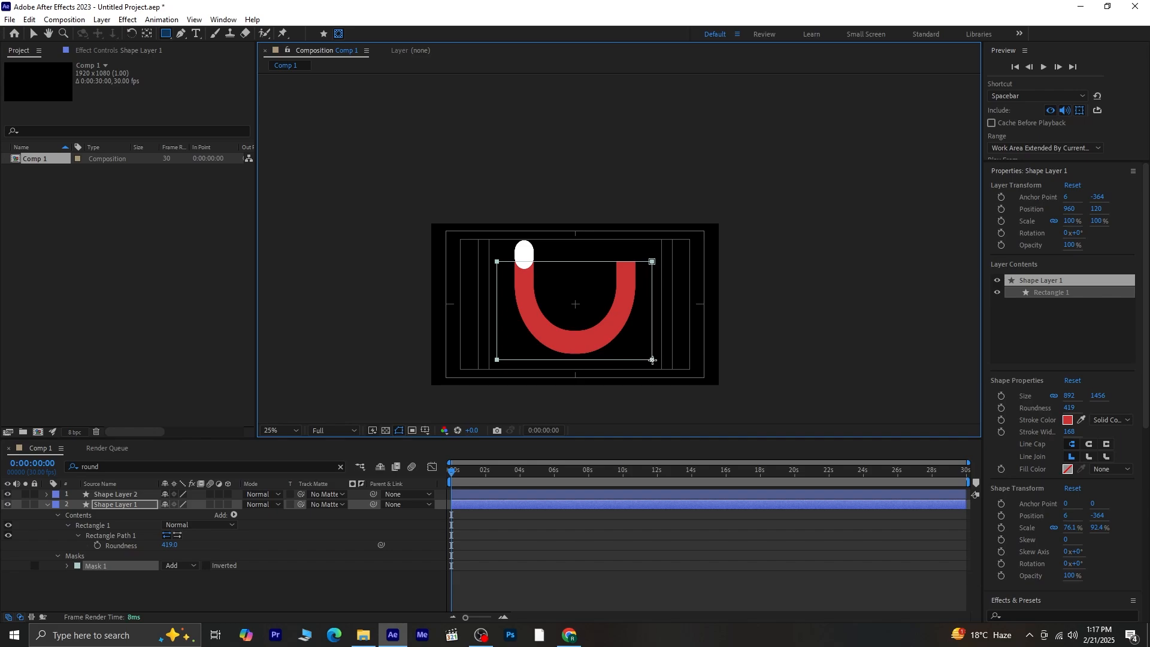
- Preview the masked smile with the looping dot, then return to the first frame
click(446, 476)
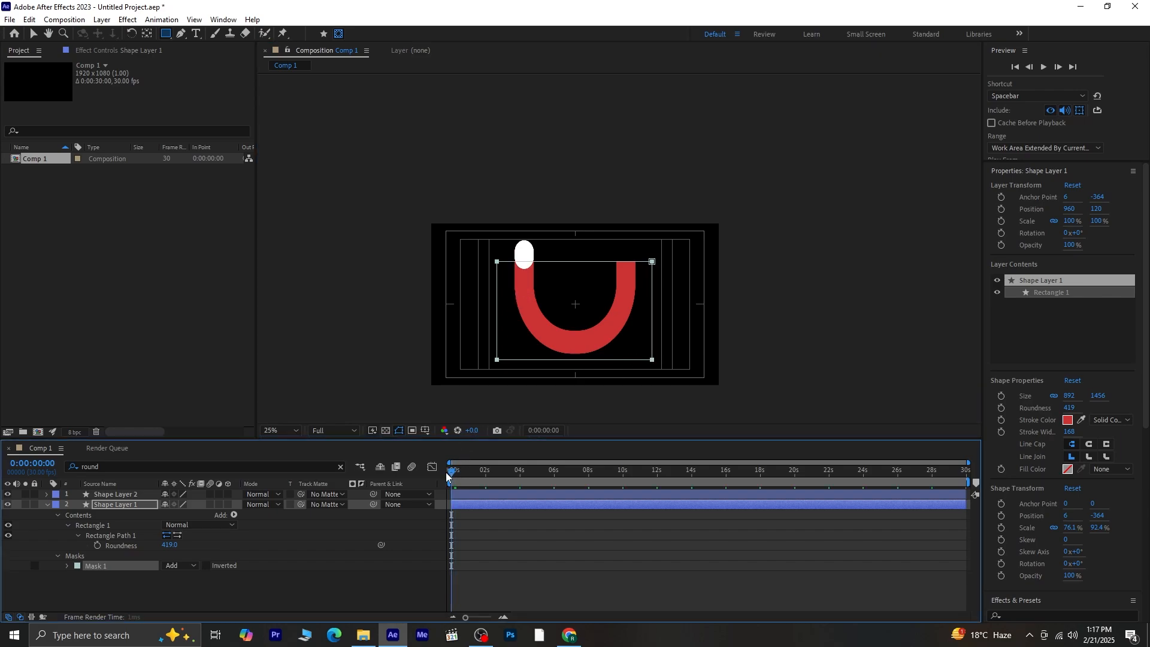
key(space)
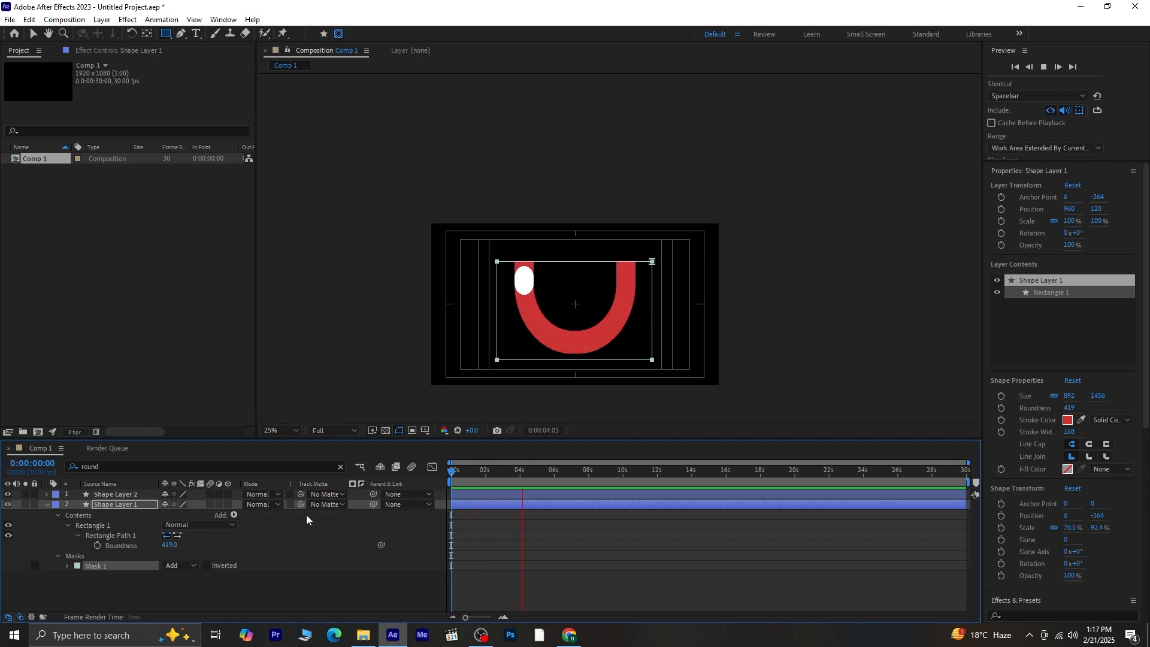
key(space)
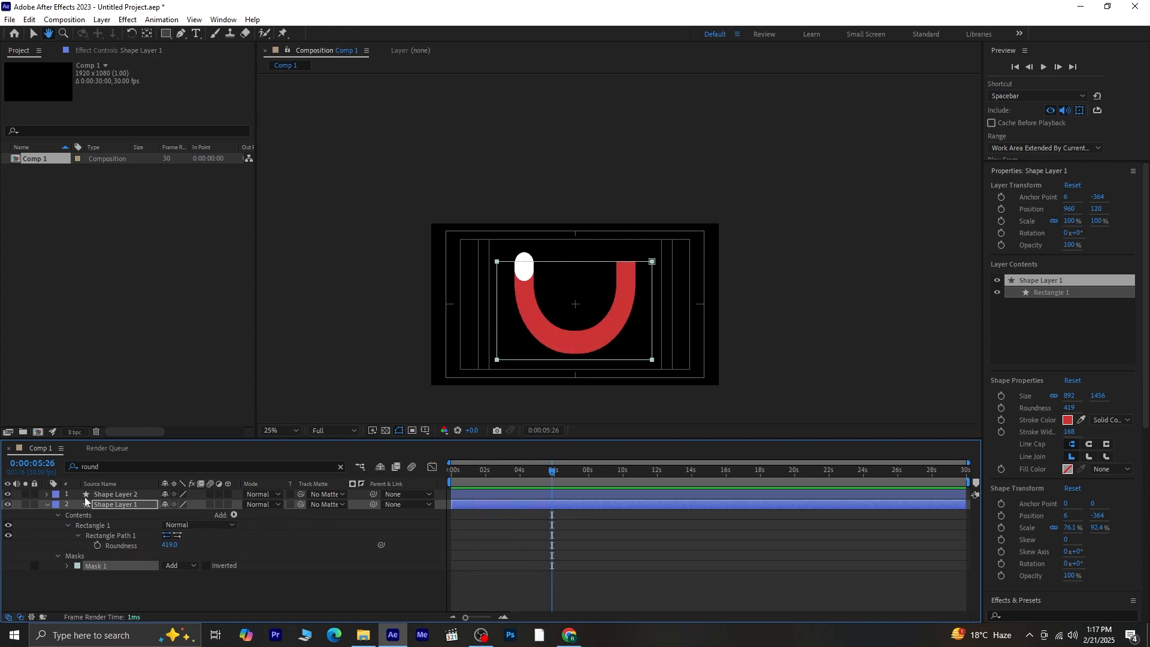
click(46, 506)
click(116, 526)
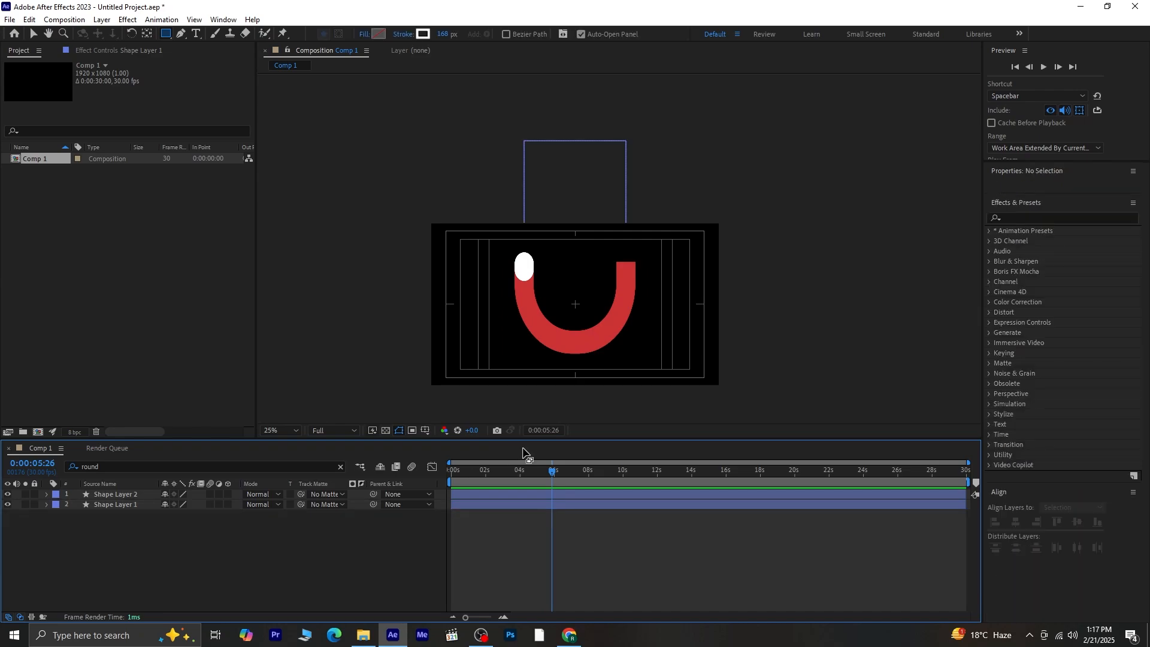
drag(551, 472, 393, 504)
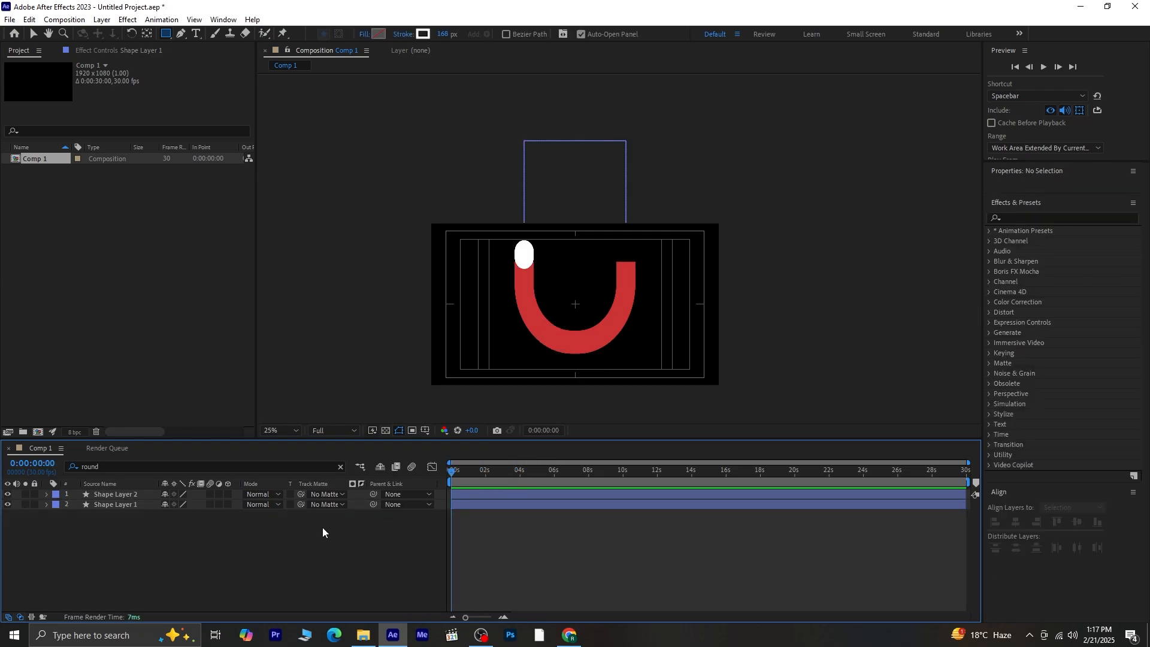
- Create a new solid layer coloured orange via Layer > New > Solid
click(102, 19)
mouse_move(187, 31)
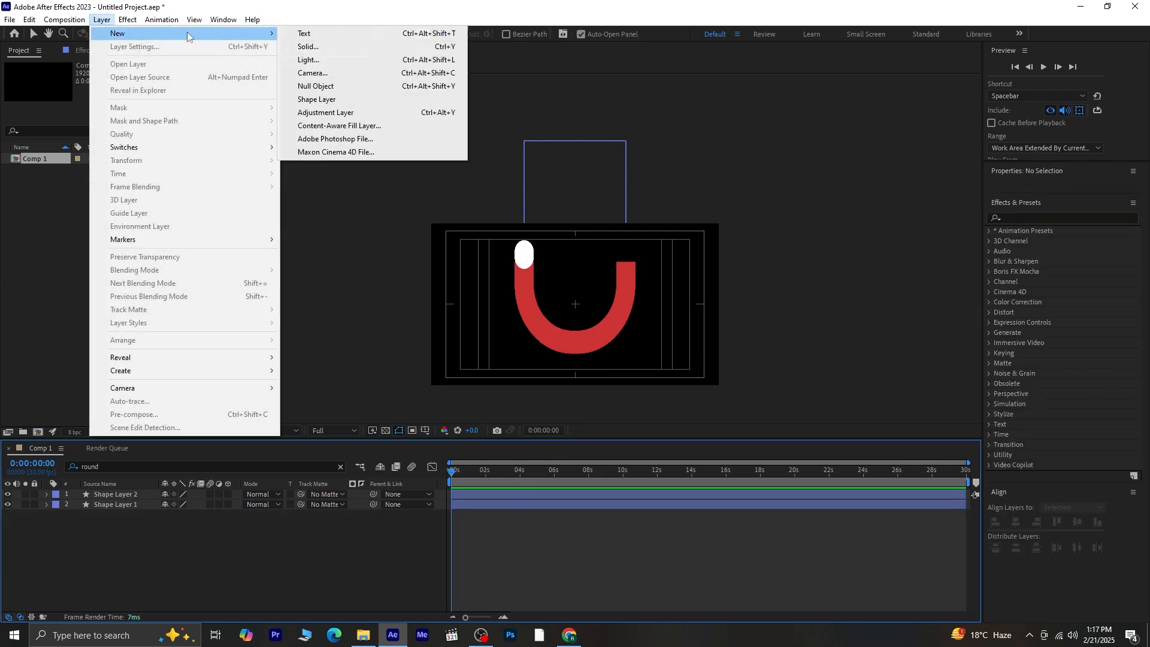
click(349, 45)
click(574, 391)
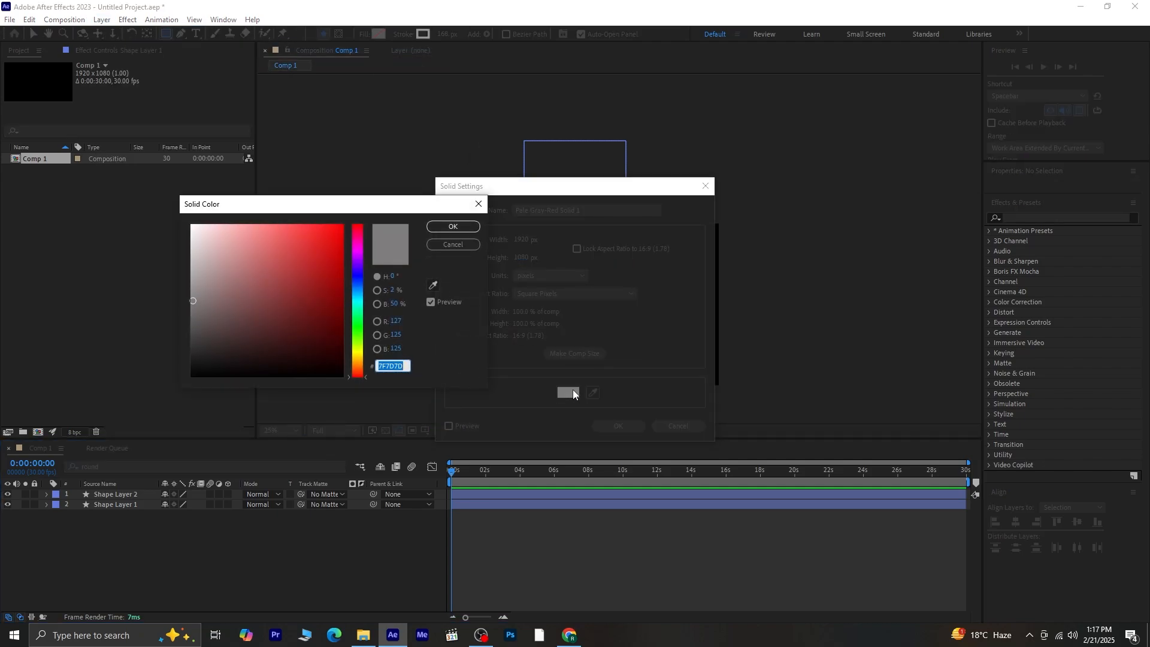
key(ctrl+v)
key(Return)
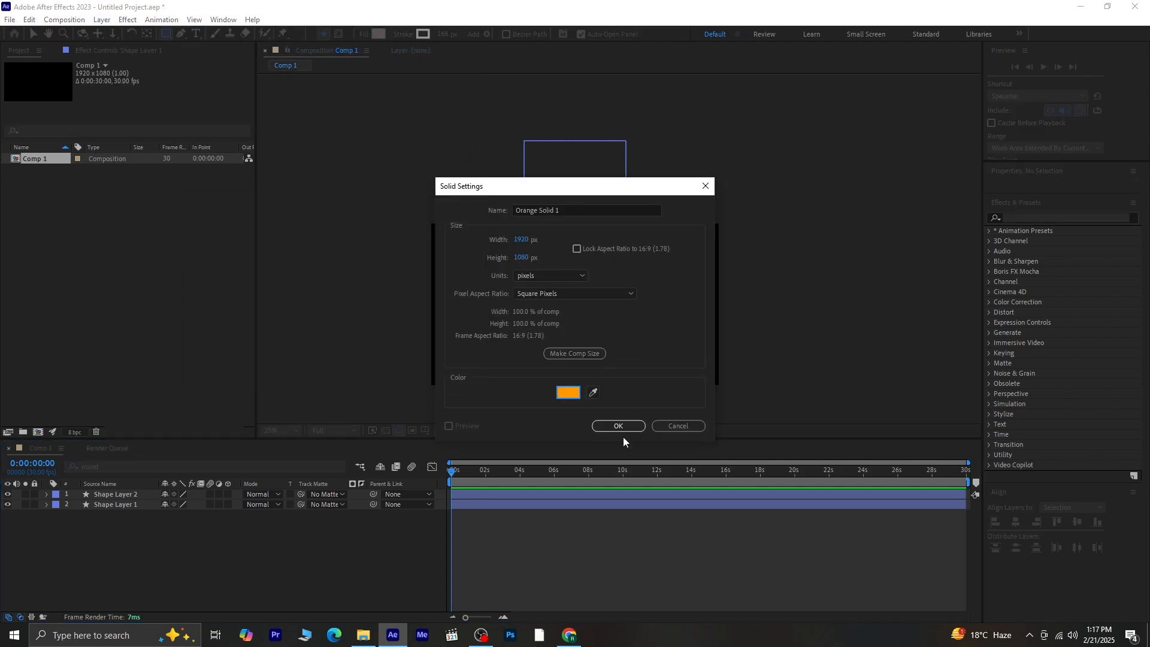
click(618, 426)
- Move Orange Solid 1 beneath the shape layers, preview it, and fit the viewer zoom
drag(113, 494, 108, 519)
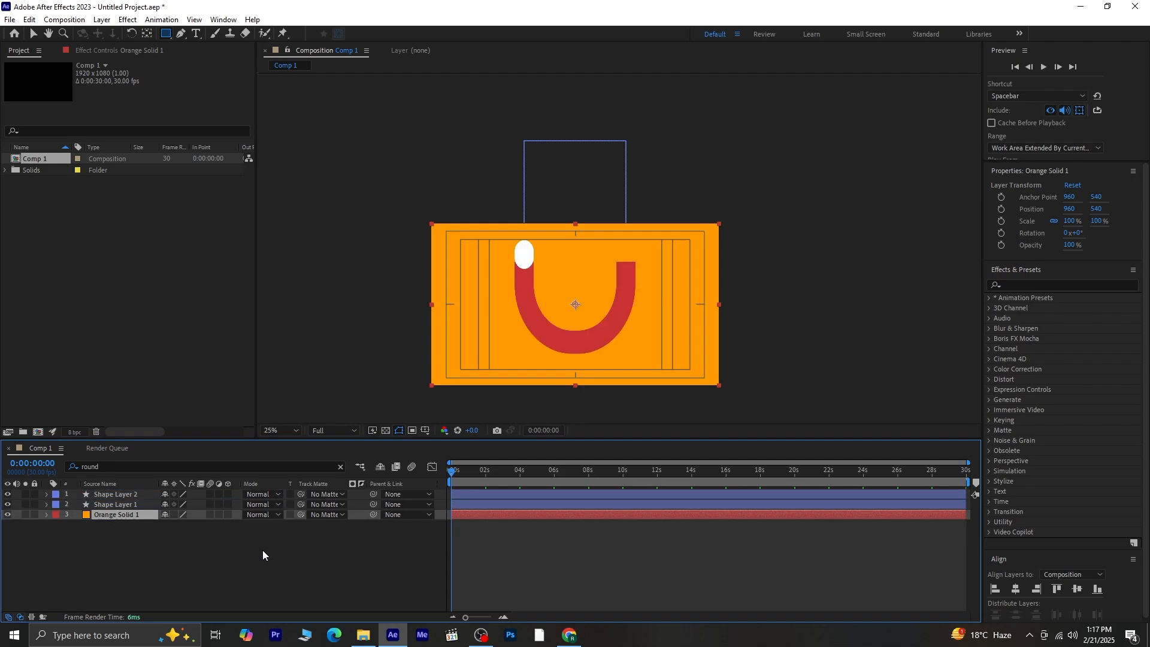
key(space)
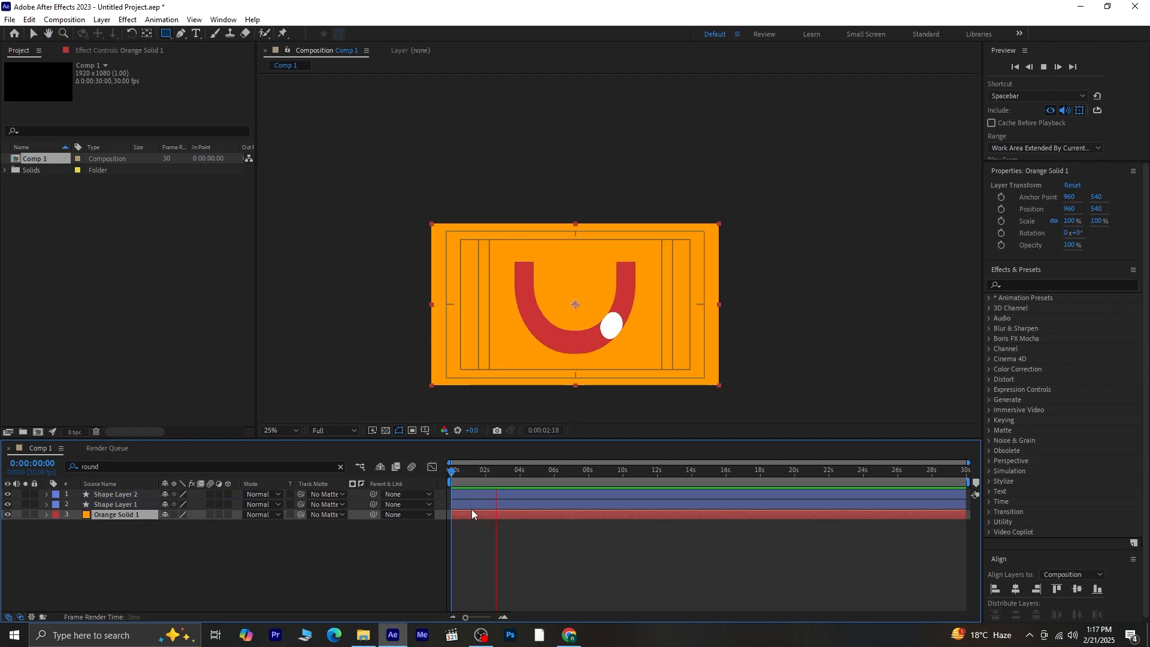
key(space)
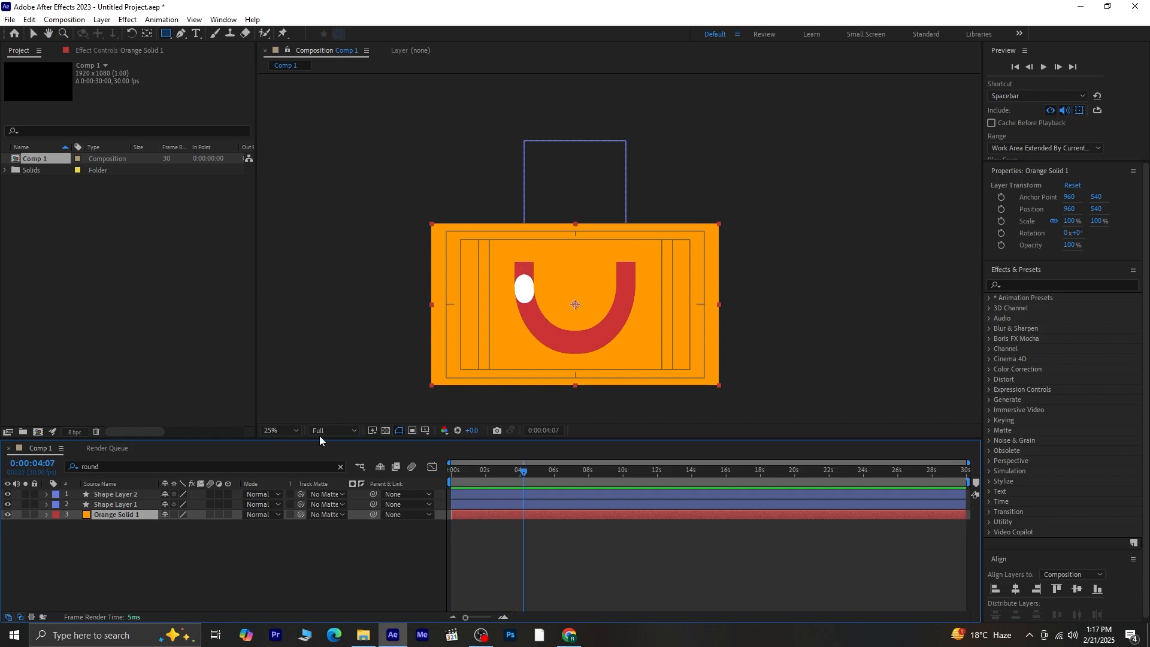
drag(523, 476, 249, 458)
click(279, 431)
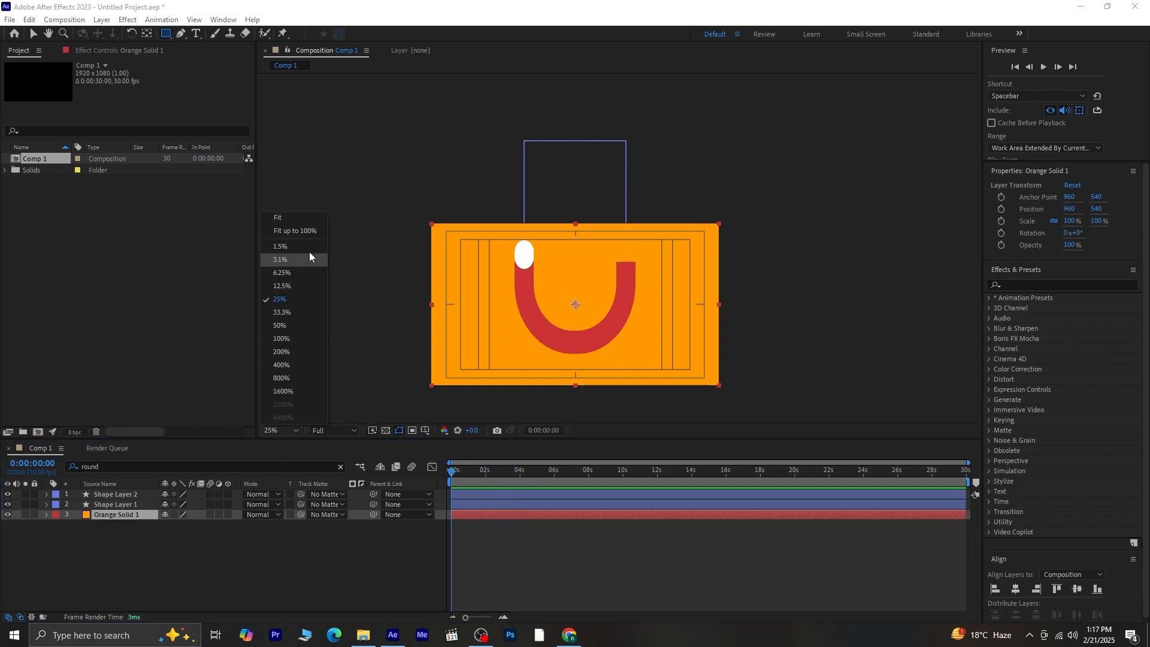
click(299, 218)
click(266, 565)
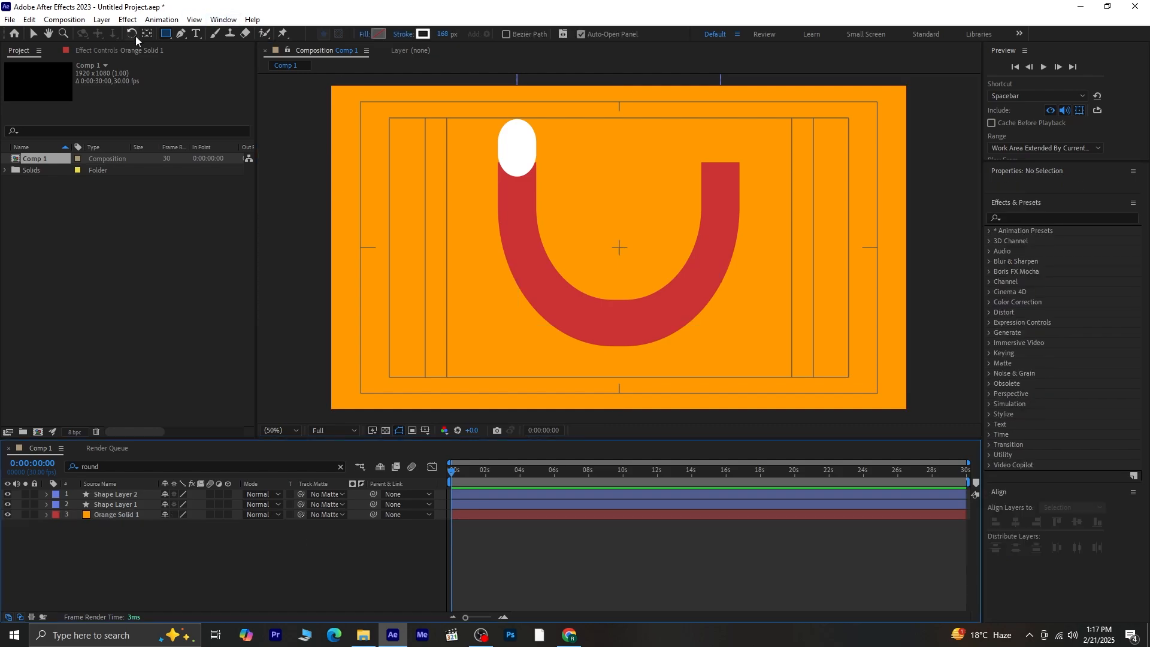
click(182, 34)
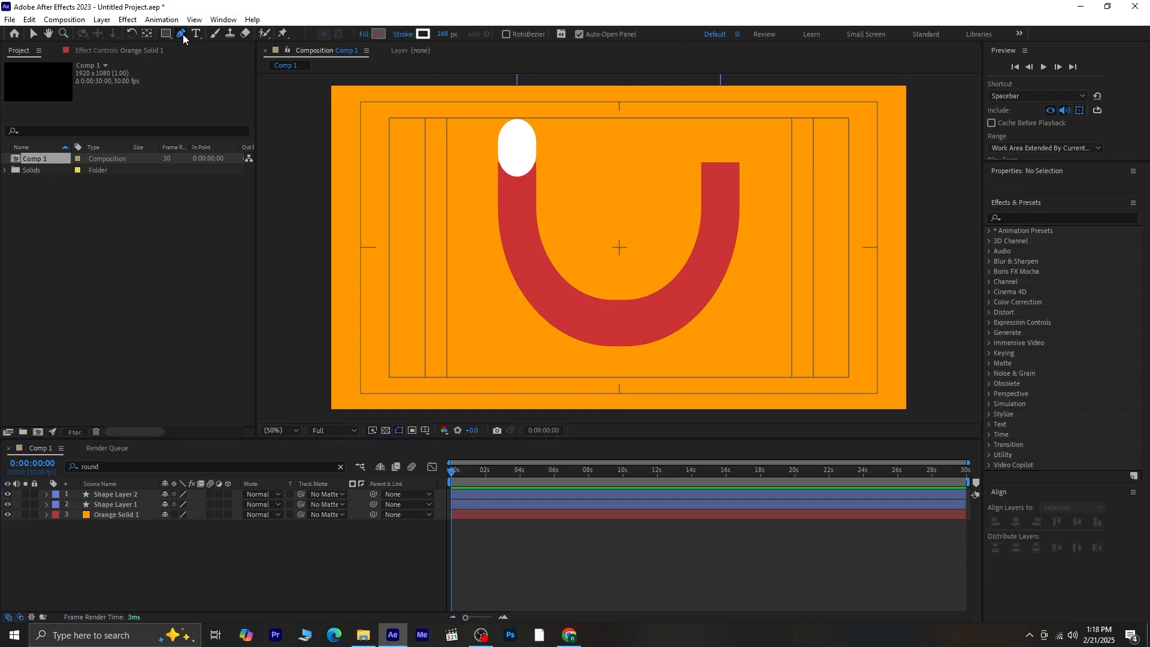
- Draw a closed three-point triangle path with the Pen tool right of the white oval
click(559, 165)
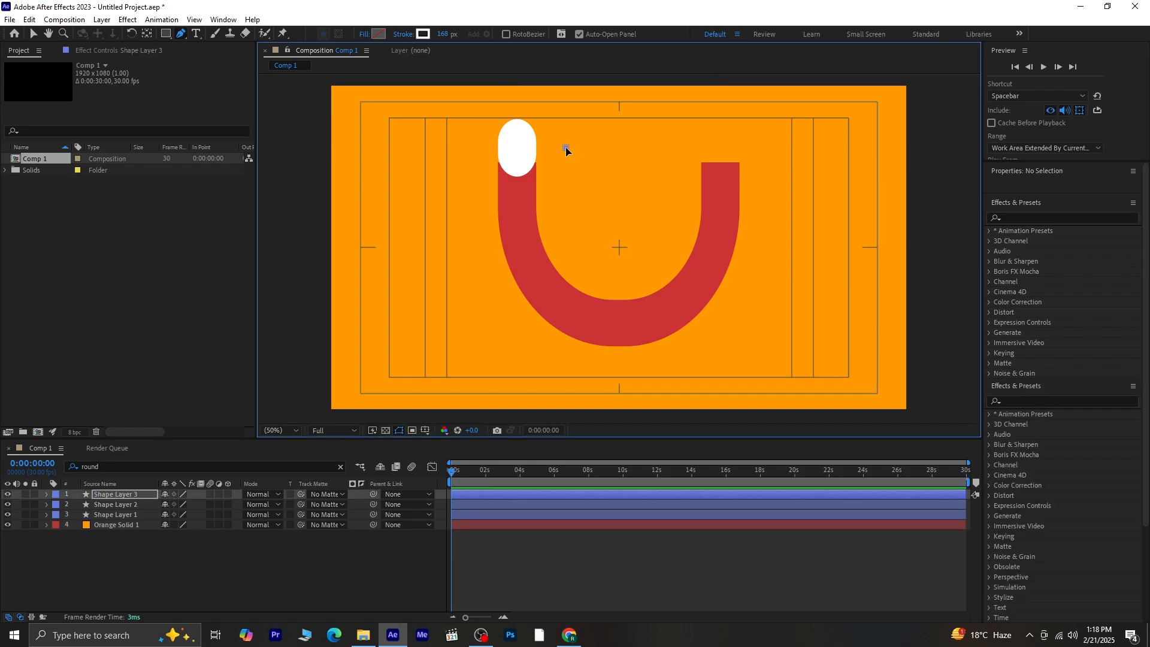
click(606, 165)
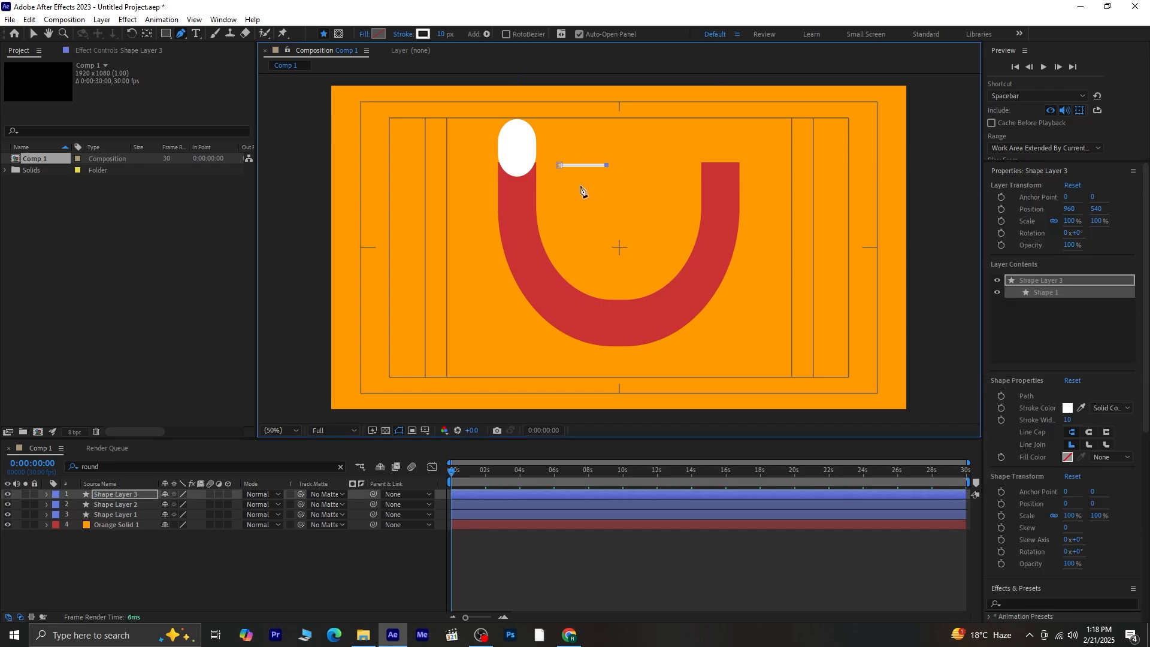
click(560, 166)
click(33, 35)
- Drag the triangle's bottom vertex with Convert Vertex Tool to round it into a bowl
scroll(589, 183, up, 2)
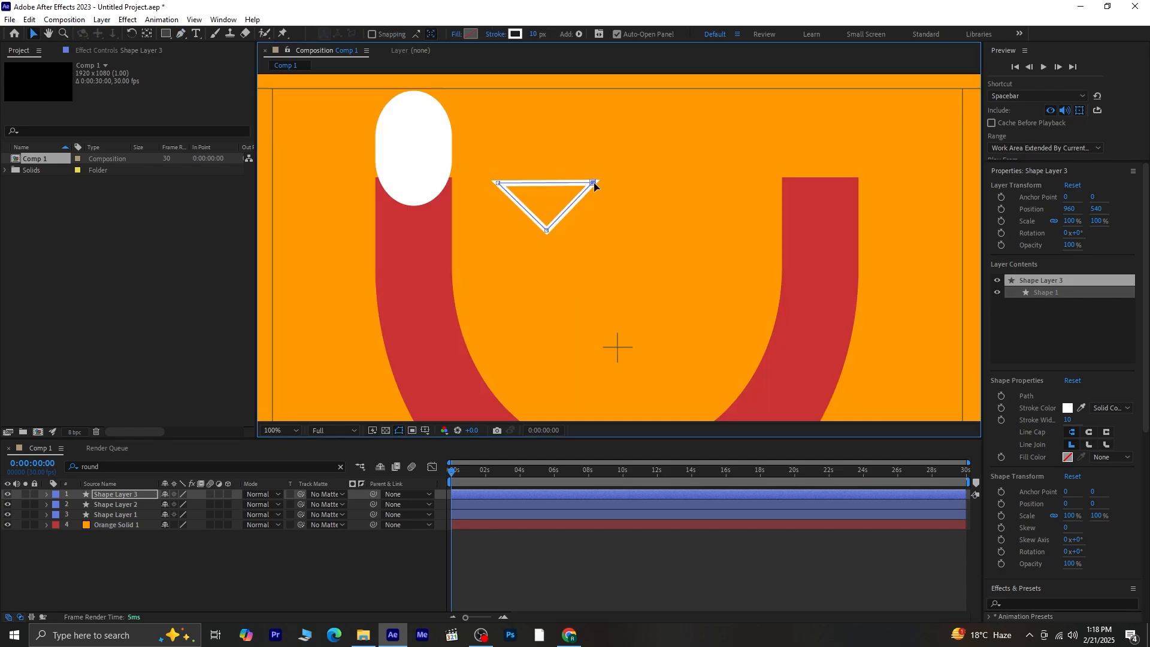
drag(184, 34, 228, 74)
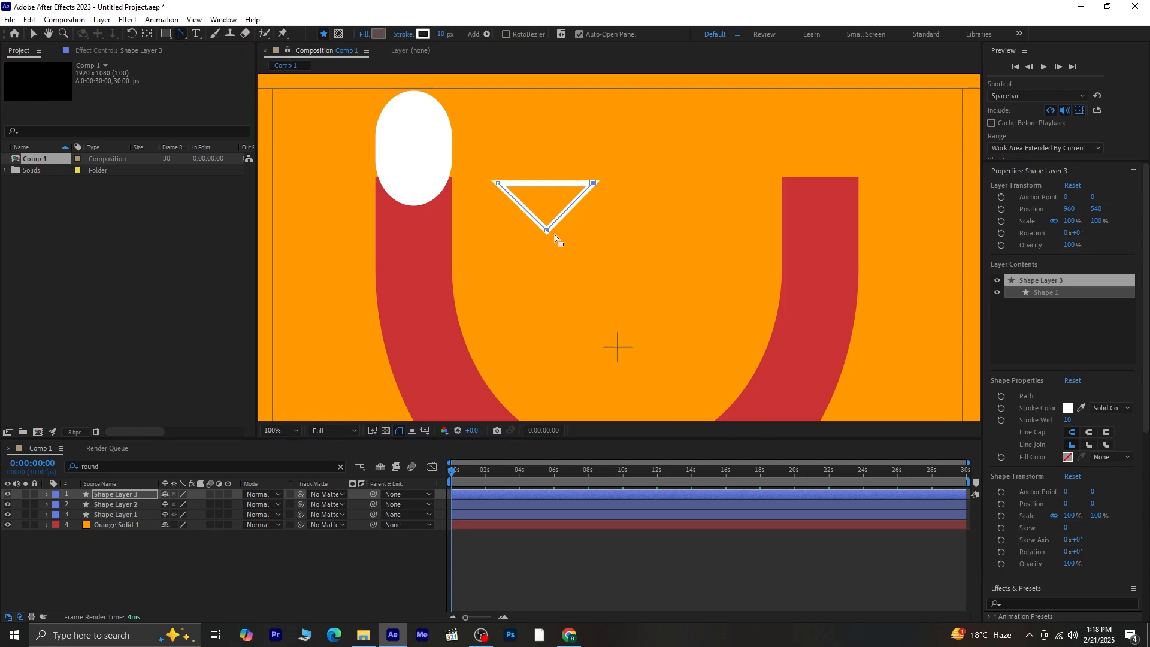
drag(547, 230, 592, 233)
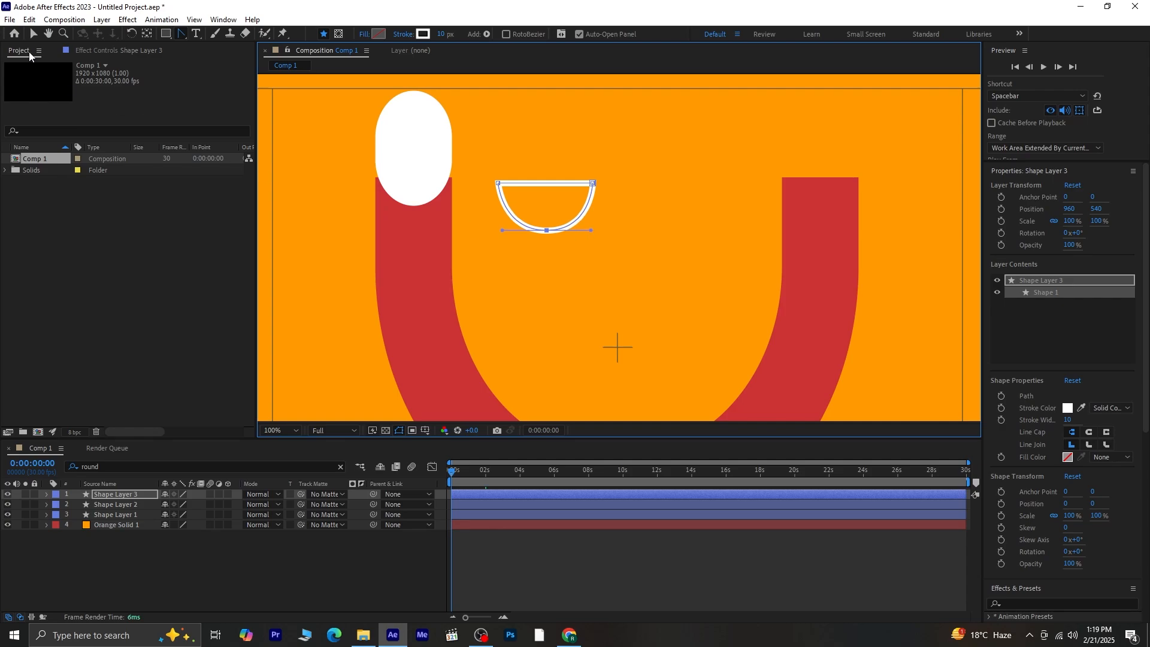
click(33, 33)
click(296, 557)
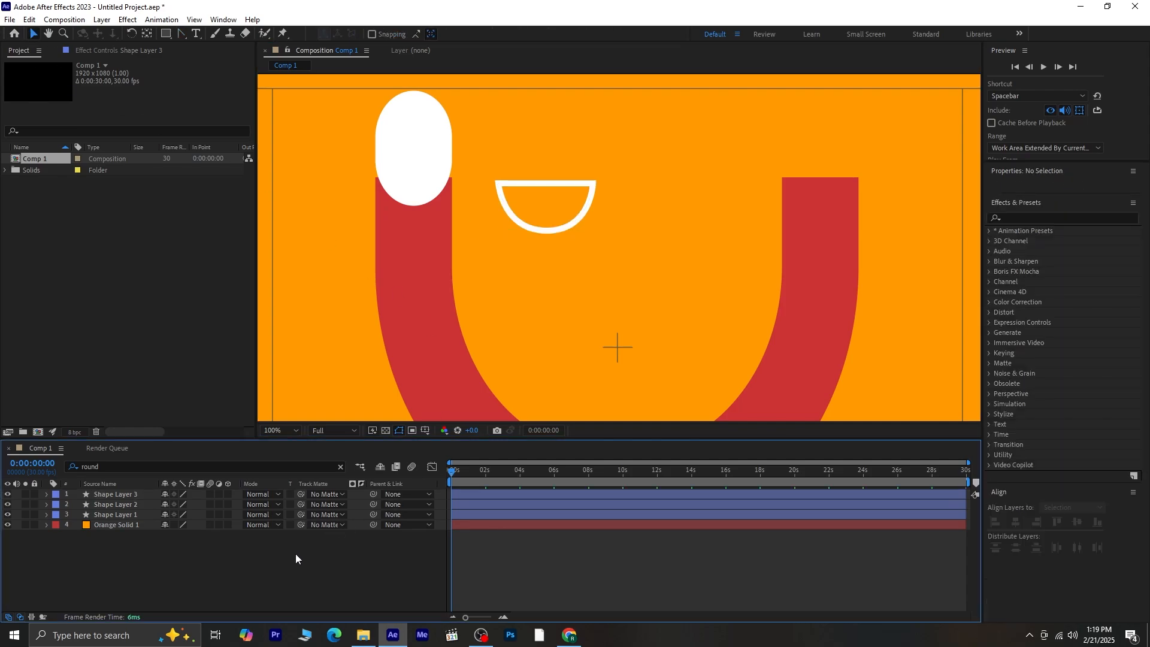
- Draw a small ellipse inside the bowl with black fill and no stroke
drag(167, 32, 217, 61)
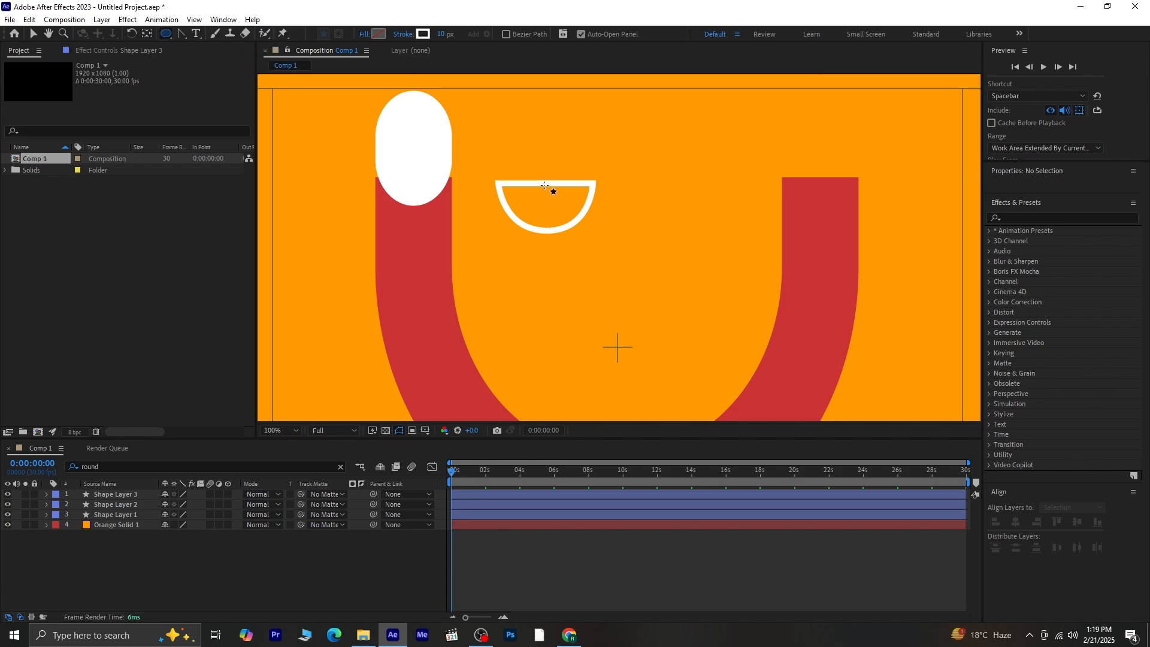
drag(544, 186, 573, 224)
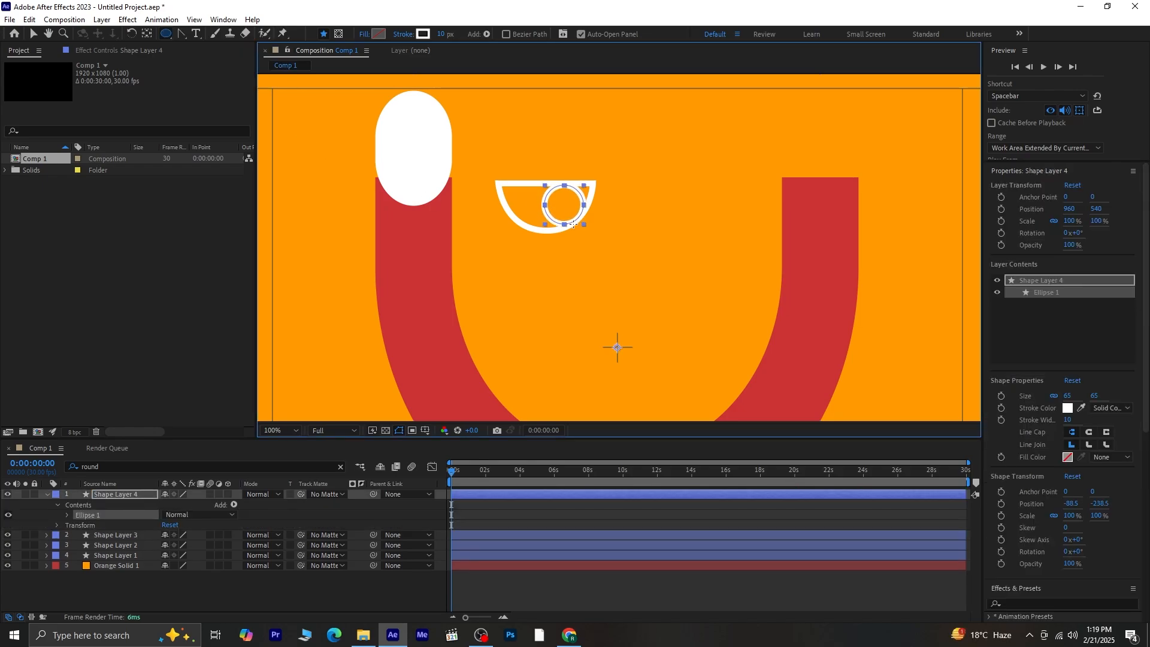
click(377, 33)
drag(282, 327, 363, 398)
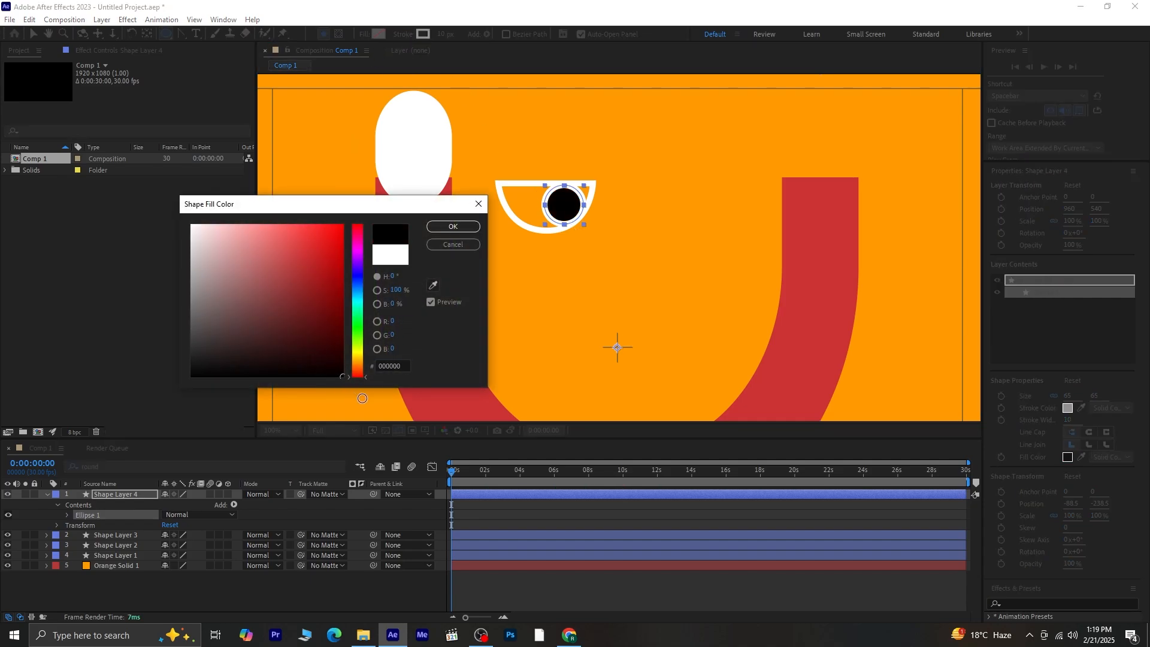
click(453, 227)
click(402, 37)
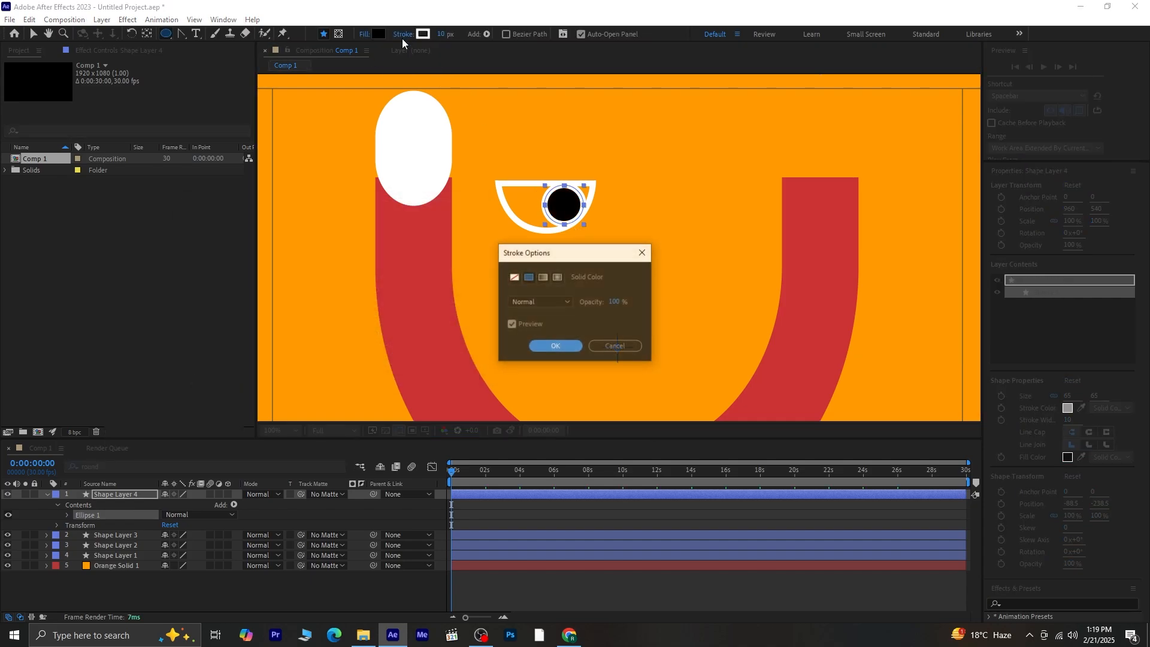
click(514, 277)
click(545, 347)
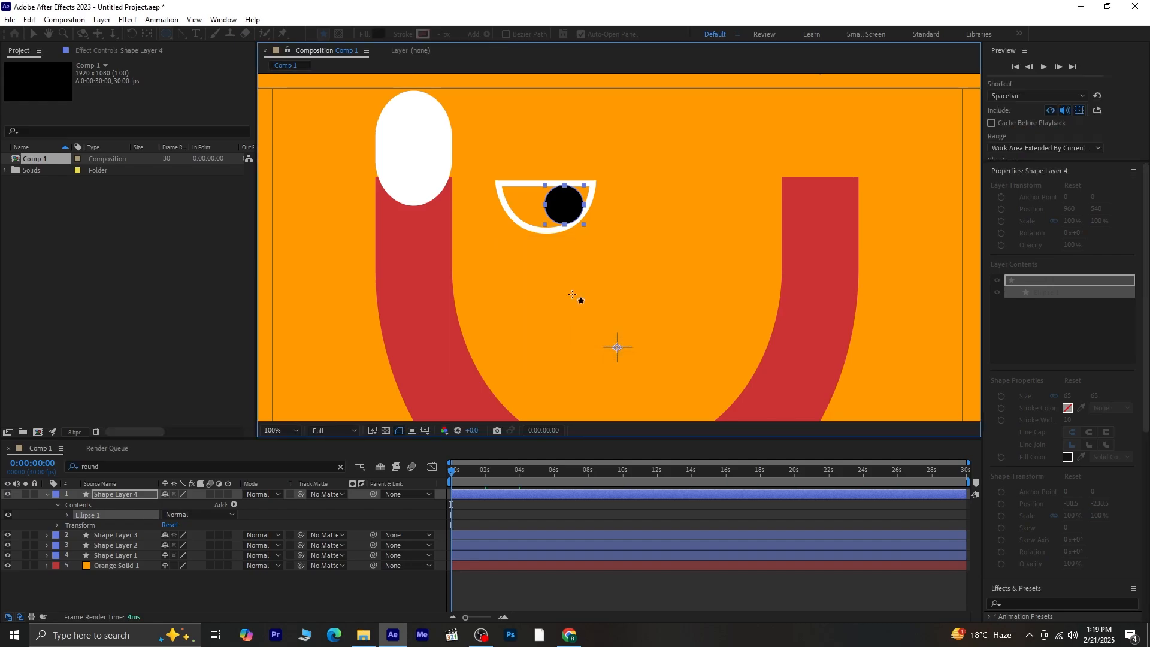
- Set Shape Layer 3's bowl fill to white, then select the black circle layer
click(47, 494)
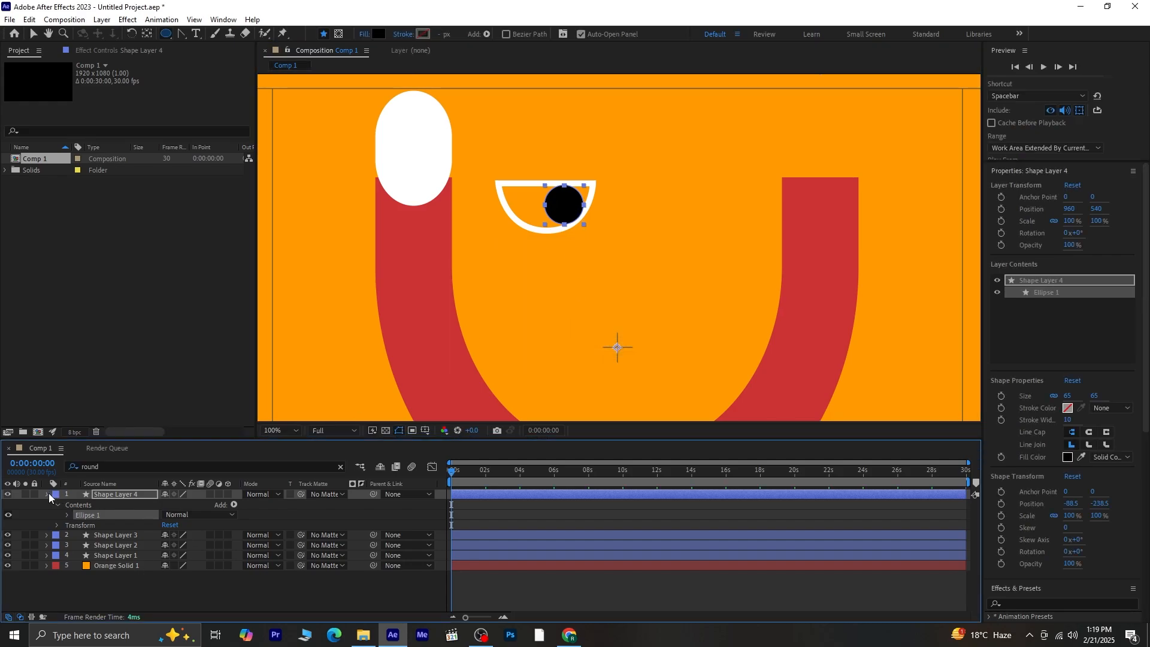
click(34, 34)
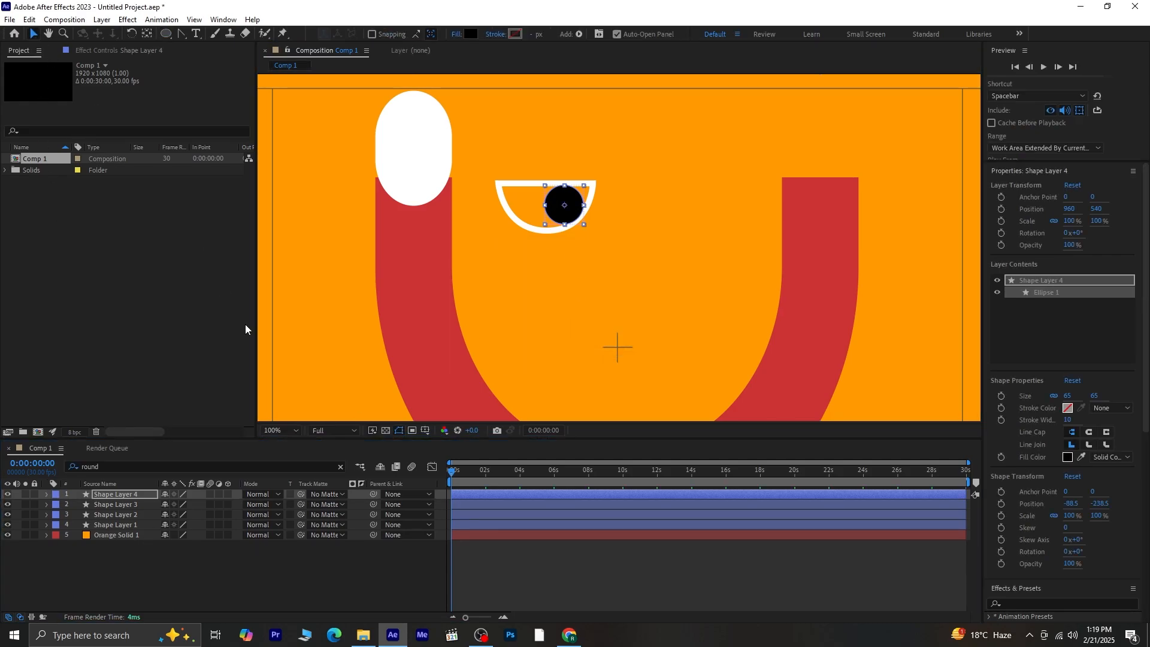
click(270, 556)
click(129, 506)
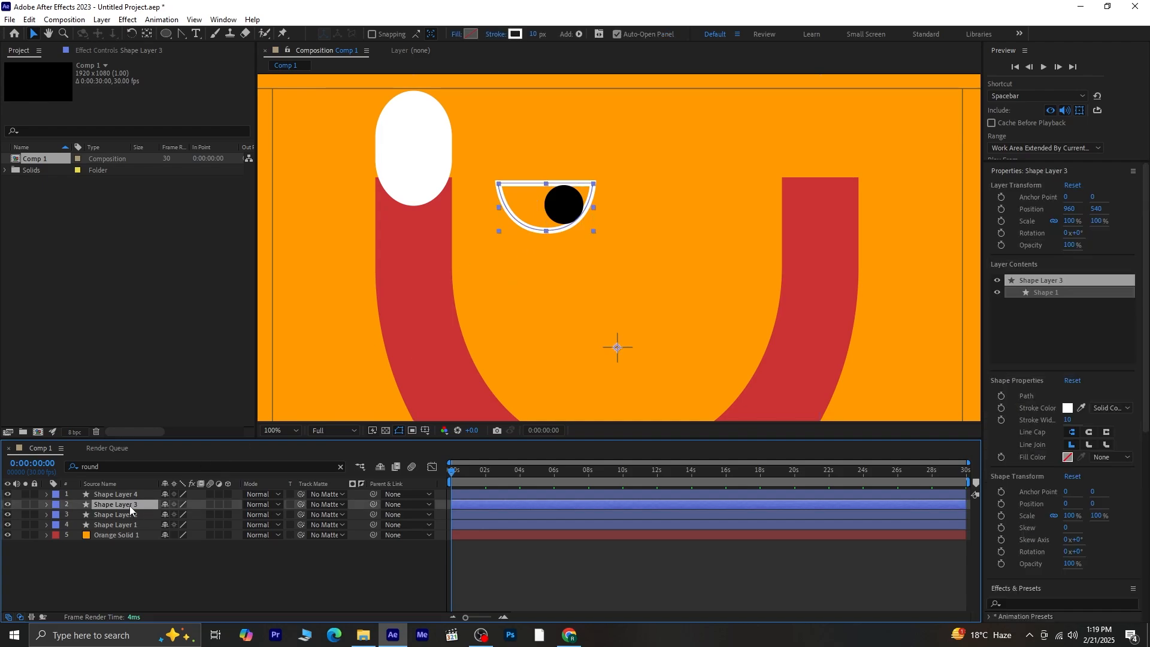
click(471, 34)
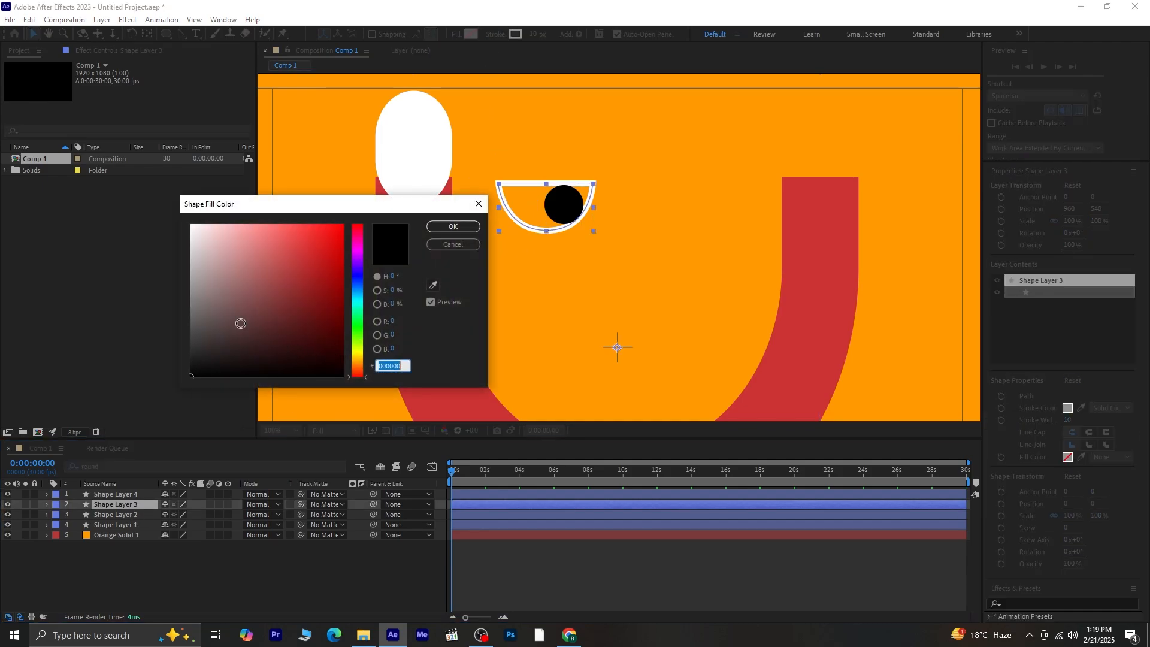
click(454, 226)
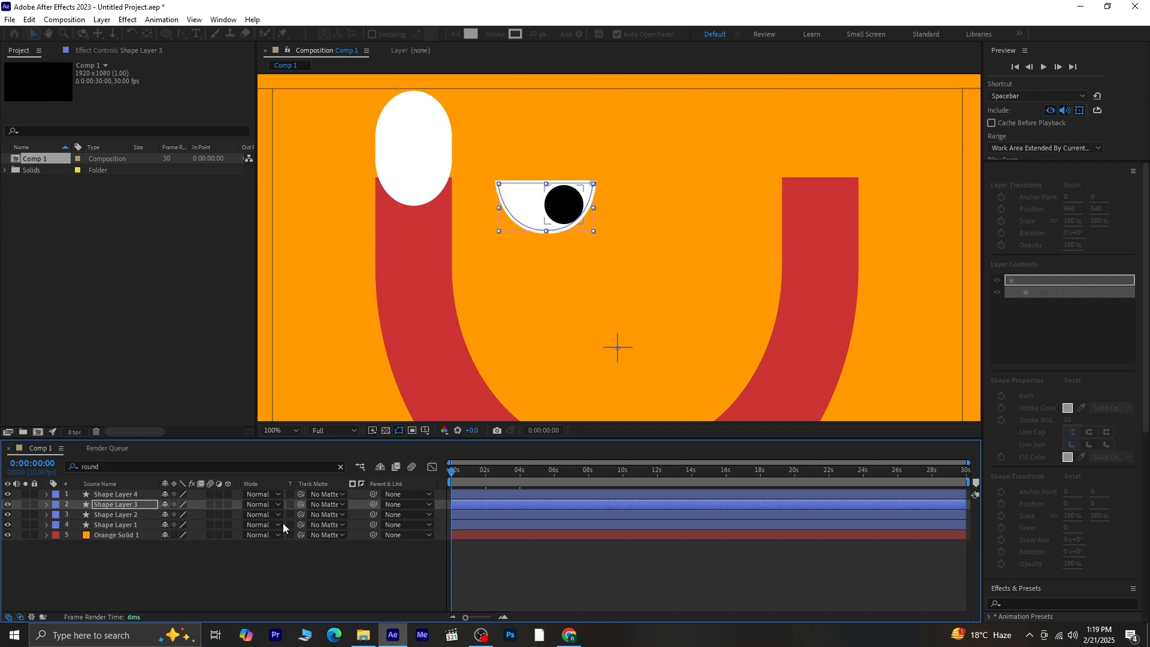
click(200, 568)
click(119, 494)
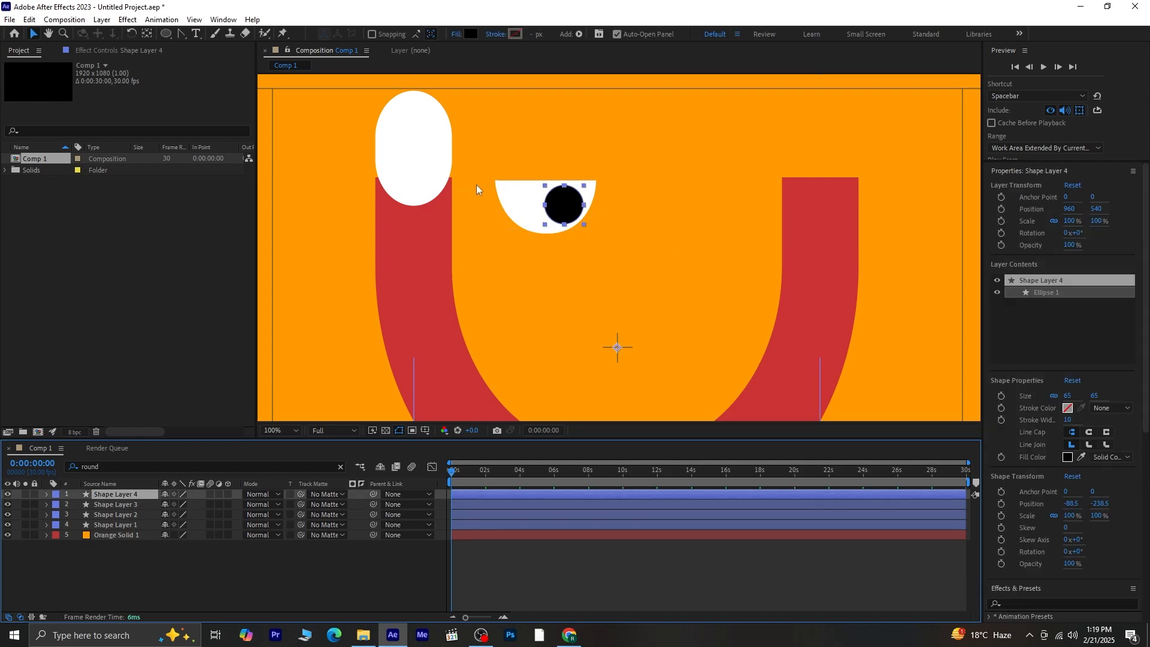
- Set a Position keyframe at 0 s with the pupil on the eye's left side
drag(572, 200, 594, 193)
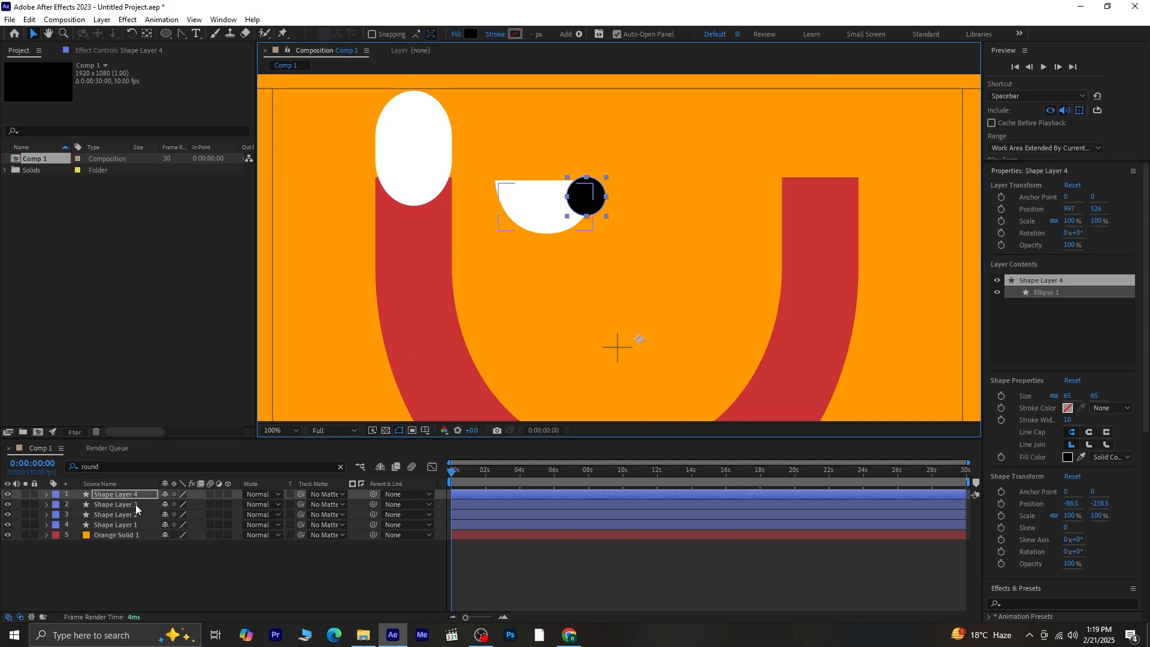
key(p)
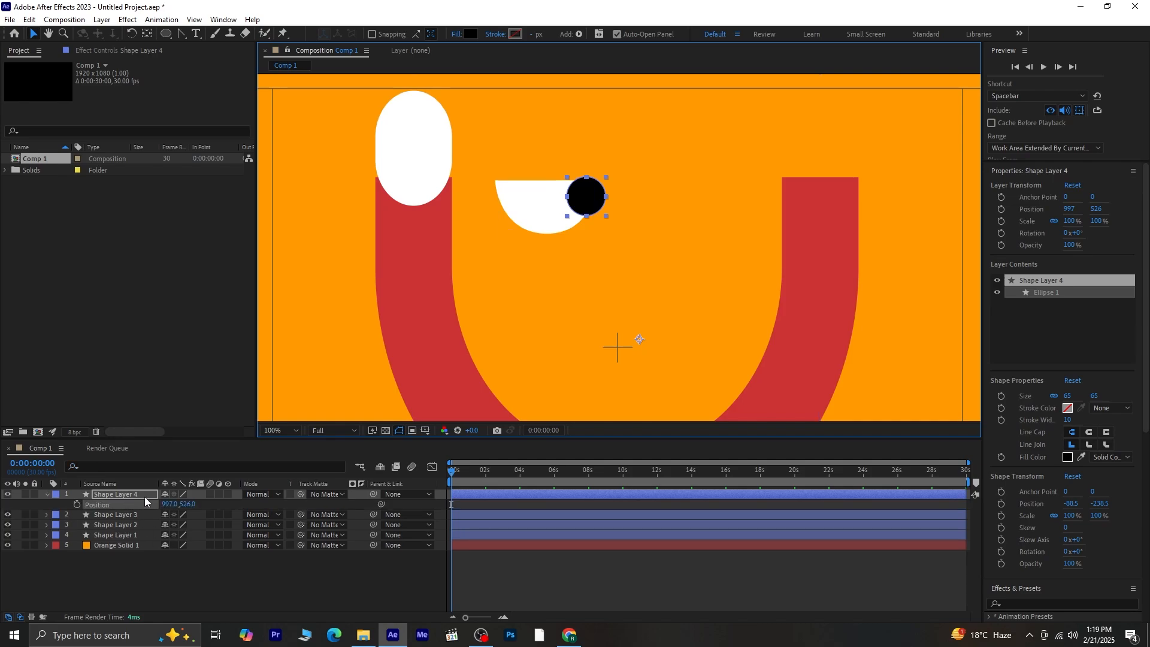
click(77, 504)
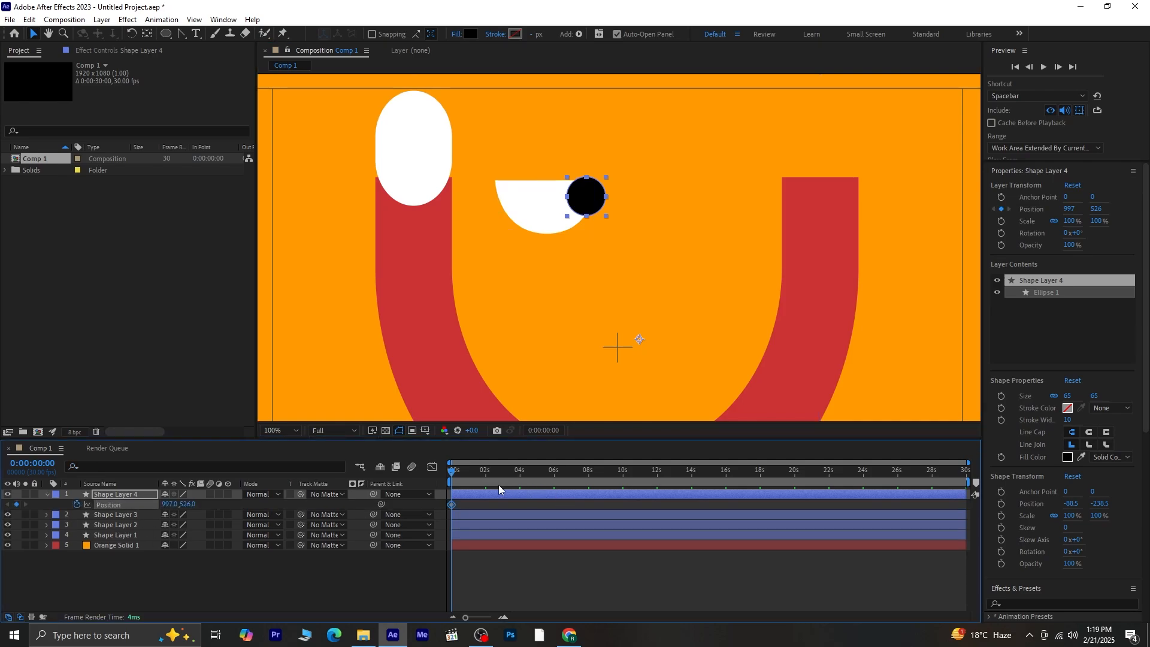
drag(590, 187, 513, 198)
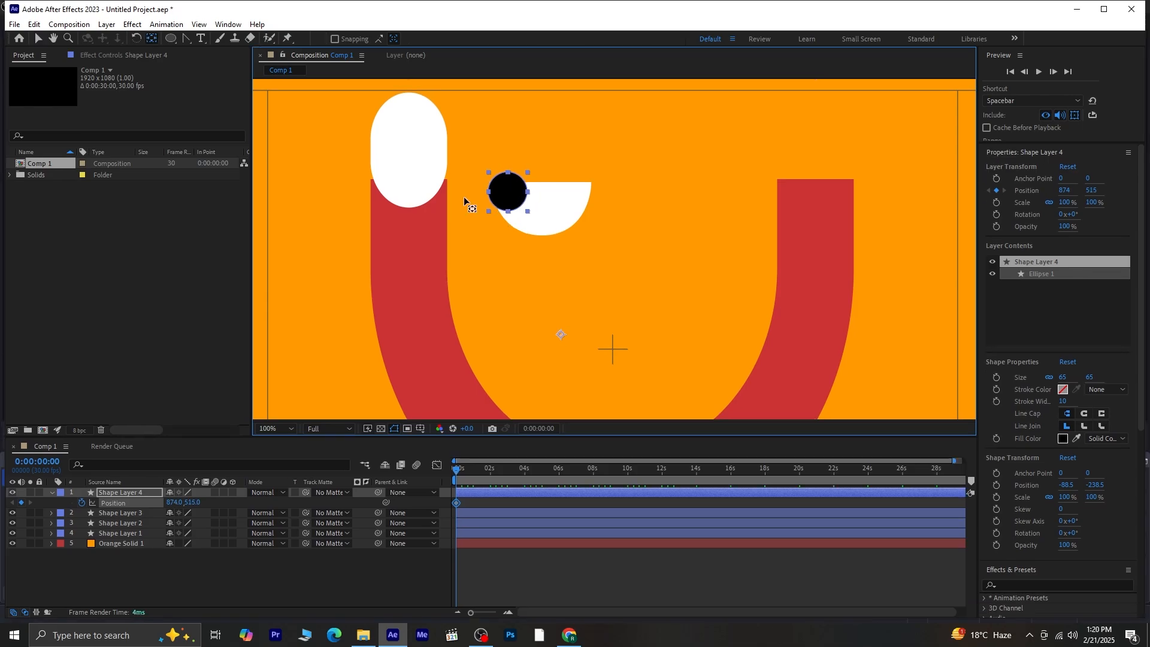
double_click(151, 40)
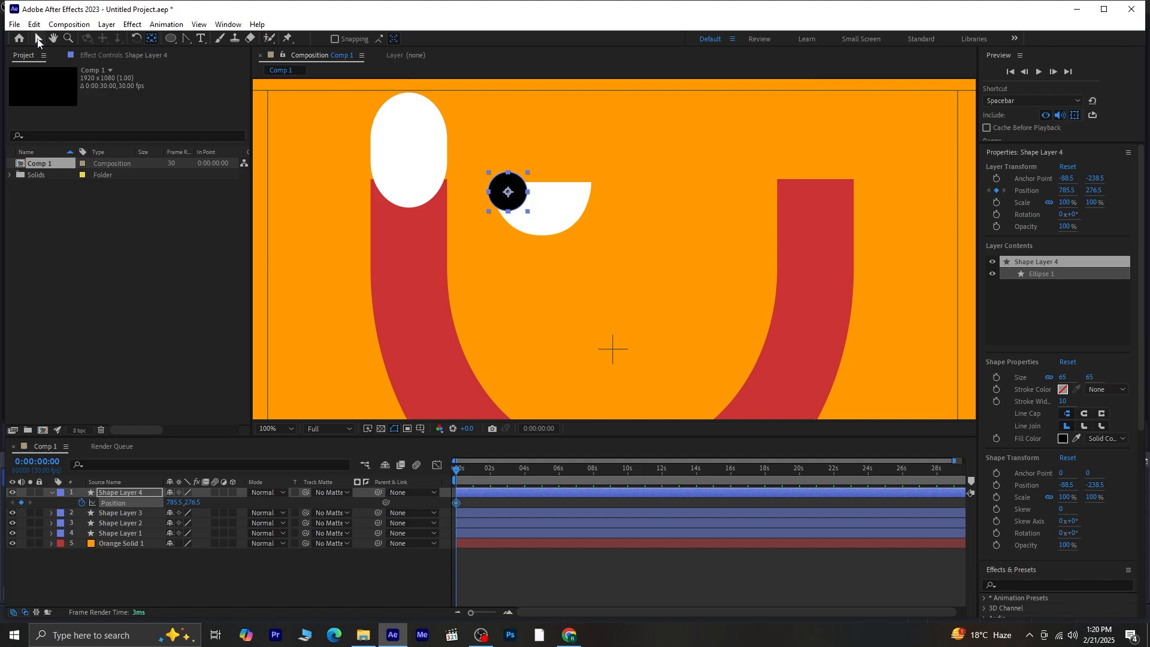
click(38, 38)
- Keyframe the pupil right at 1 s and back left at 2 s, then select all three keyframes
key(space)
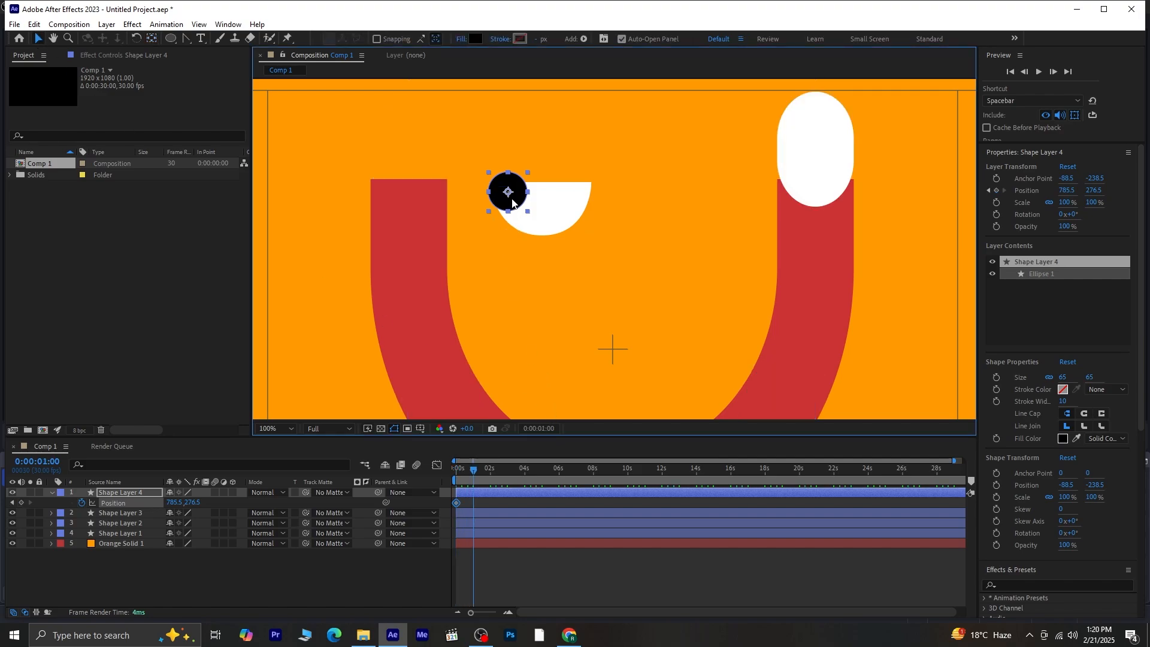
drag(512, 201, 582, 202)
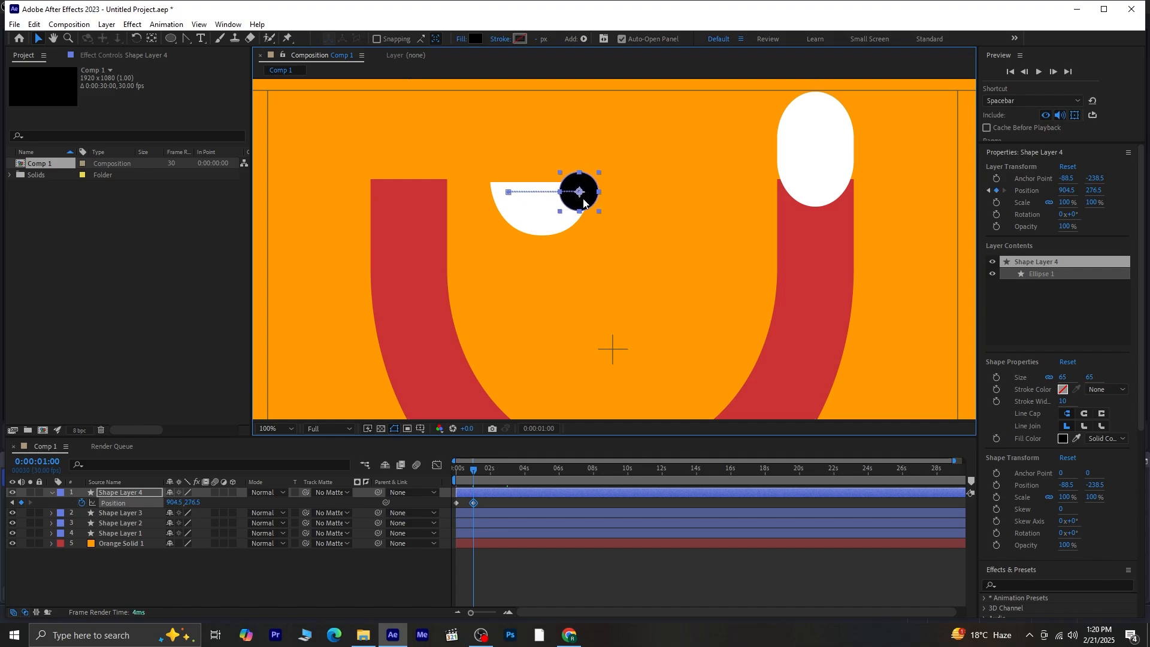
key(space)
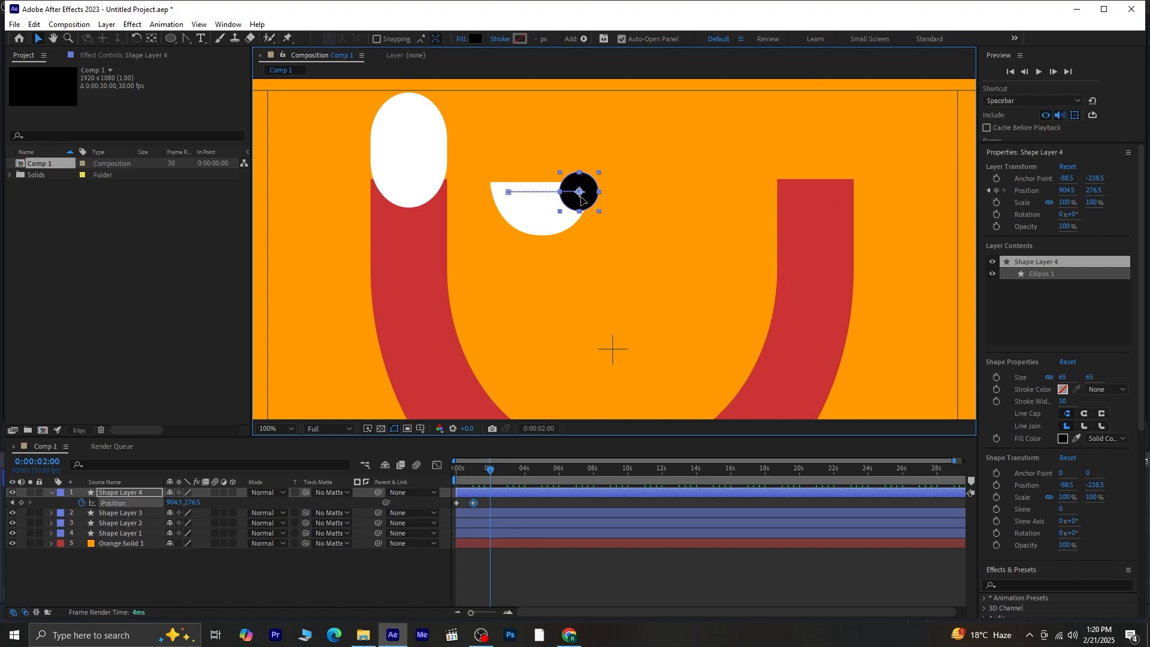
drag(585, 200, 512, 201)
drag(510, 501, 450, 508)
- Set the Position keyframes' temporal and spatial interpolation to Continuous Bezier
right_click(489, 505)
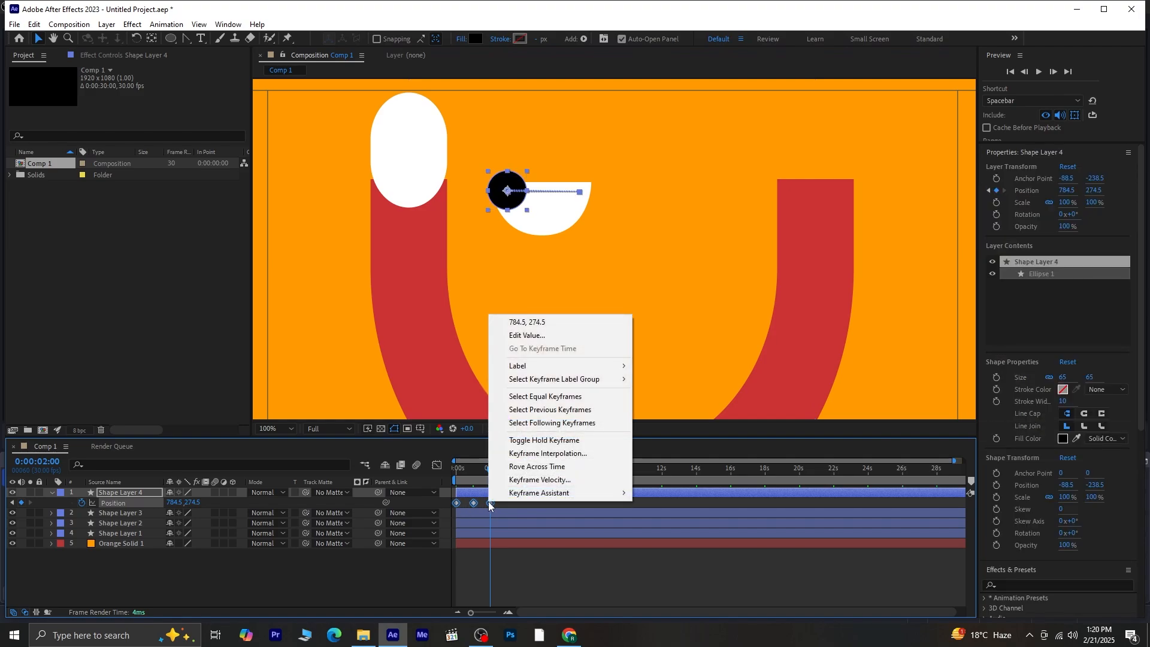
click(560, 450)
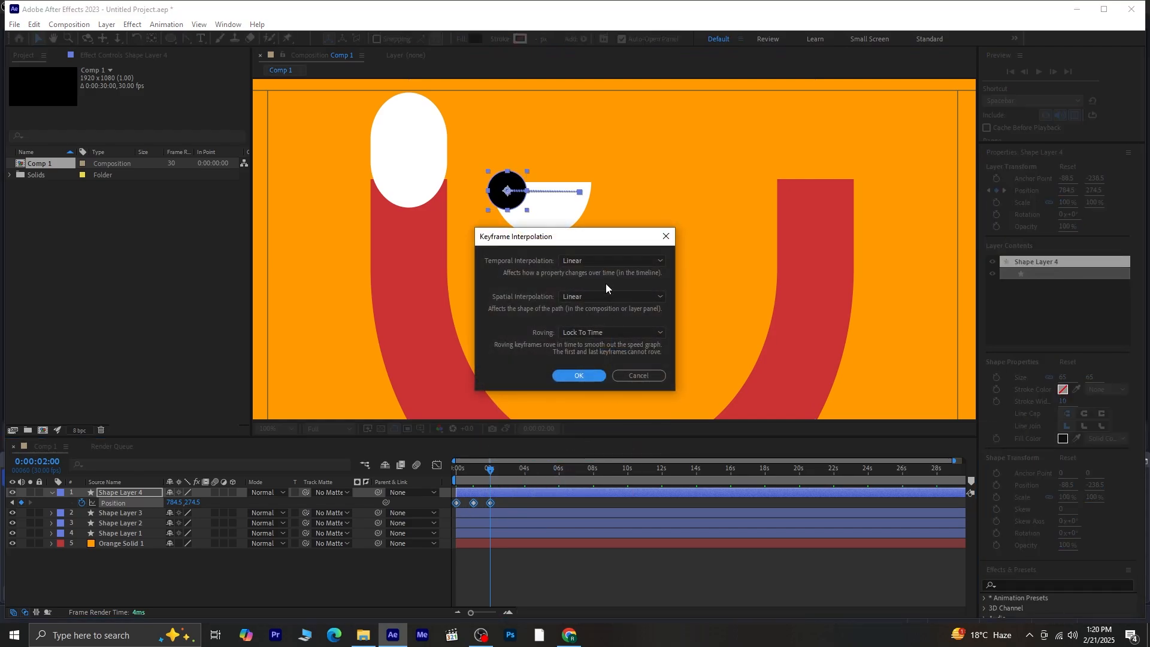
click(601, 260)
click(606, 311)
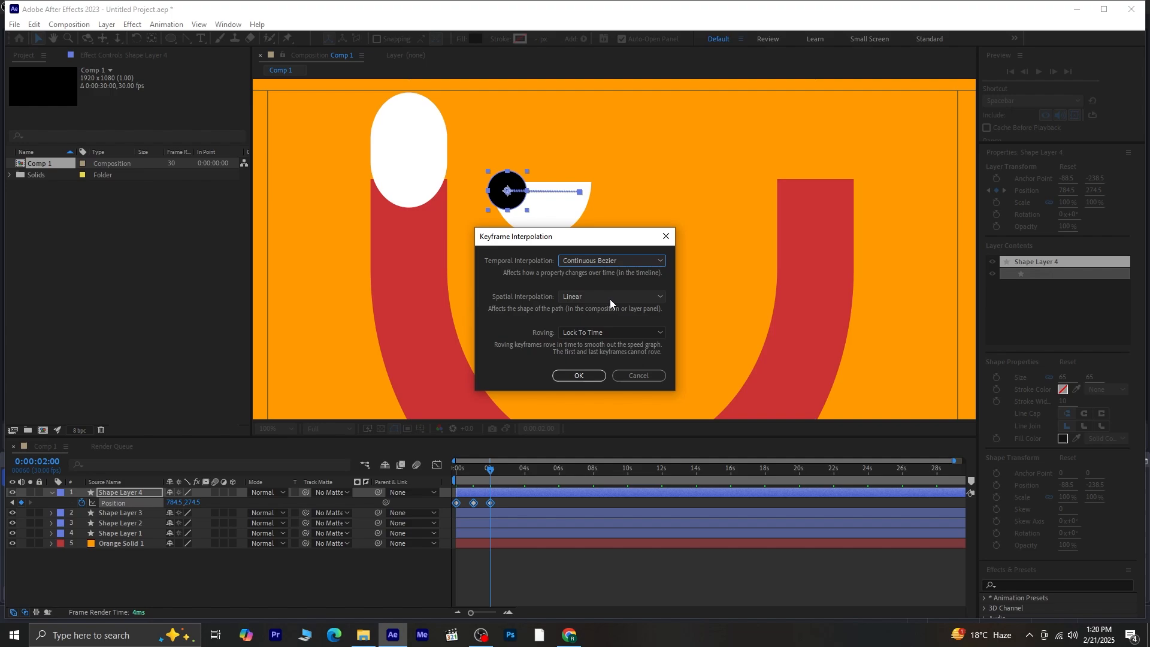
click(610, 297)
click(611, 352)
click(591, 377)
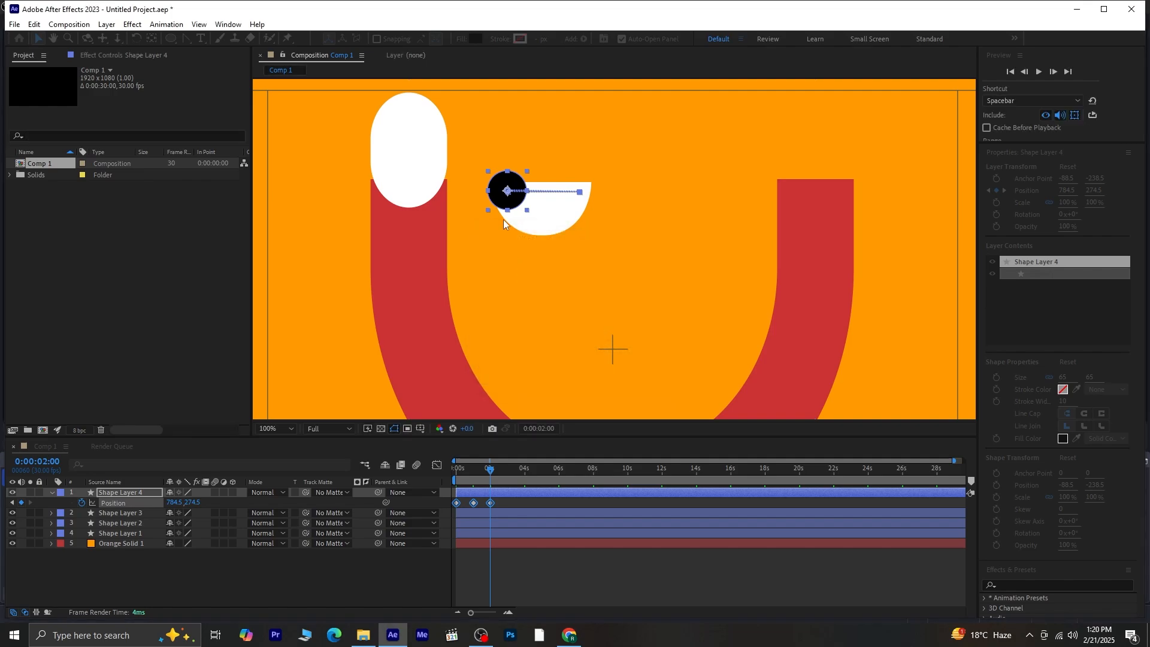
- Drag the 1 s and 2 s keyframe handles downward to arc the pupil's path, then preview
scroll(611, 347, up, 1)
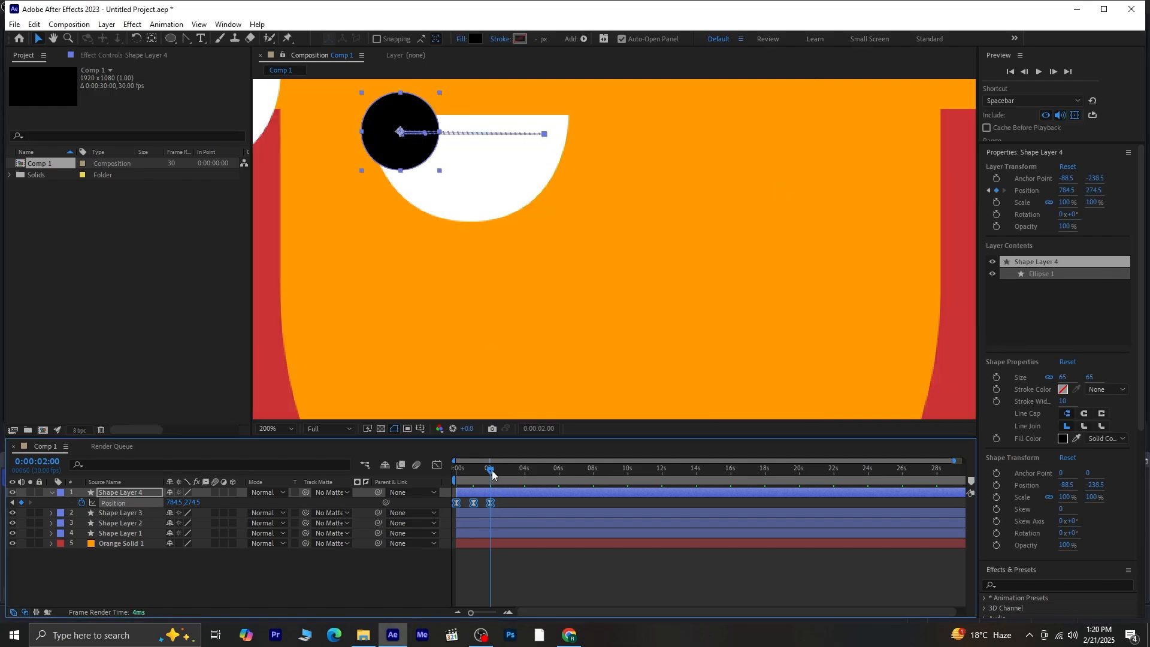
drag(492, 475, 444, 480)
click(487, 567)
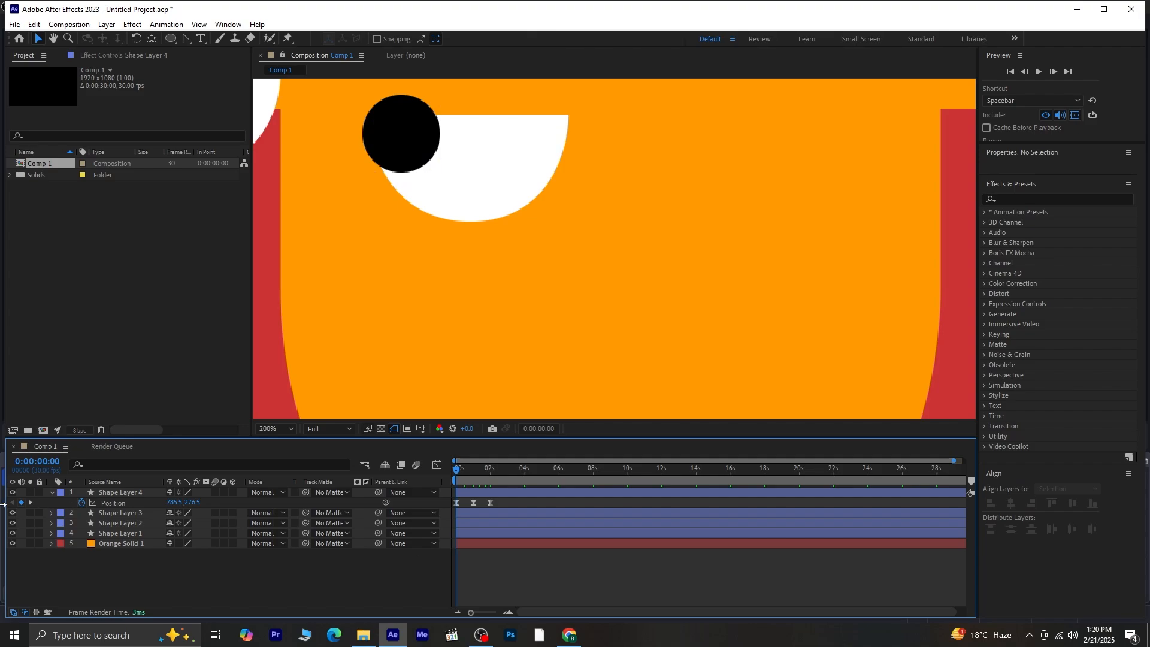
click(30, 502)
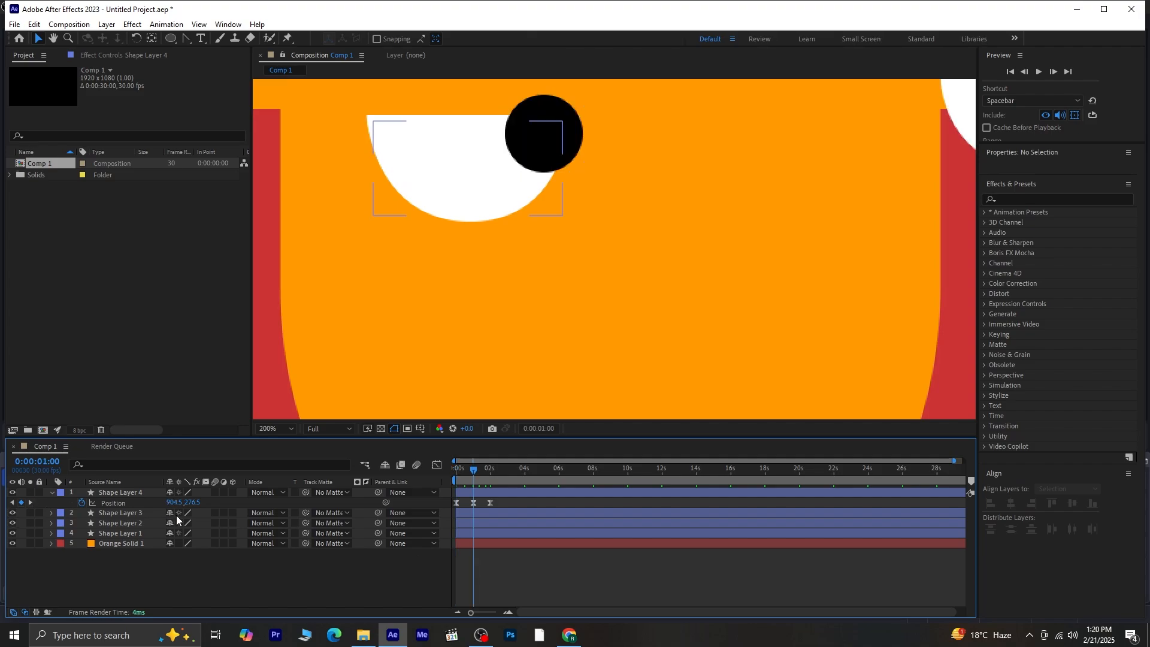
click(519, 141)
click(474, 504)
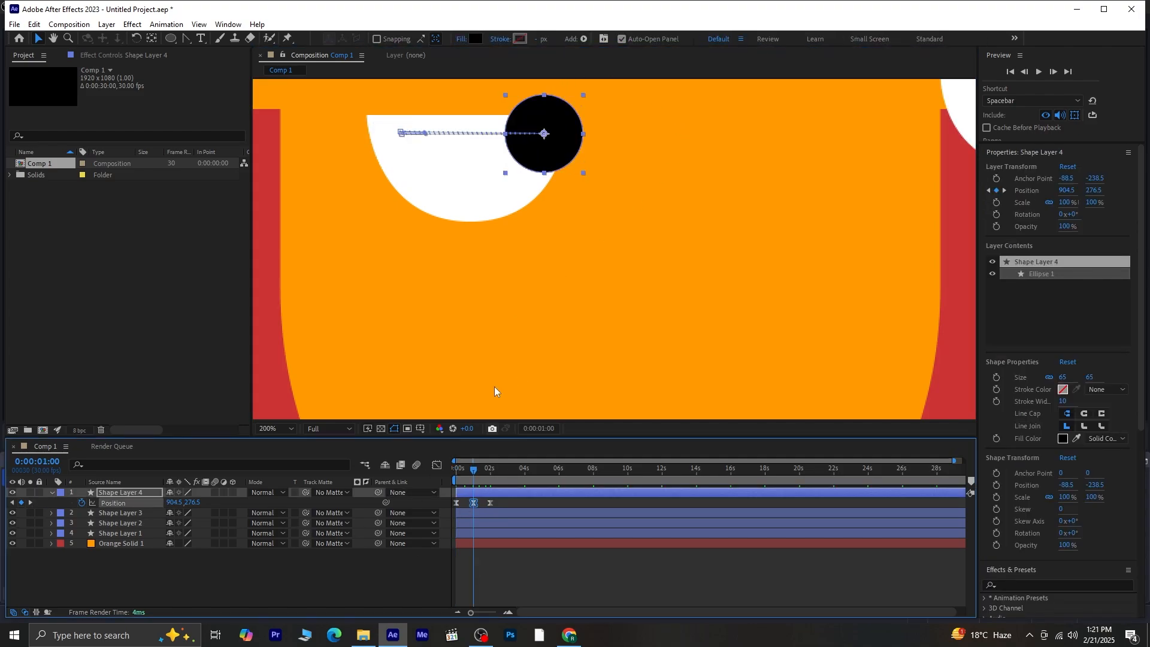
drag(426, 136, 470, 262)
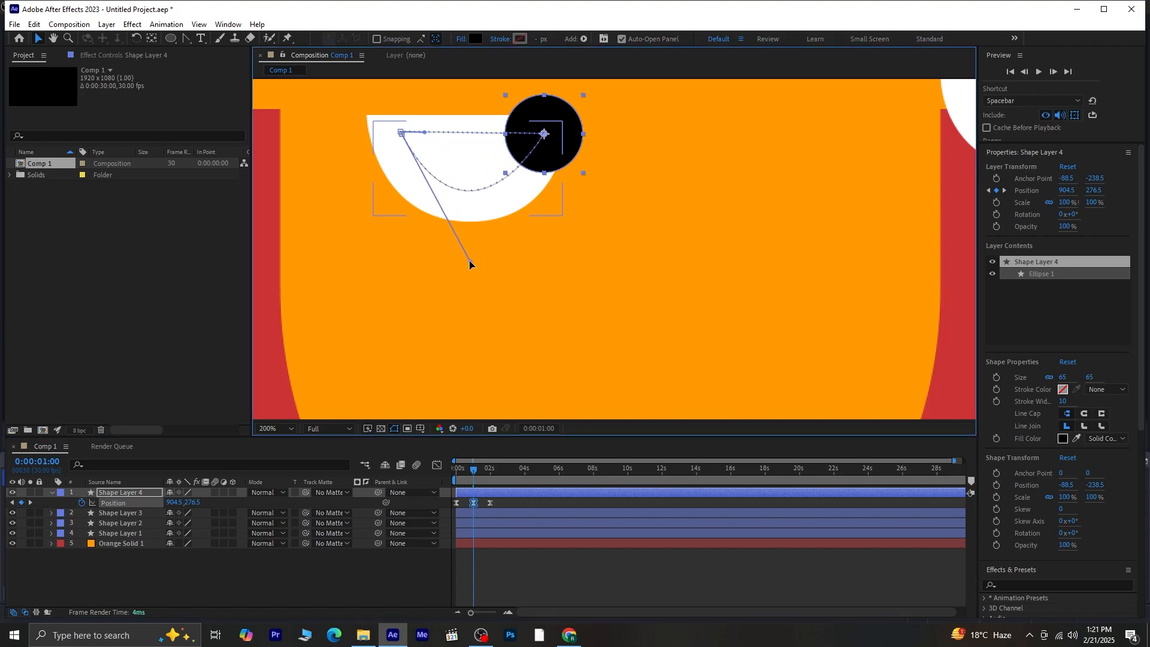
click(33, 502)
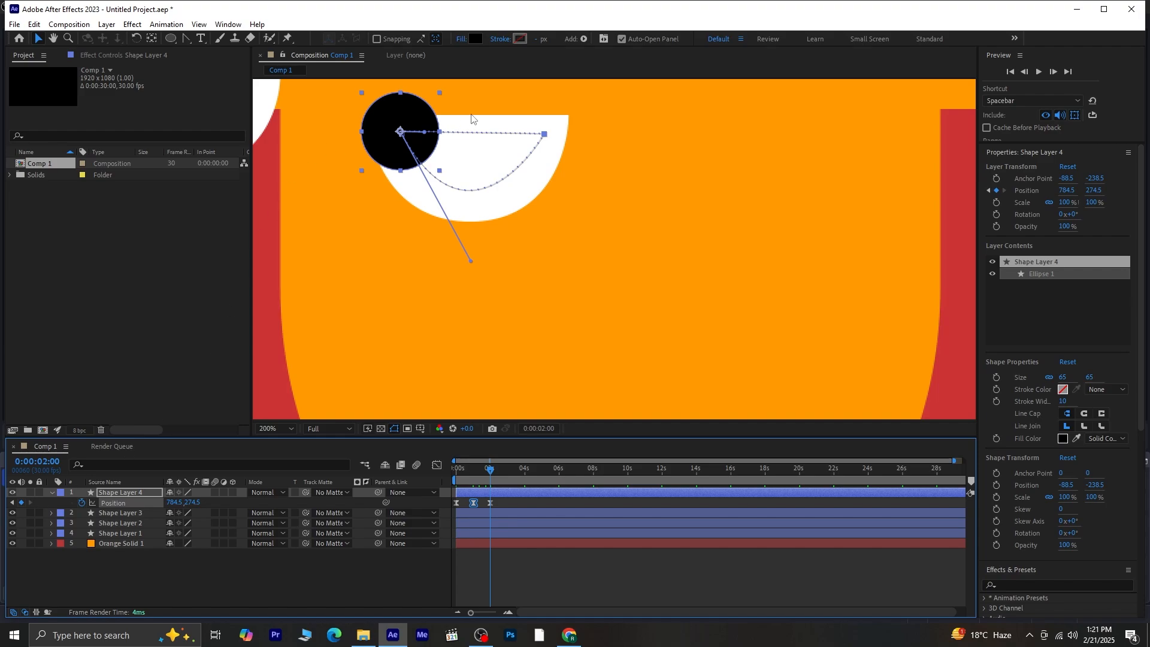
drag(424, 132, 471, 264)
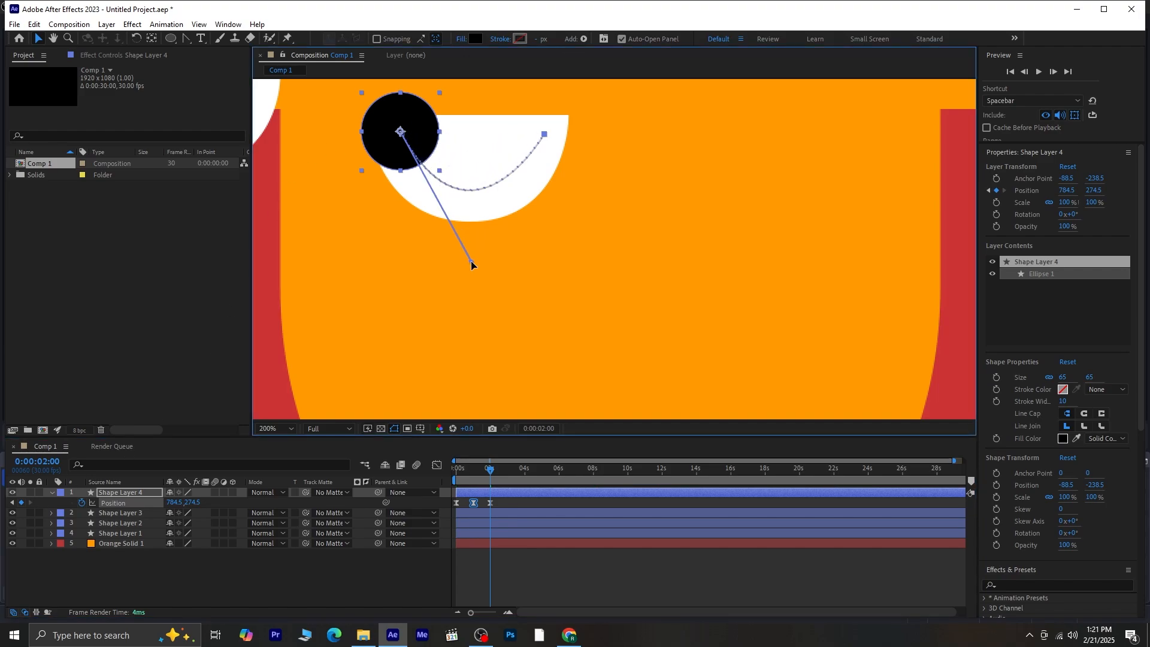
drag(489, 469, 409, 487)
key(space)
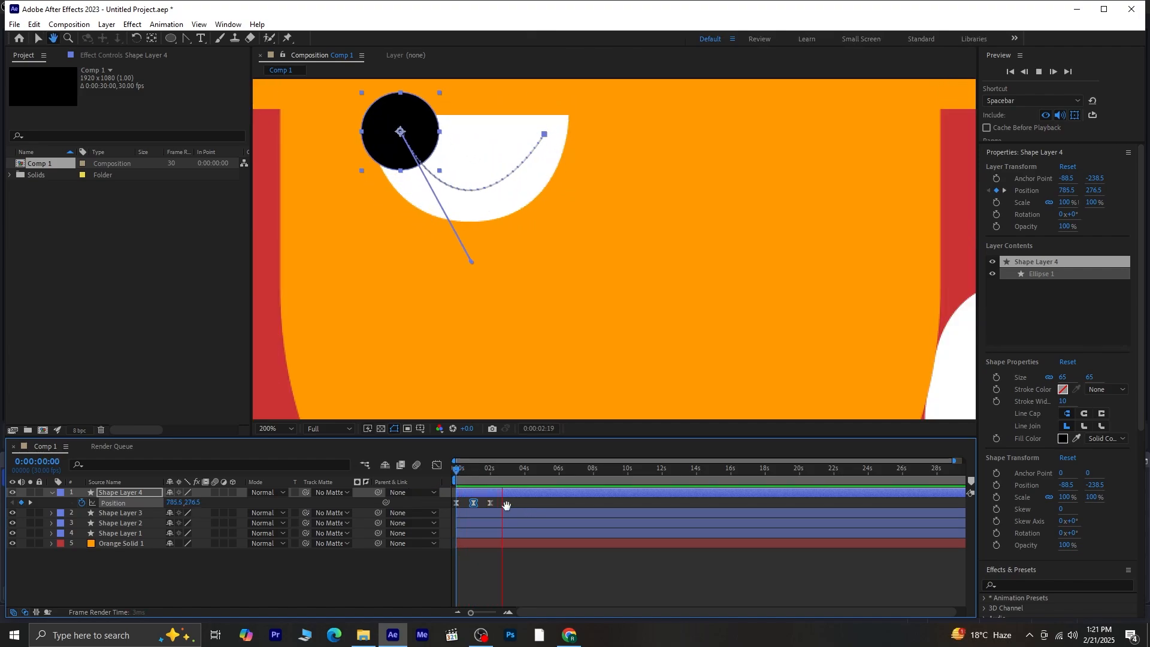
key(space)
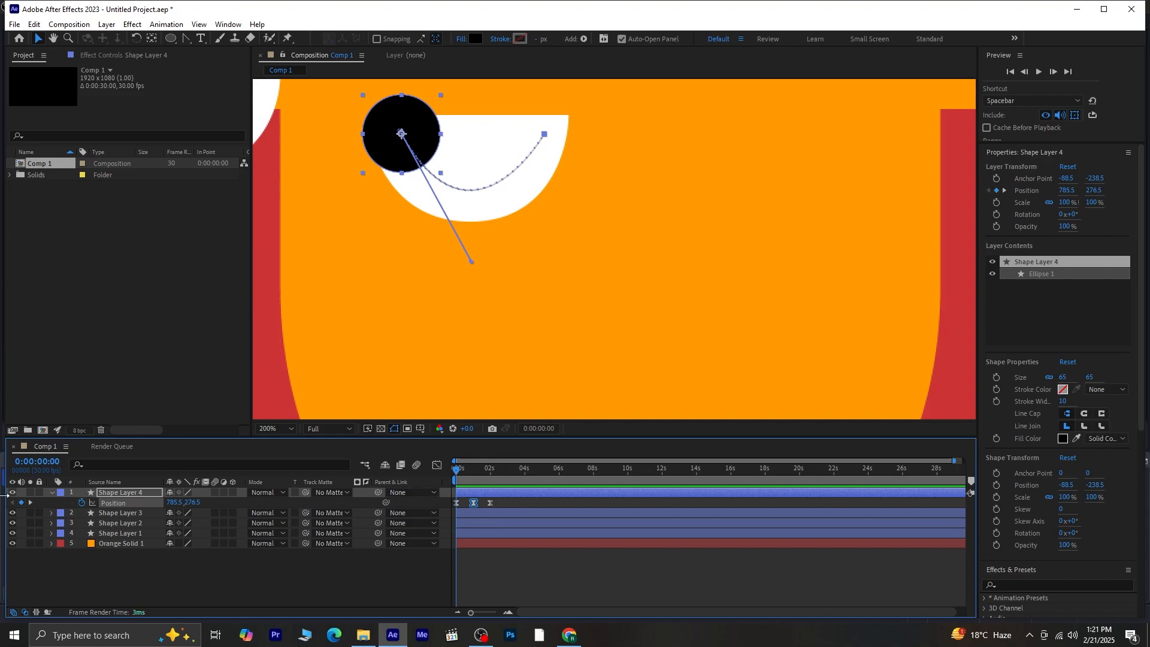
- Add a loopOut() expression to Shape Layer 4's Position and play the looping pupil
alt+click(82, 503)
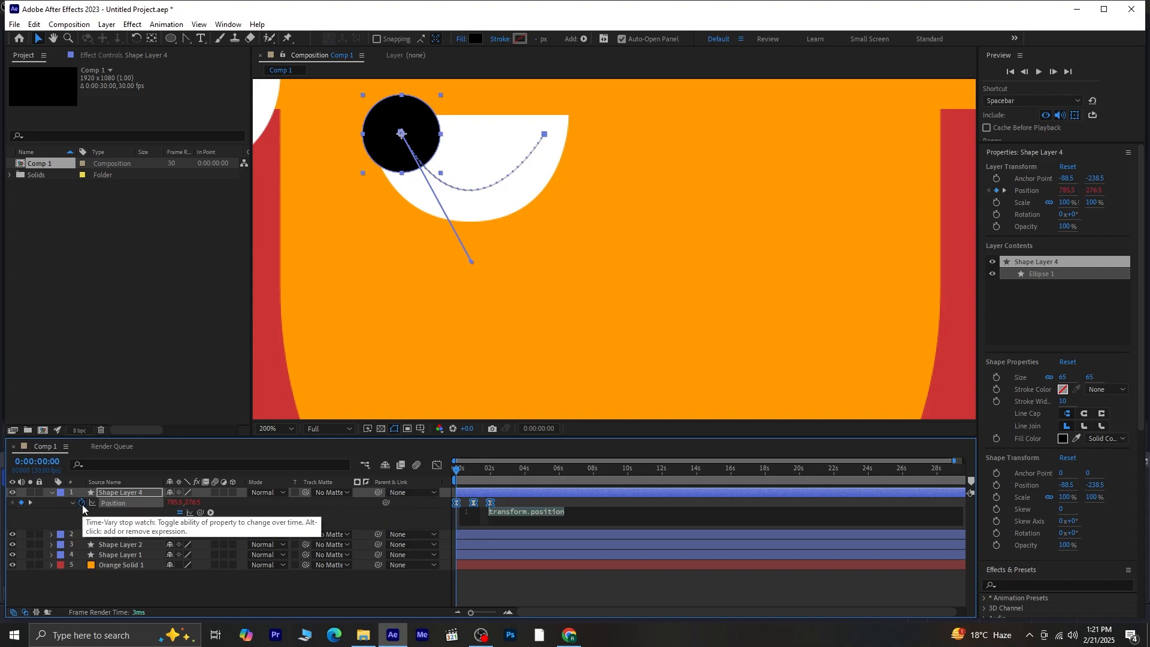
text(loo)
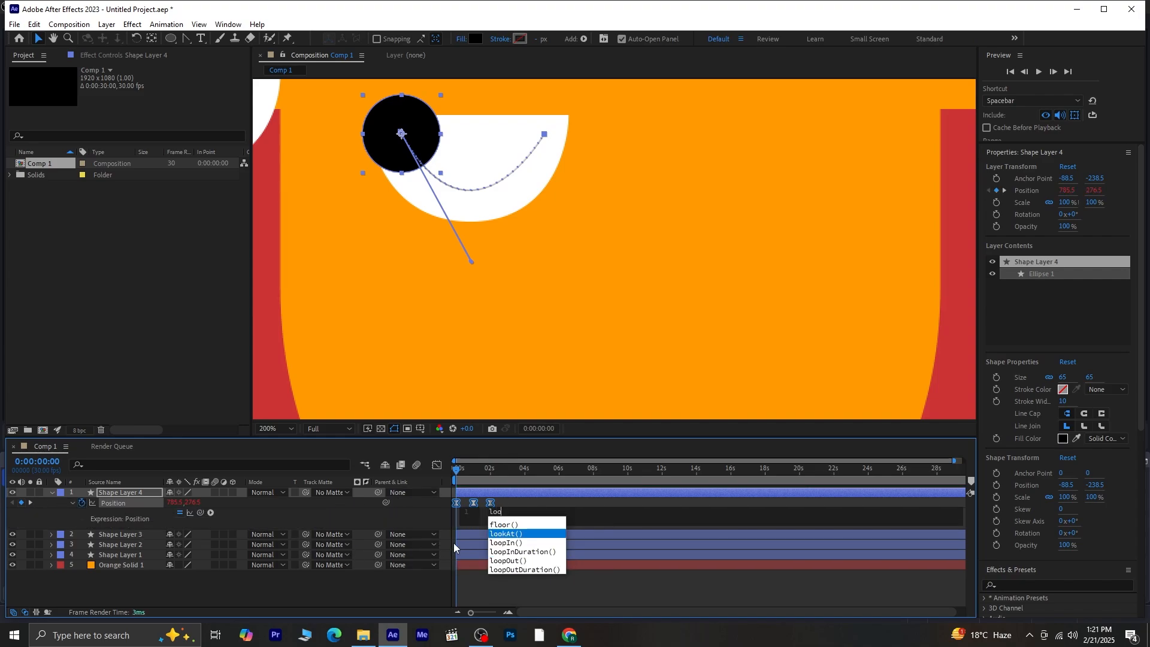
click(530, 561)
click(520, 591)
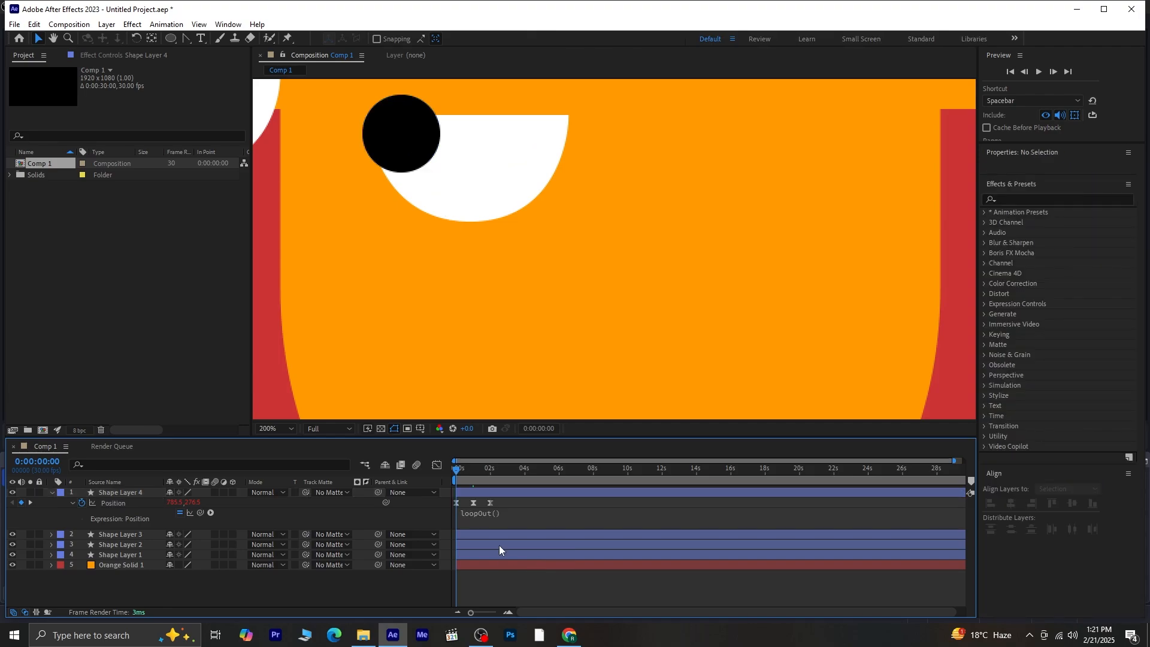
key(space)
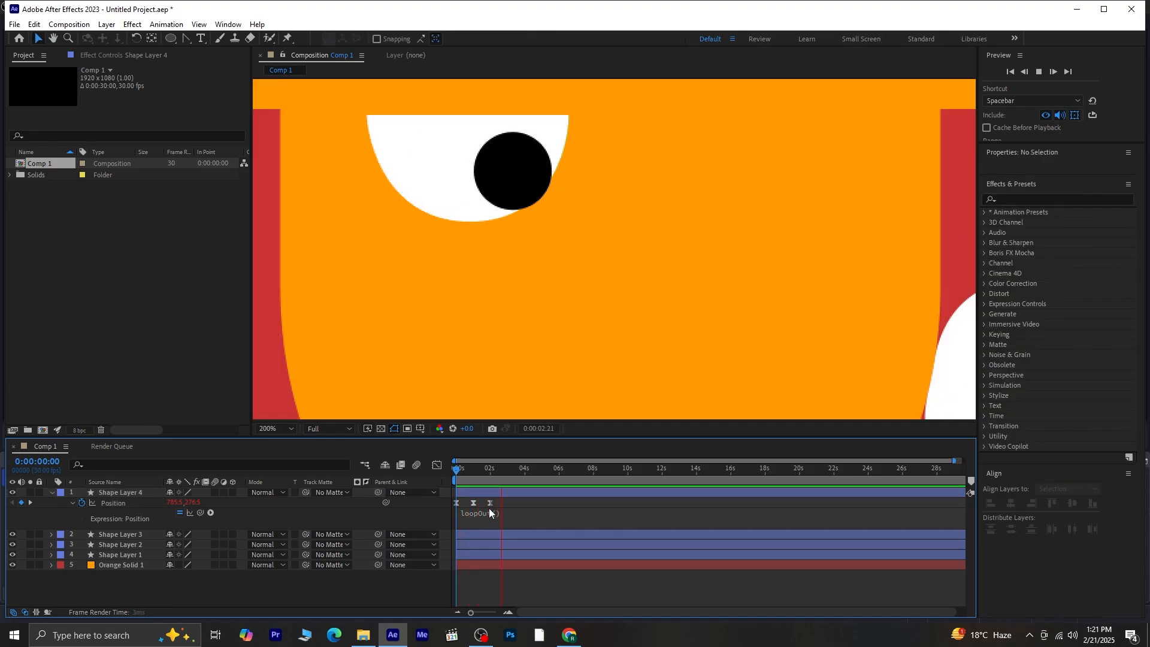
- Rename Shape Layer 3 to 'white' and Shape Layer 4 to 'eye ball'
key(space)
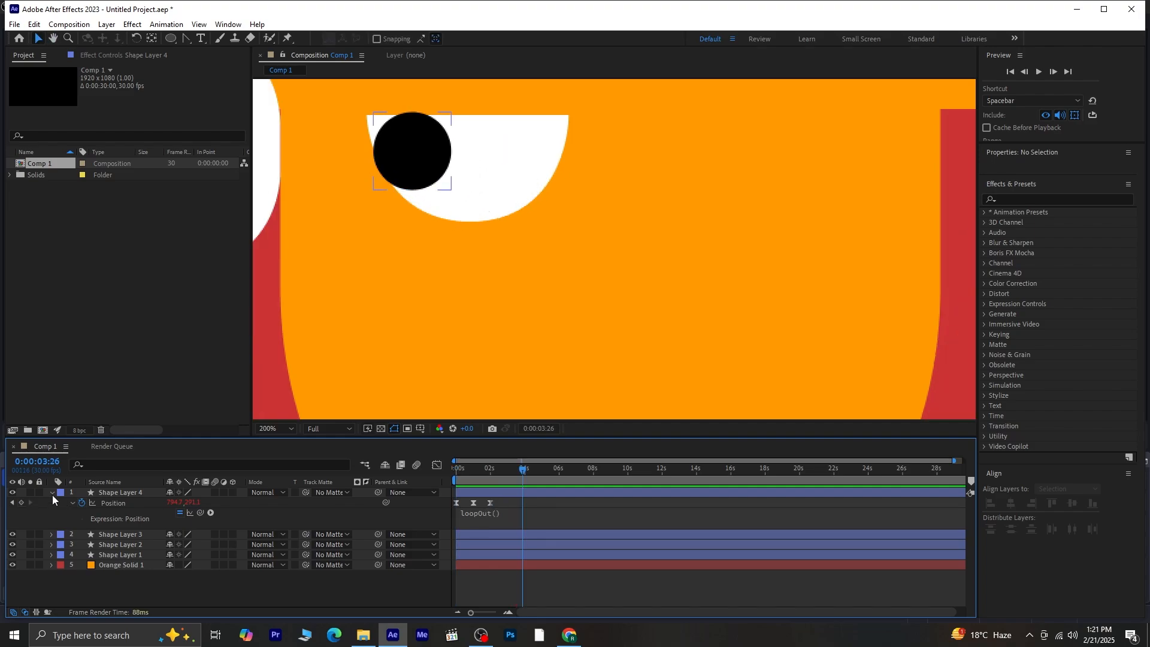
click(51, 492)
drag(512, 466, 447, 476)
click(139, 503)
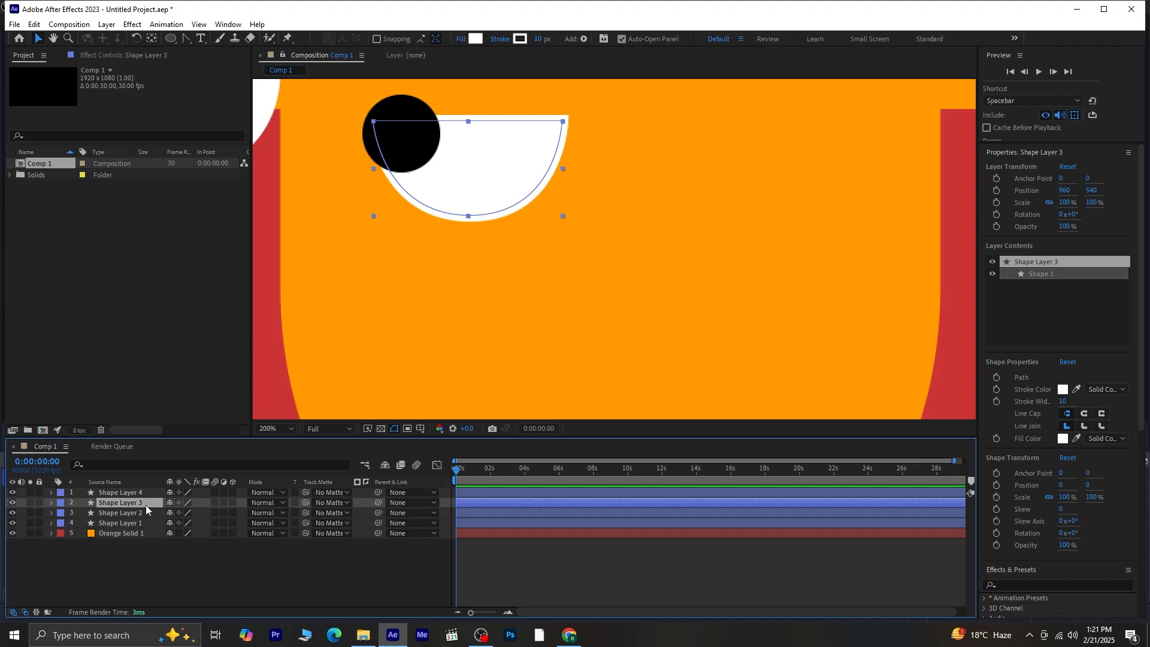
right_click(141, 504)
click(175, 470)
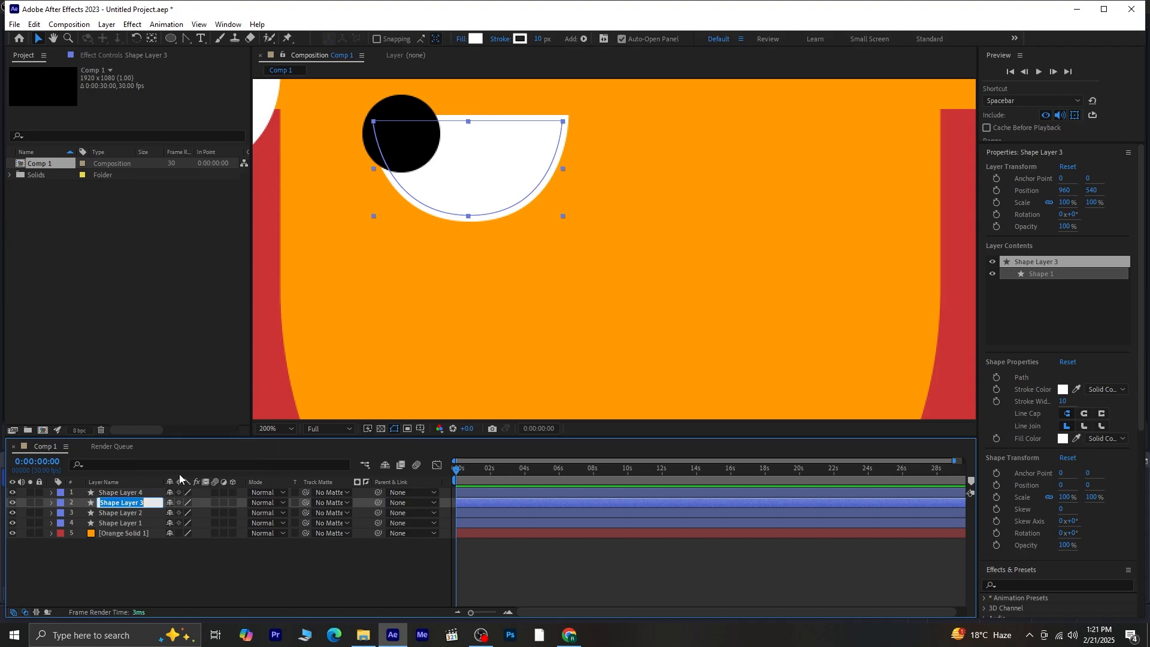
text(white)
key(Return)
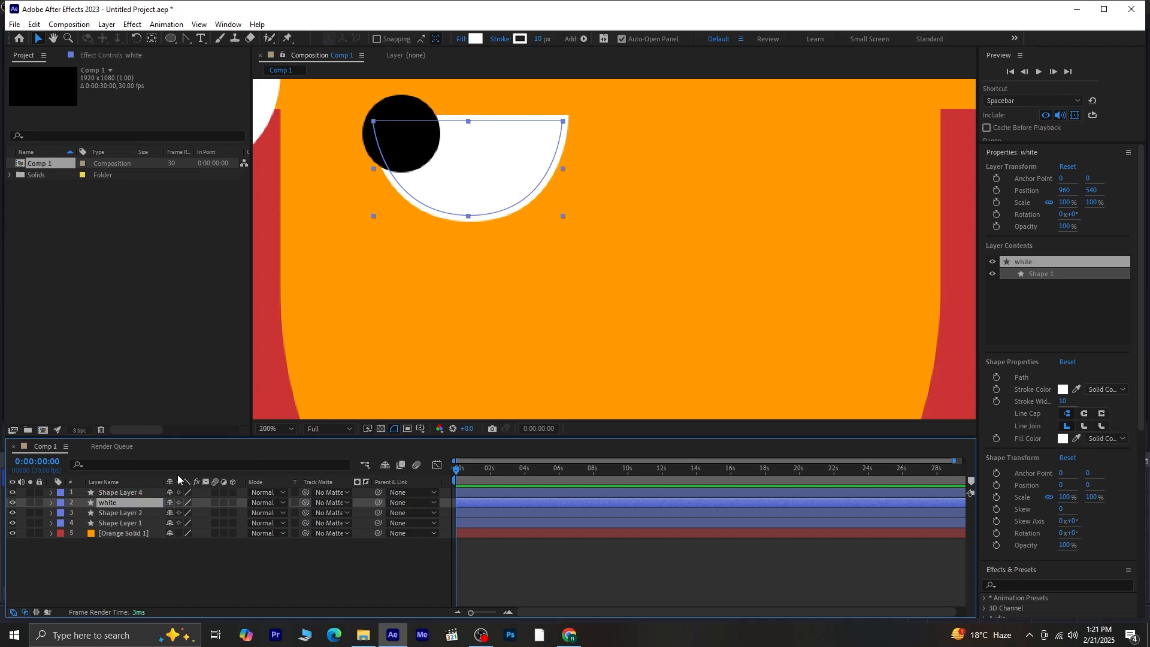
right_click(124, 495)
click(165, 461)
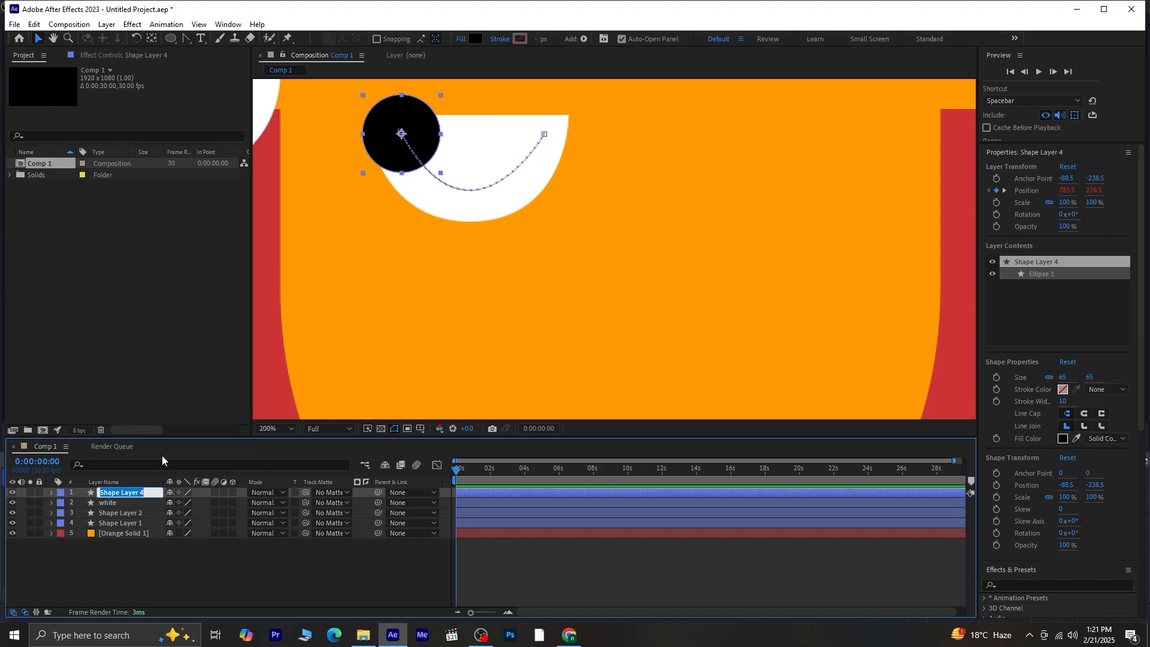
text(eye ball)
key(Return)
- Duplicate the white layer and move white 2 to the top of the stack
click(116, 502)
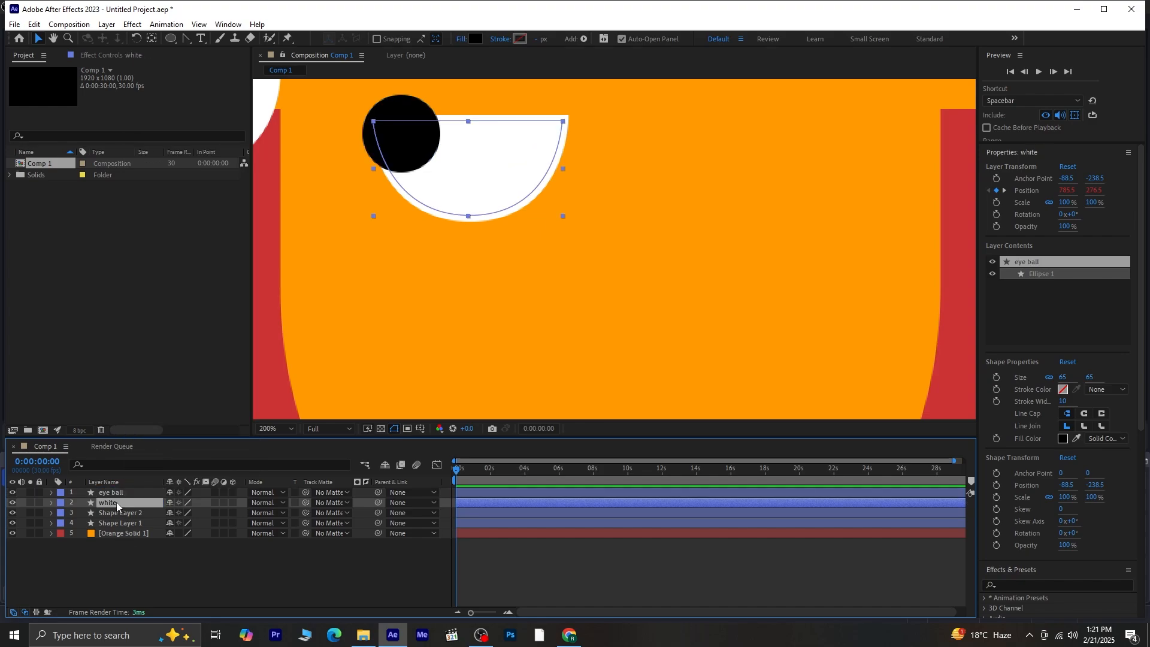
key(ctrl+d)
drag(117, 502, 122, 492)
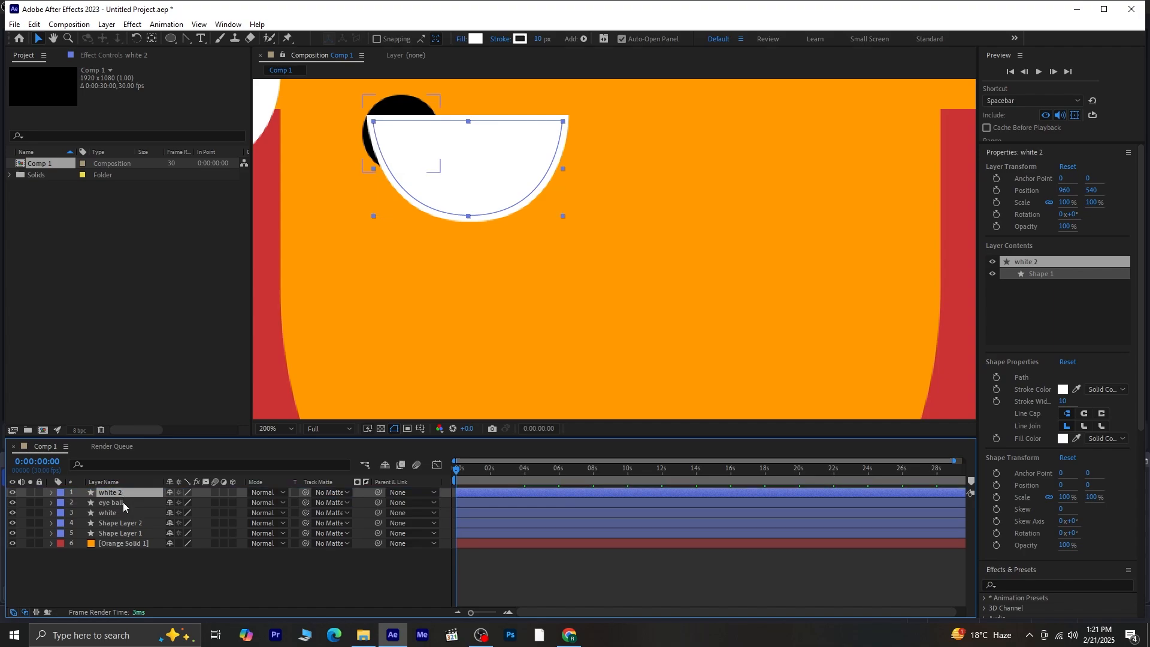
- Set eye ball's Track Matte to 1. white 2 and preview the masked pupil
click(123, 502)
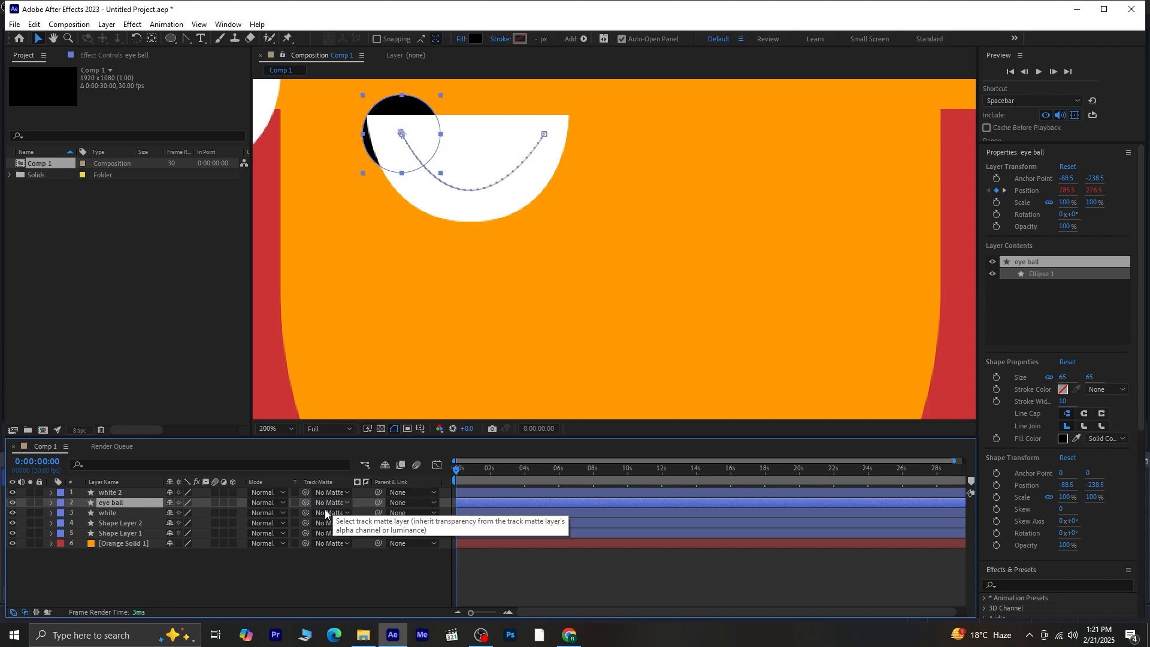
click(24, 612)
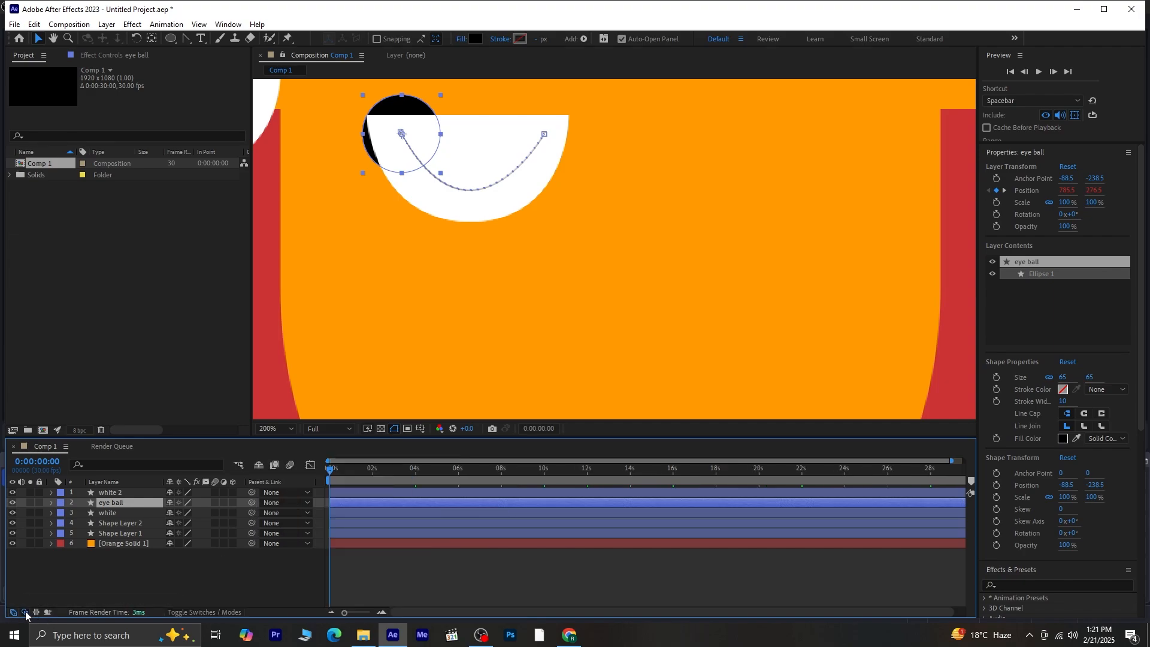
click(25, 612)
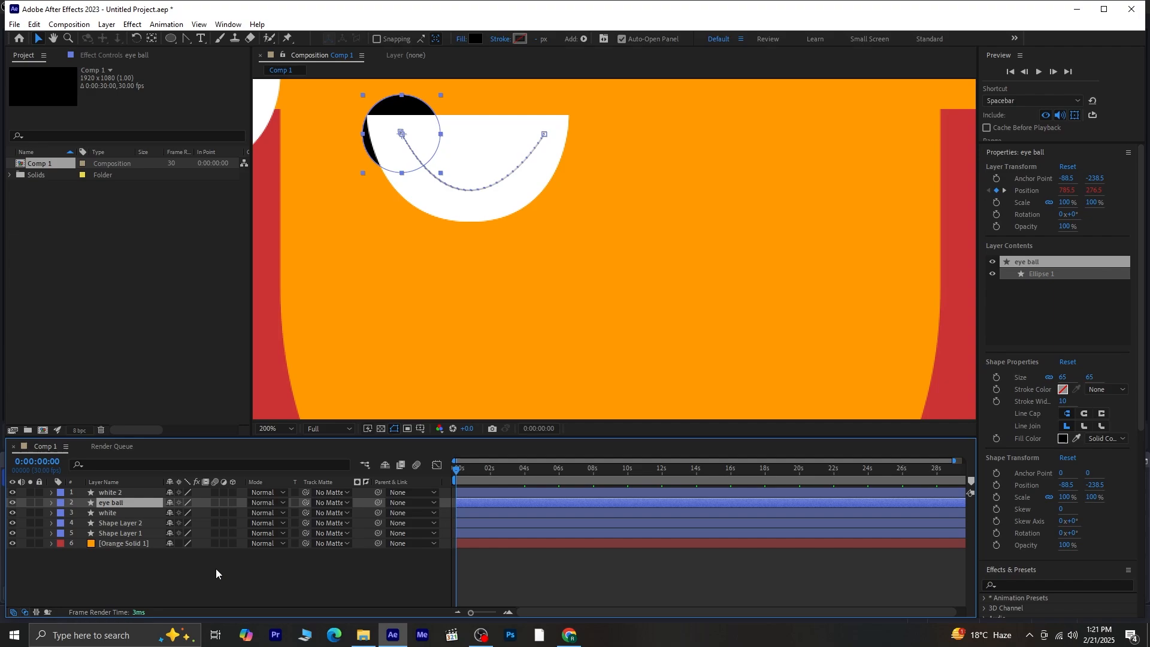
click(319, 503)
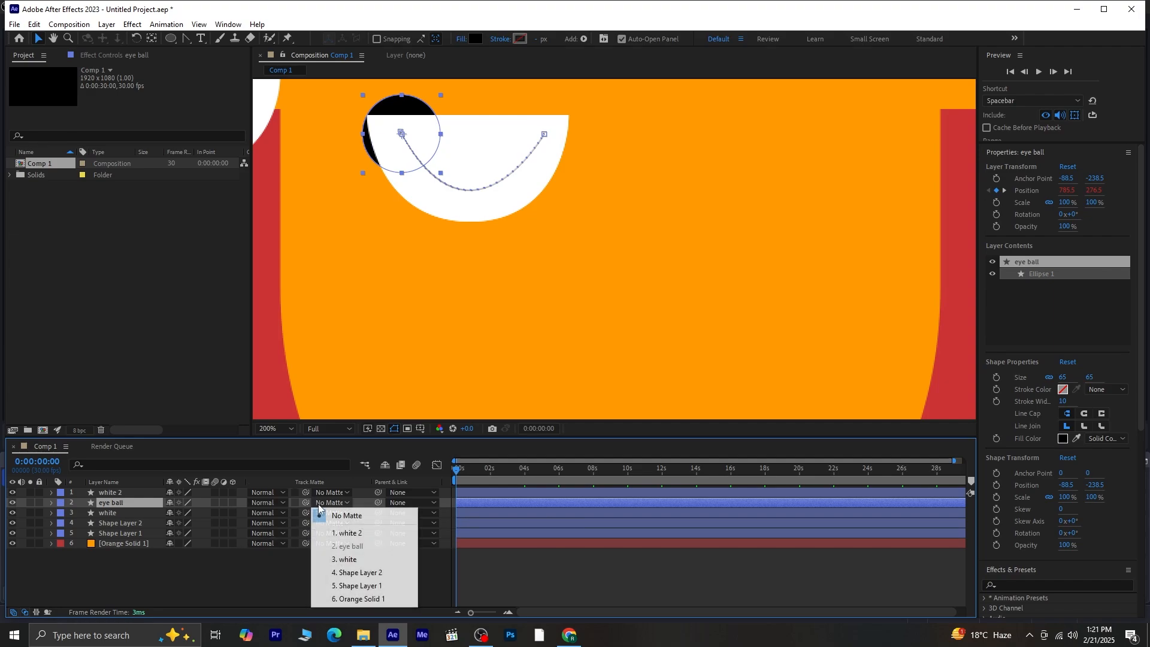
click(348, 533)
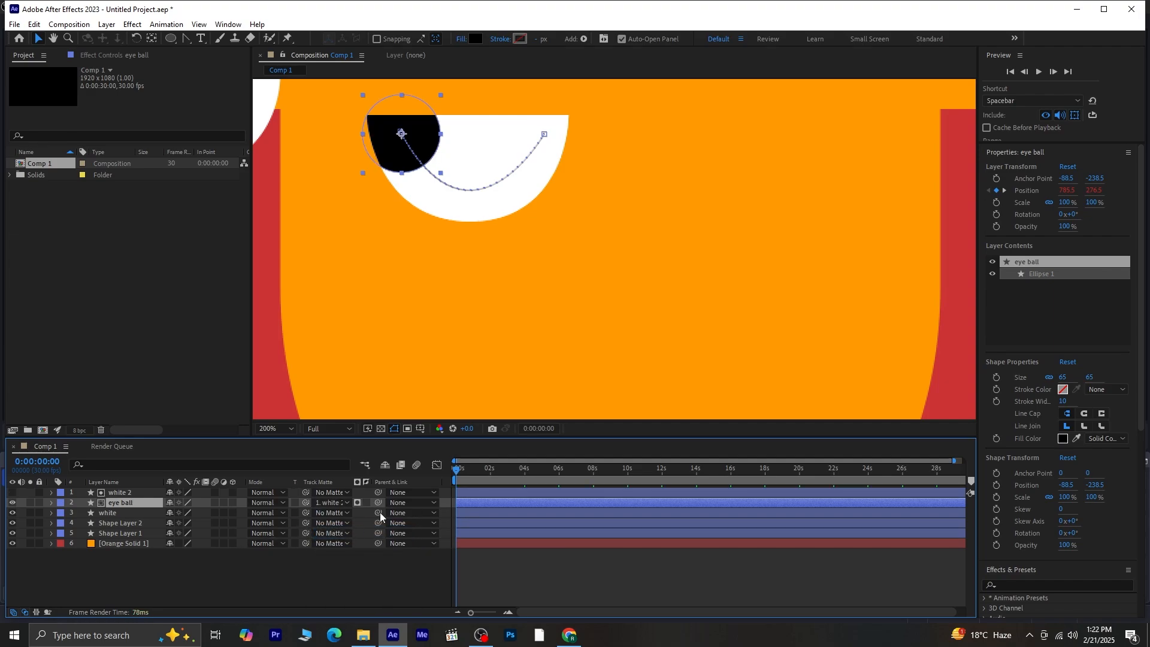
key(space)
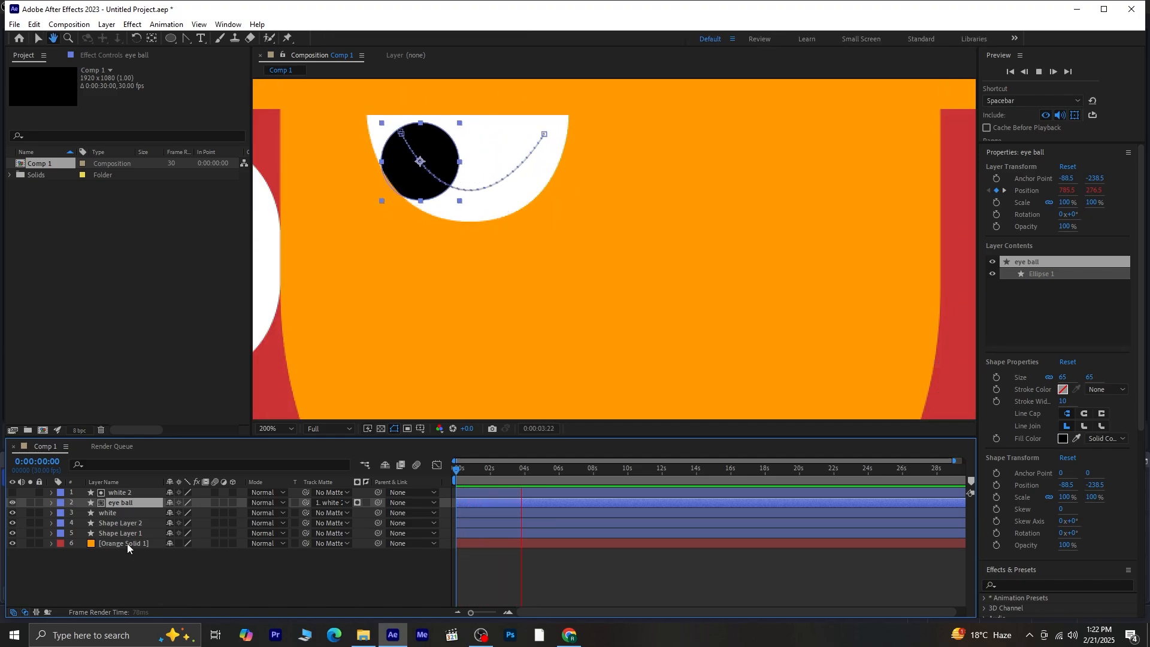
key(space)
drag(515, 466, 412, 487)
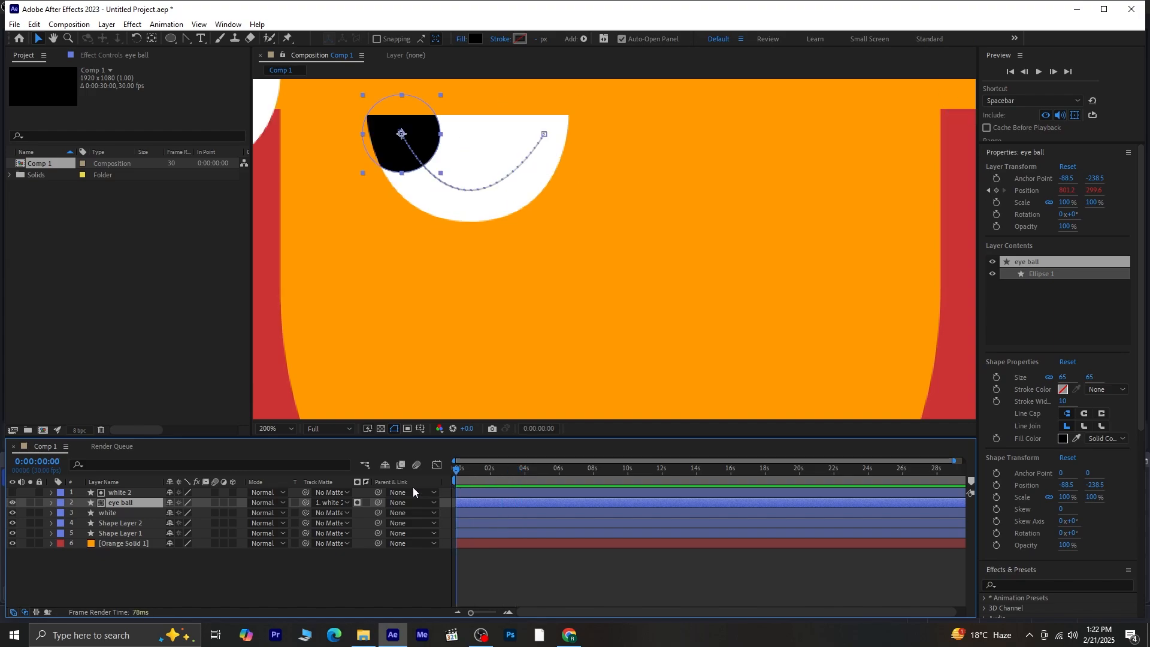
click(266, 429)
- Fit the composition in the viewer and preview the full animation
click(298, 216)
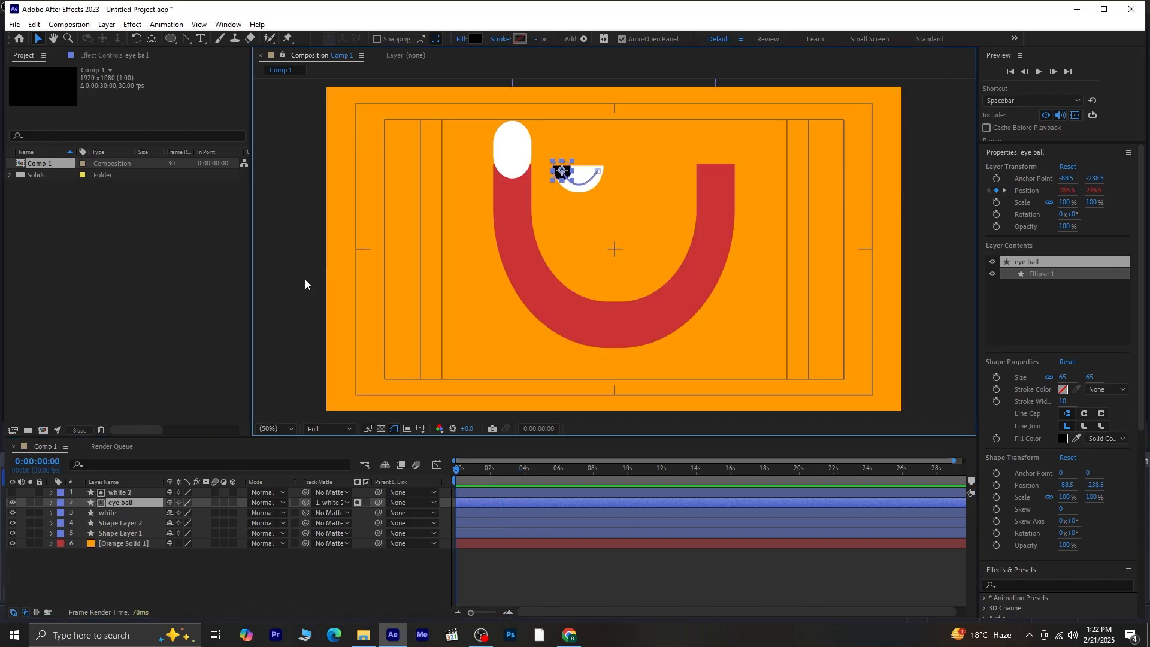
click(350, 577)
key(space)
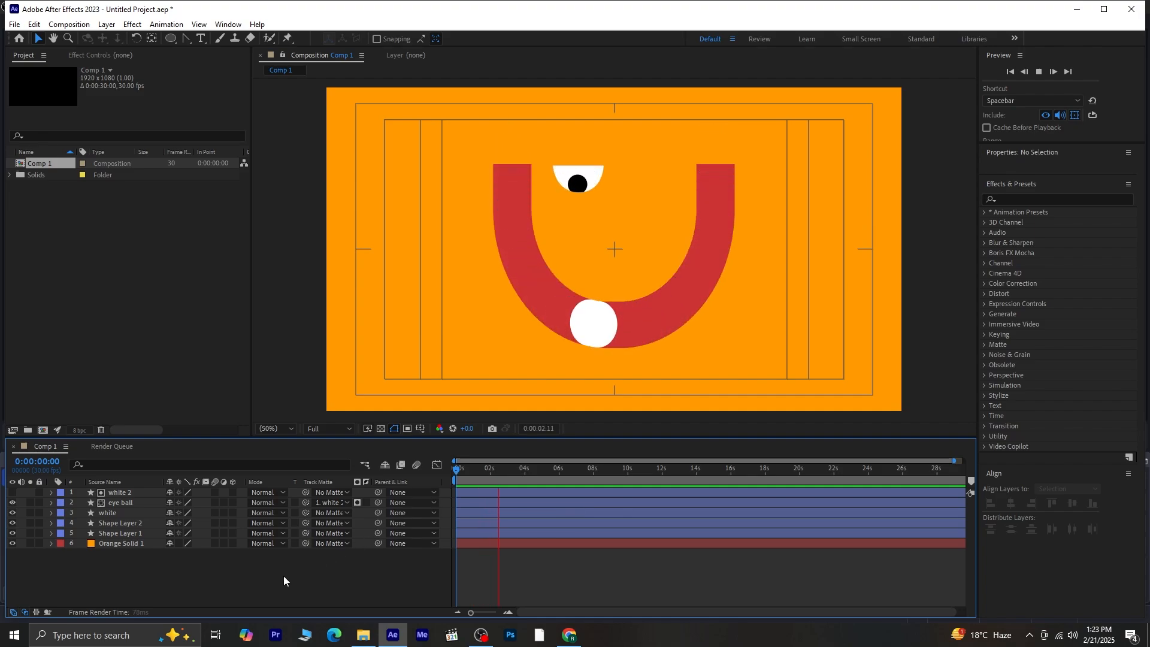
key(space)
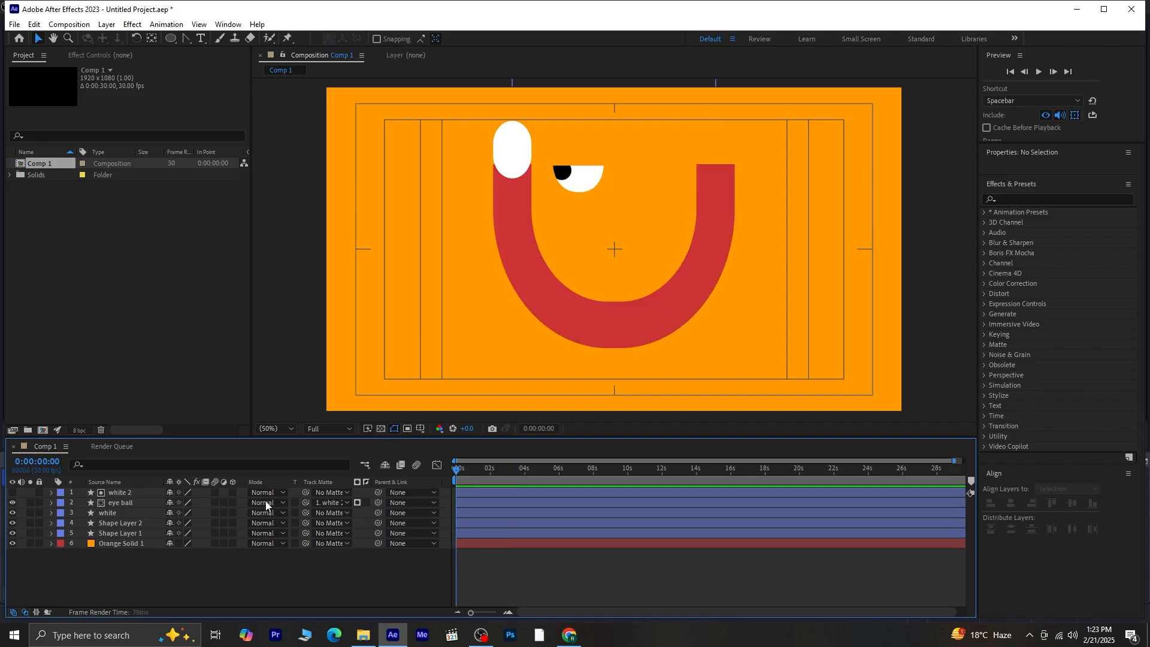
- Pre-compose white 2, eye ball and white into Pre-comp 1, then duplicate it
click(114, 491)
shift+click(116, 513)
right_click(117, 512)
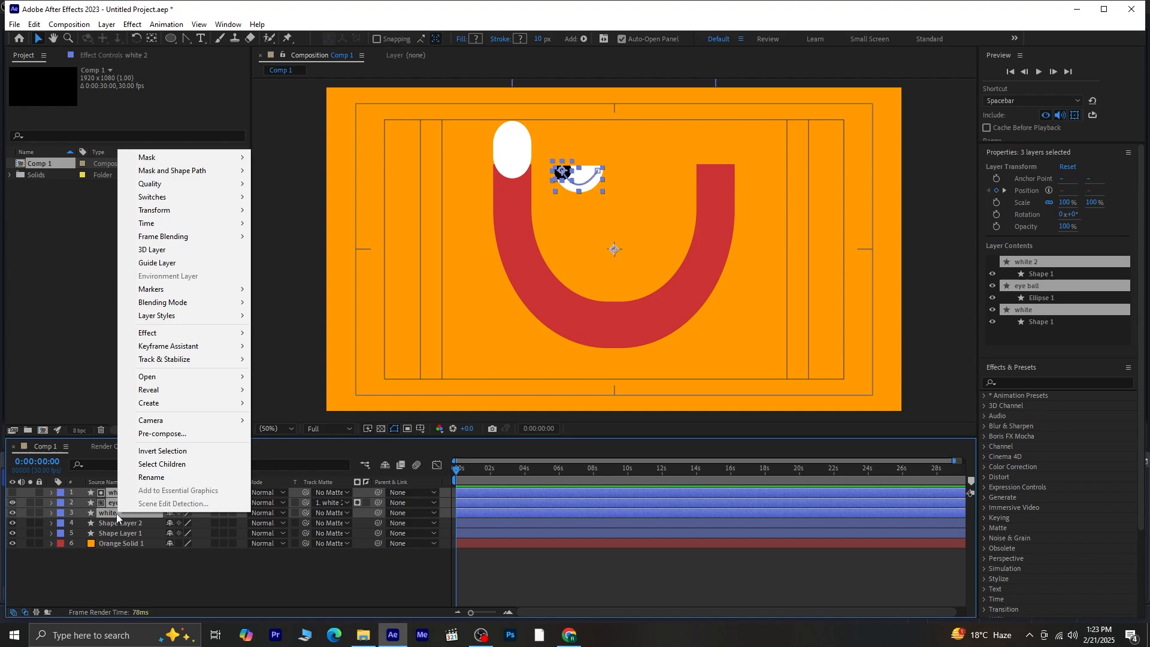
click(173, 433)
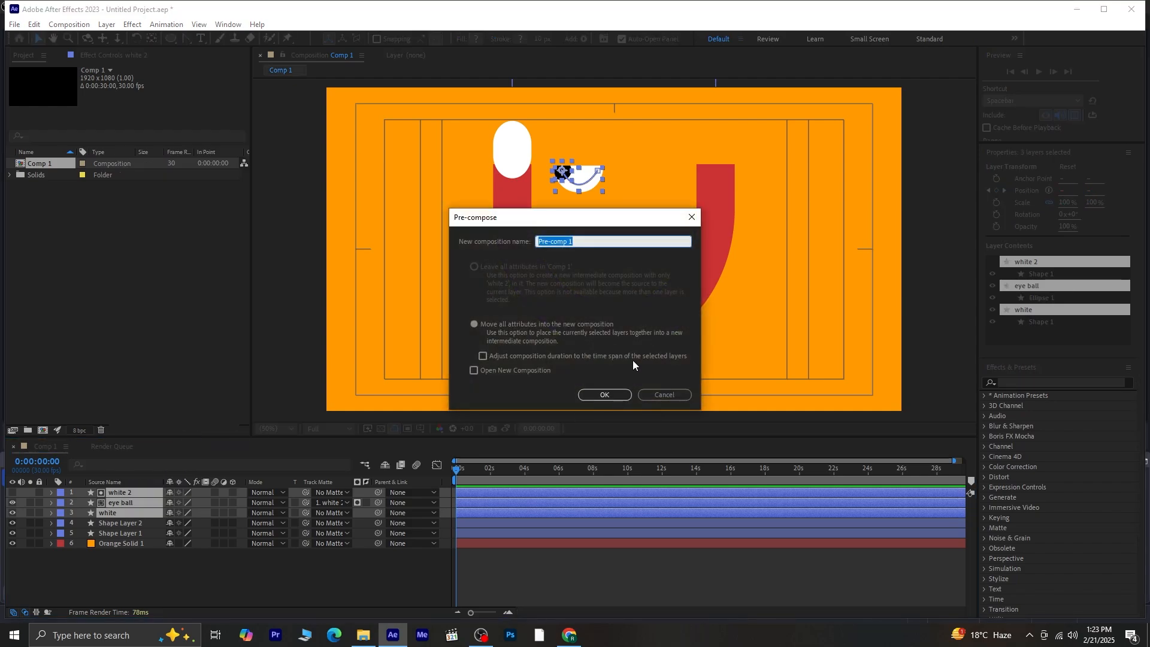
click(611, 395)
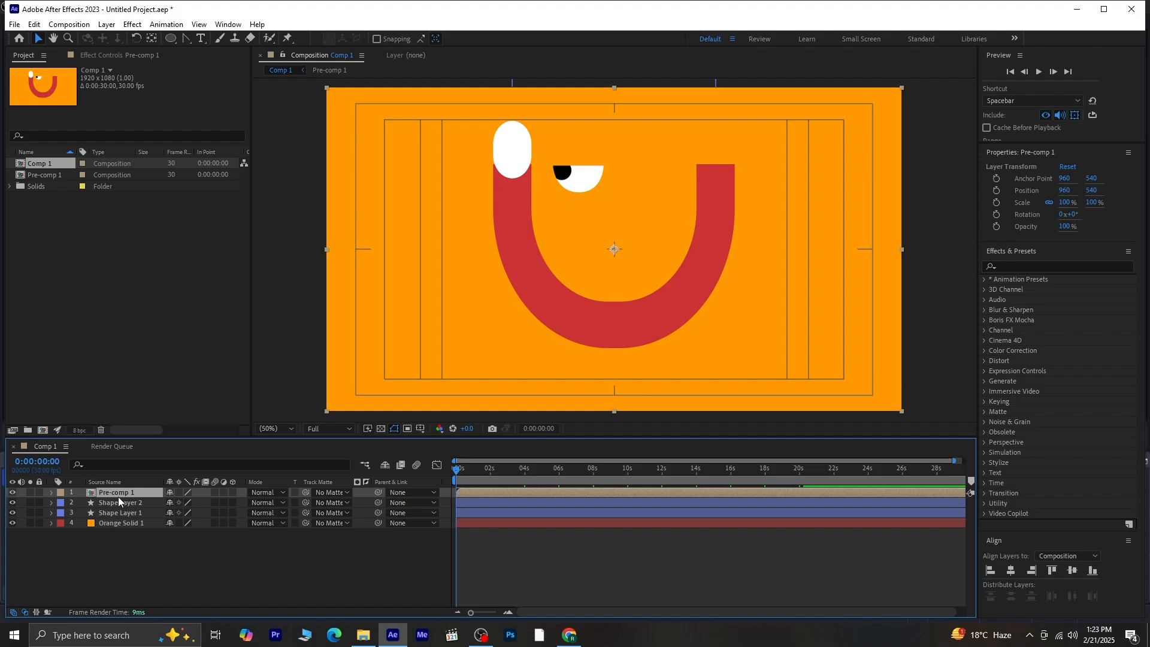
key(ctrl+d)
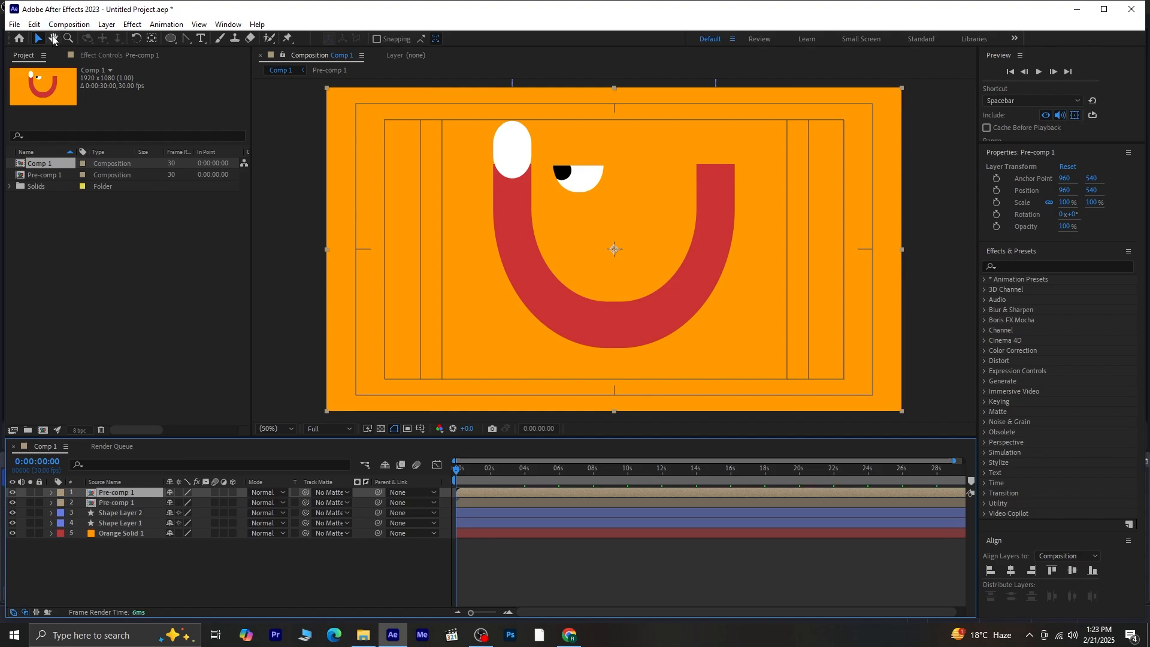
- Move the duplicate Pre-comp 1 right to about 1210, 542 and preview both eyes
drag(585, 180, 664, 183)
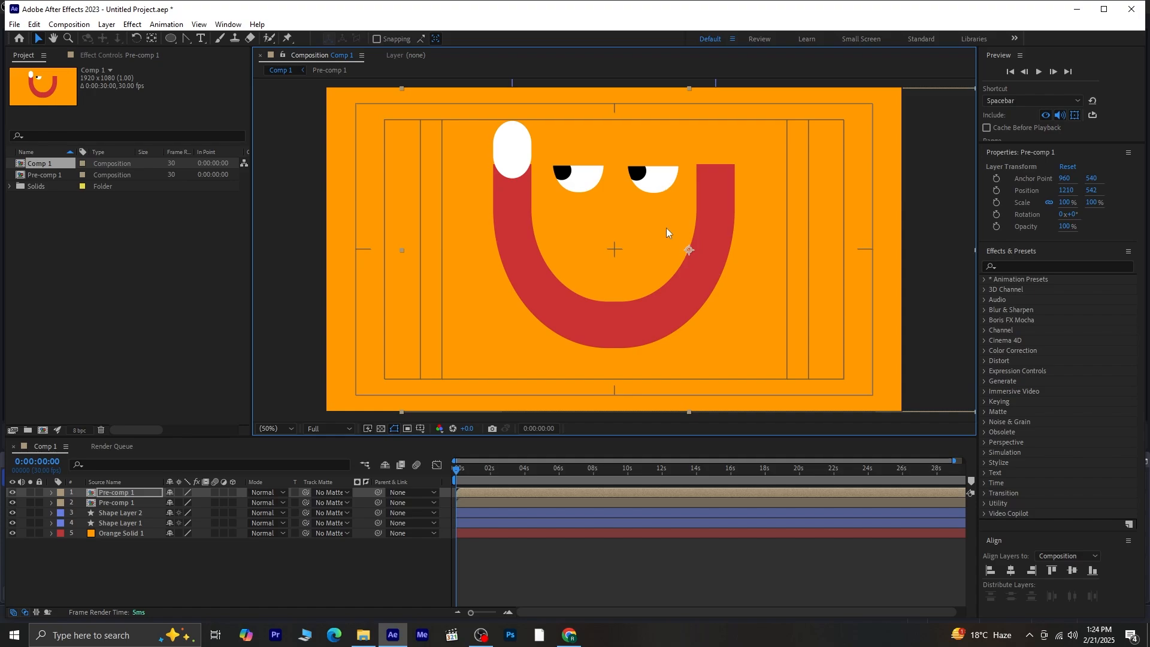
key(space)
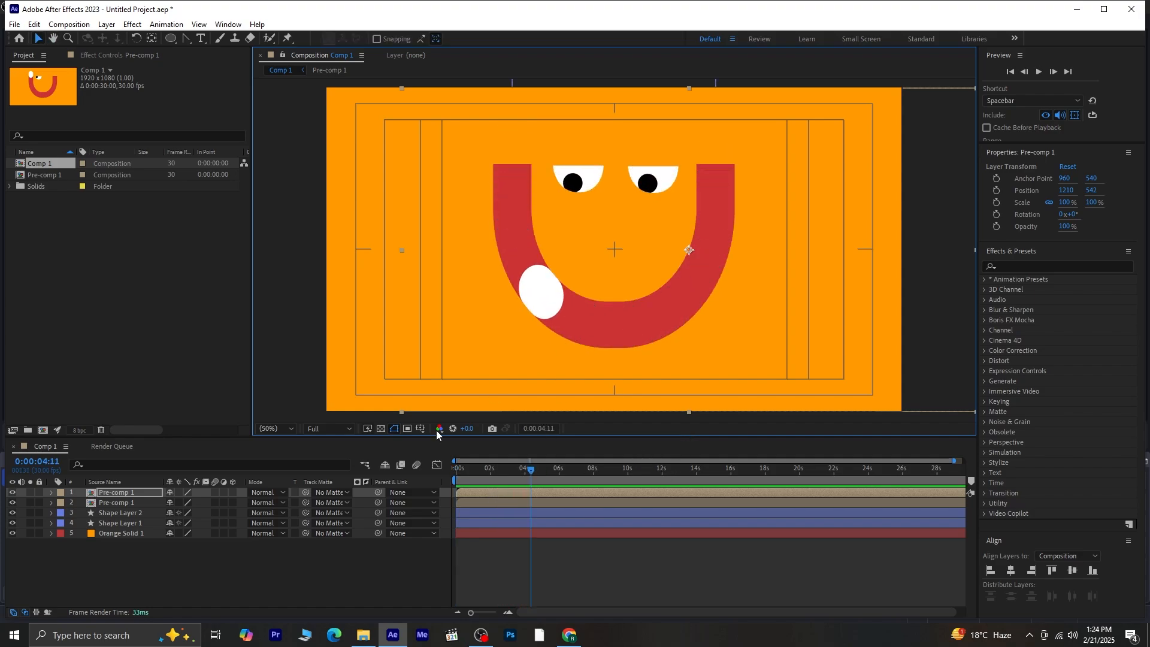
- Shorten the red U into a smile below the eyes by lowering its top edge, then preview
click(137, 523)
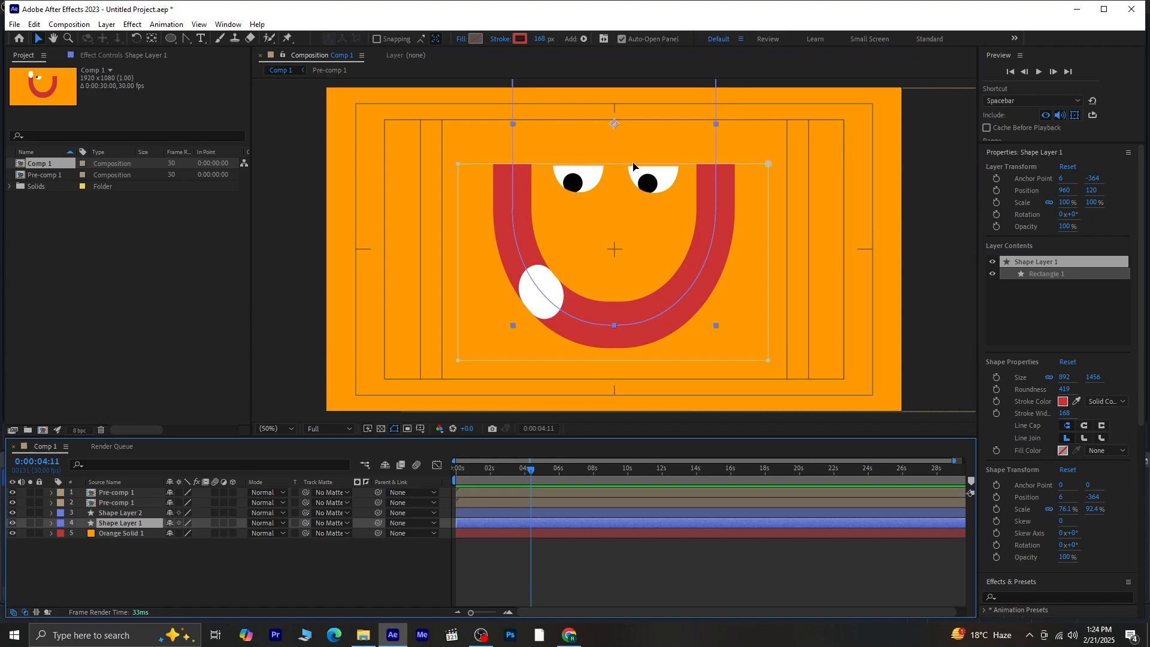
drag(634, 168, 641, 234)
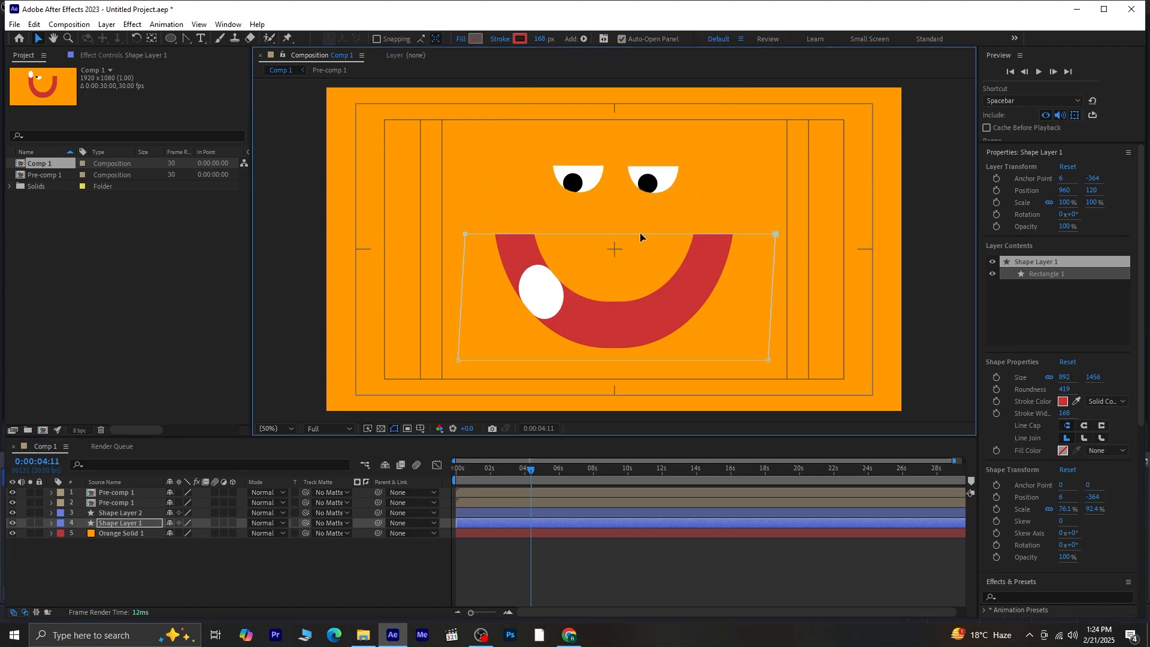
key(space)
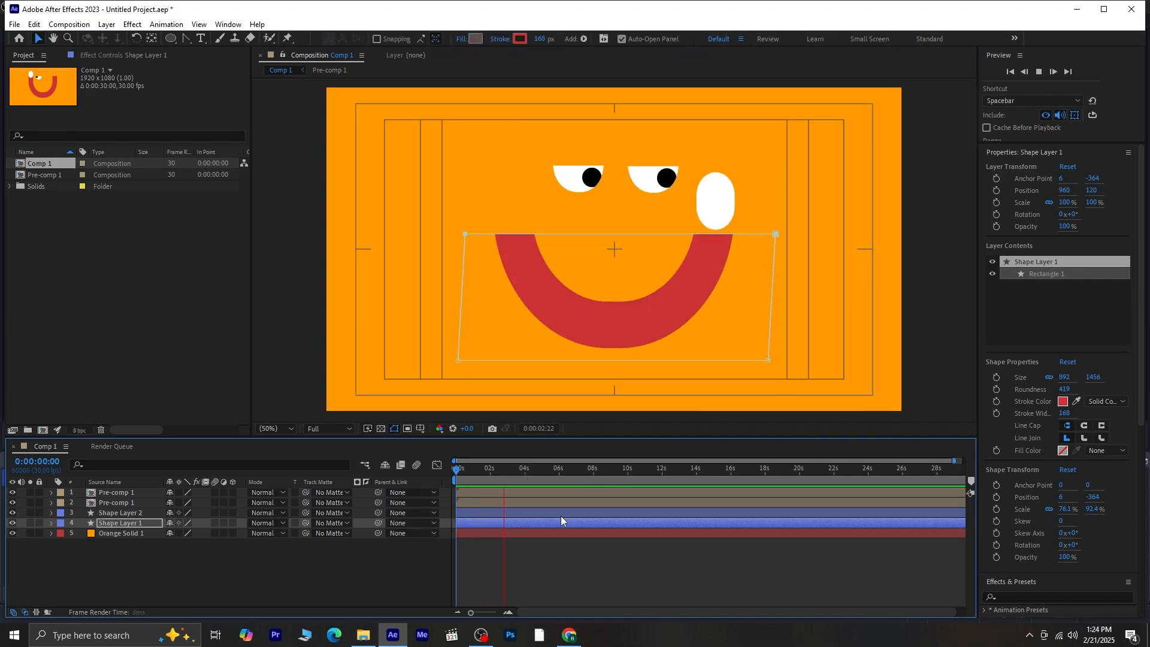
key(space)
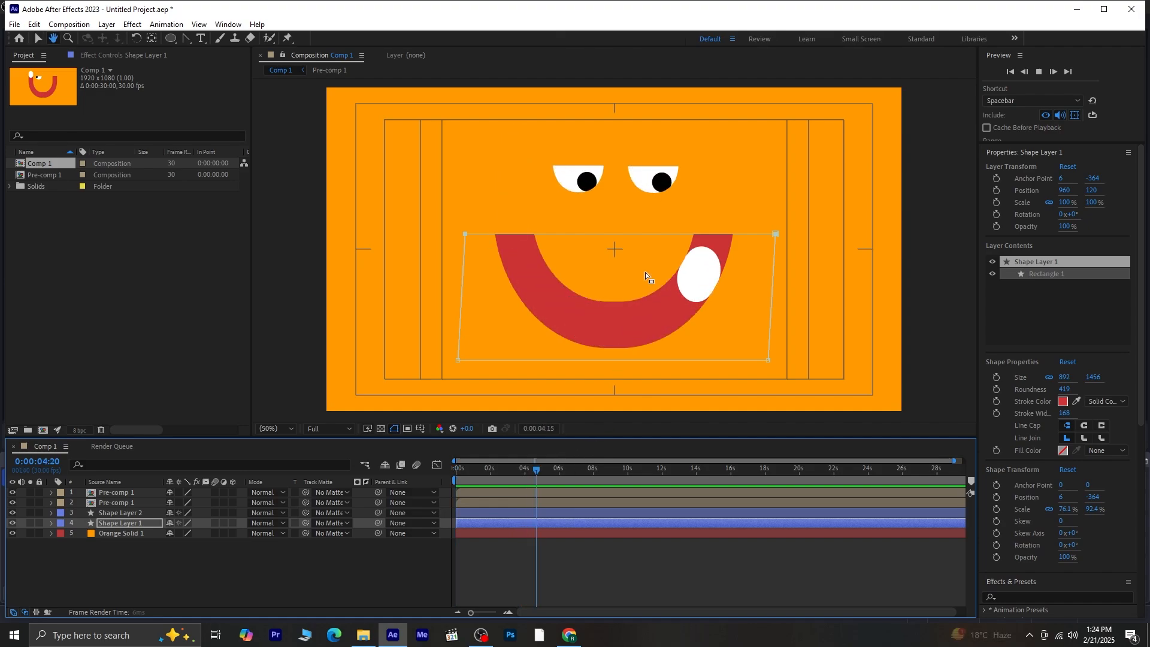
drag(620, 235, 620, 221)
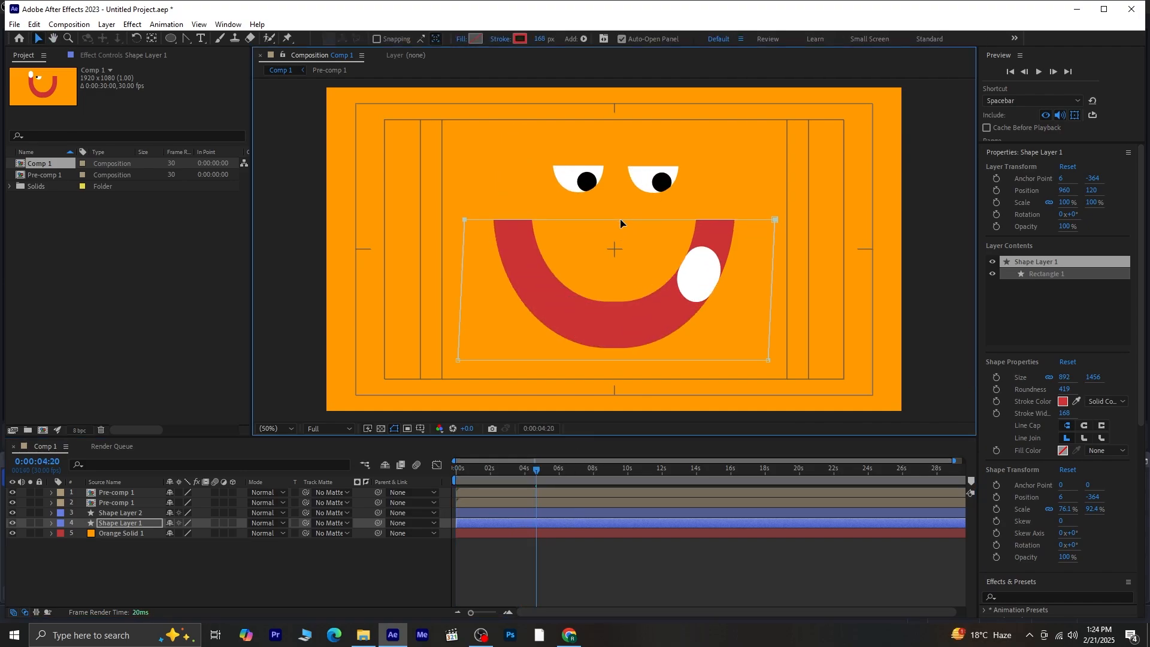
drag(529, 468, 335, 557)
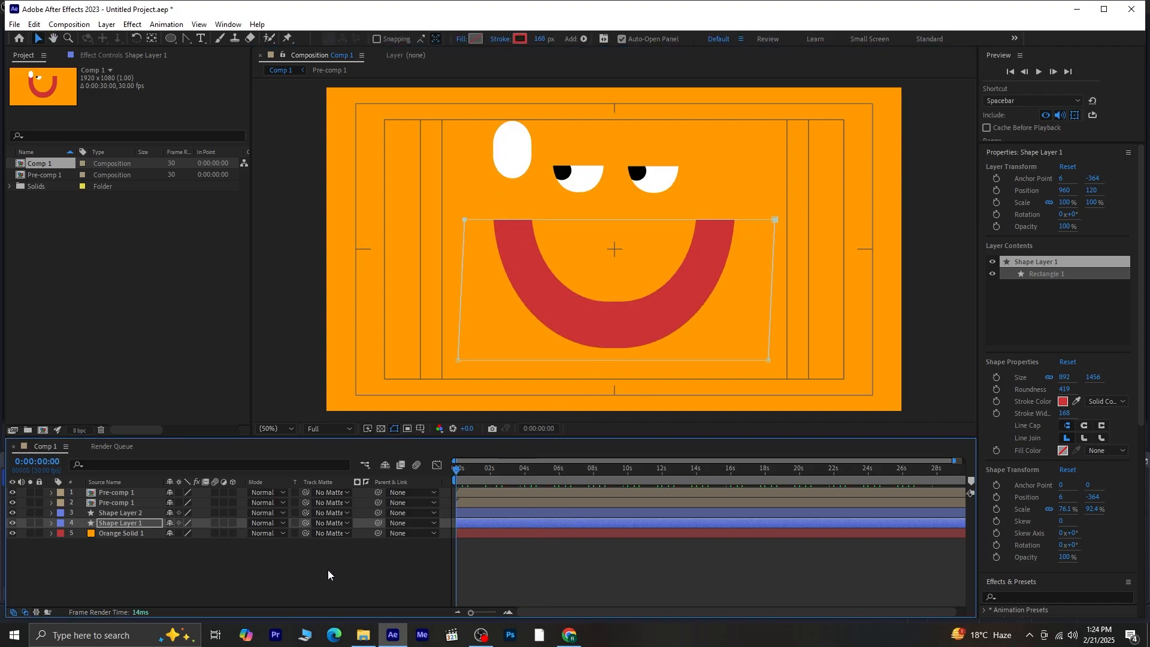
click(330, 576)
key(space)
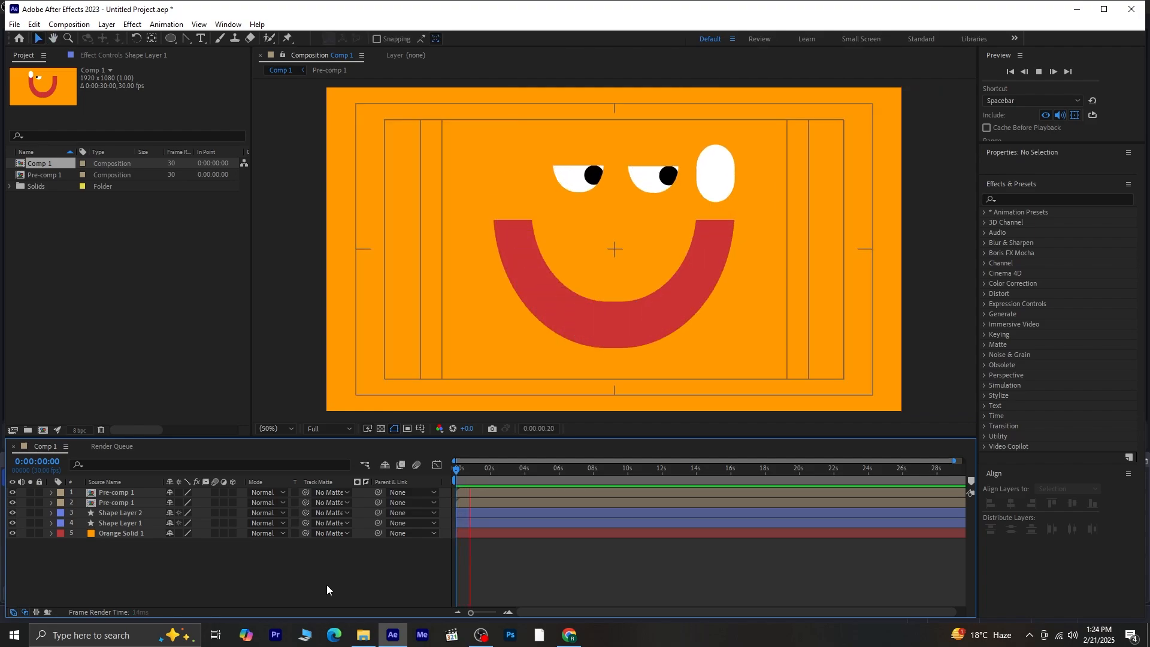
- Turn off the Title/Action Safe guides and rewind the timeline to the first frame
click(421, 428)
click(438, 445)
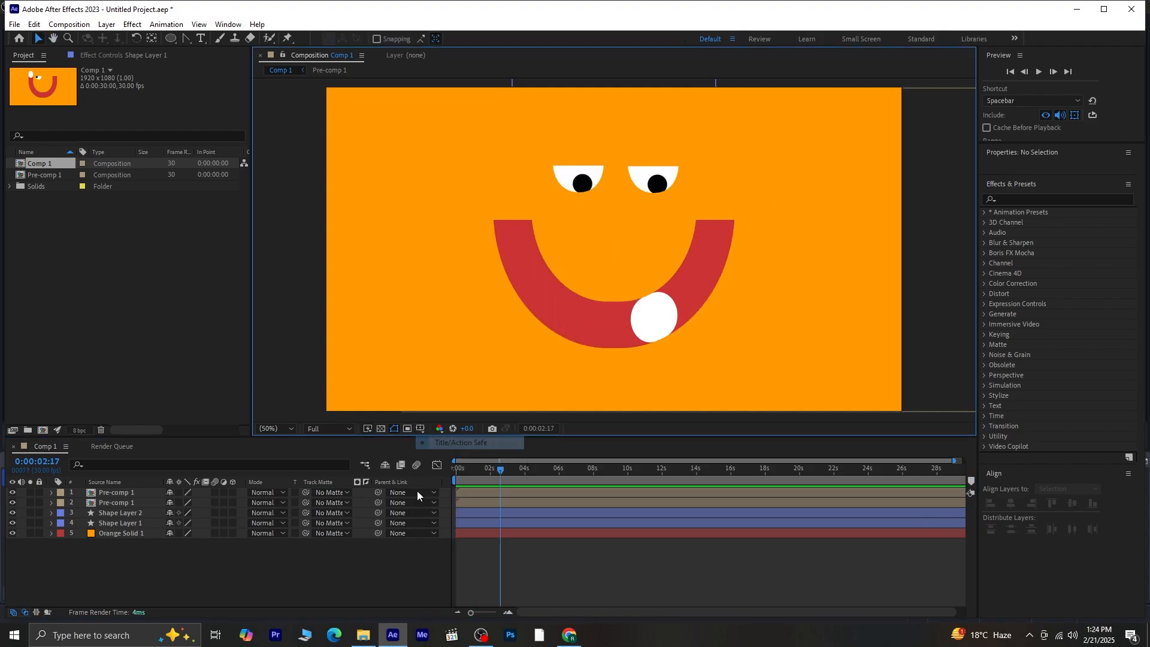
click(372, 579)
drag(505, 466, 451, 473)
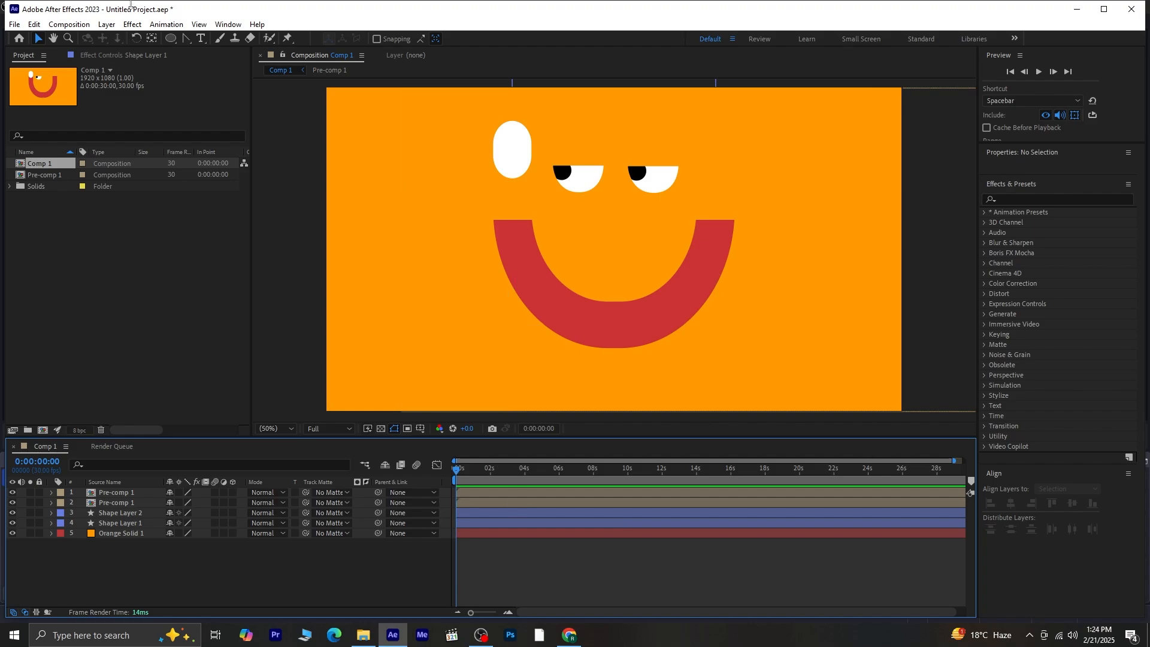
click(107, 24)
- Add a new adjustment layer and apply Turbulent Displace to it, found by searching 'turb'
mouse_move(156, 37)
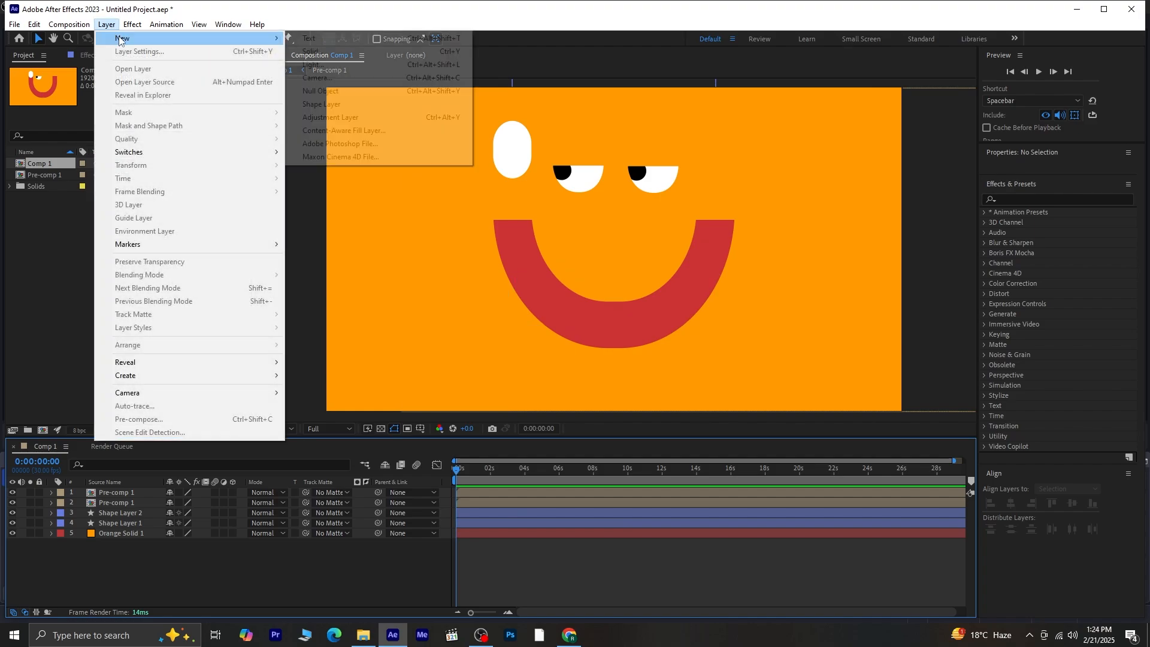
click(357, 116)
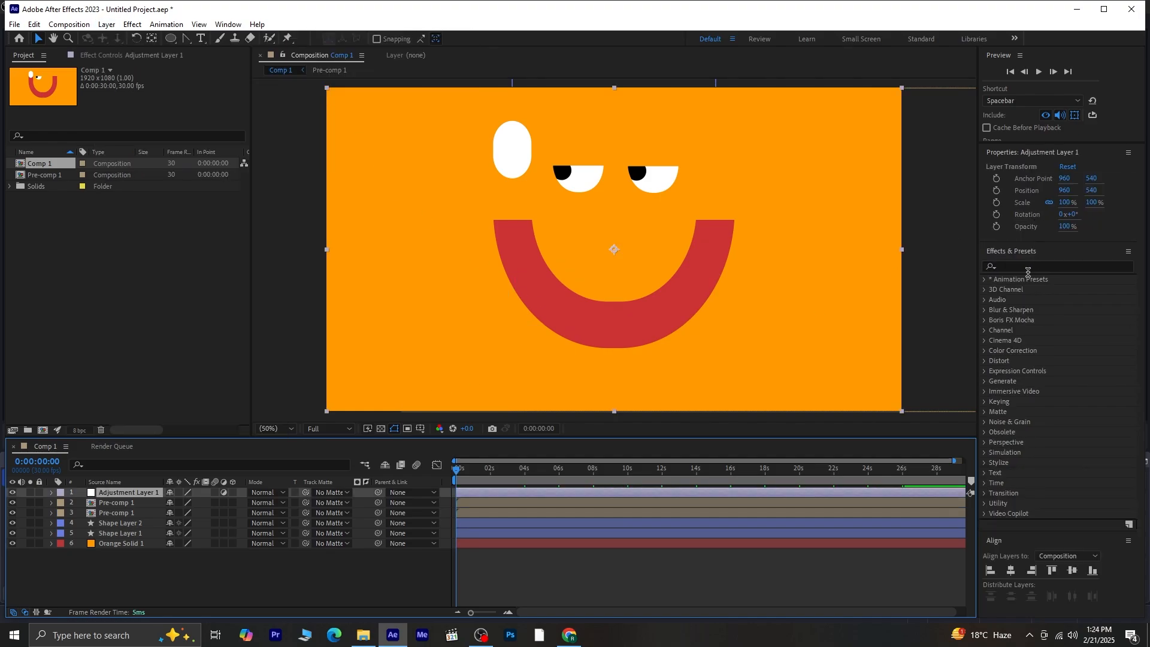
click(1028, 268)
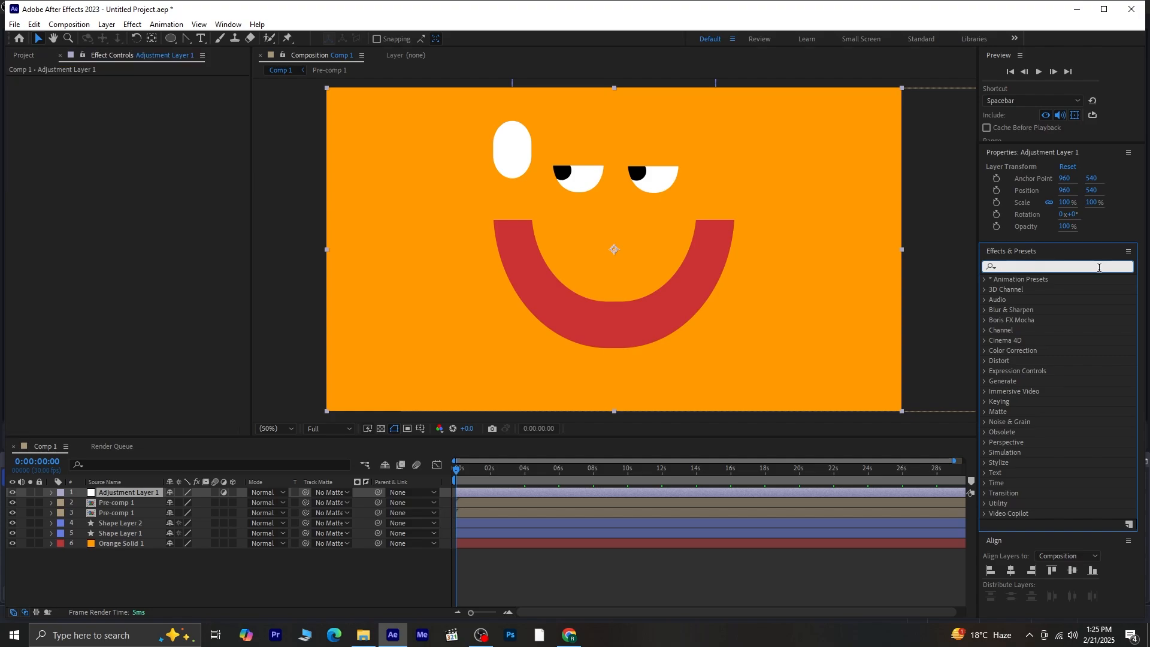
text(turbu)
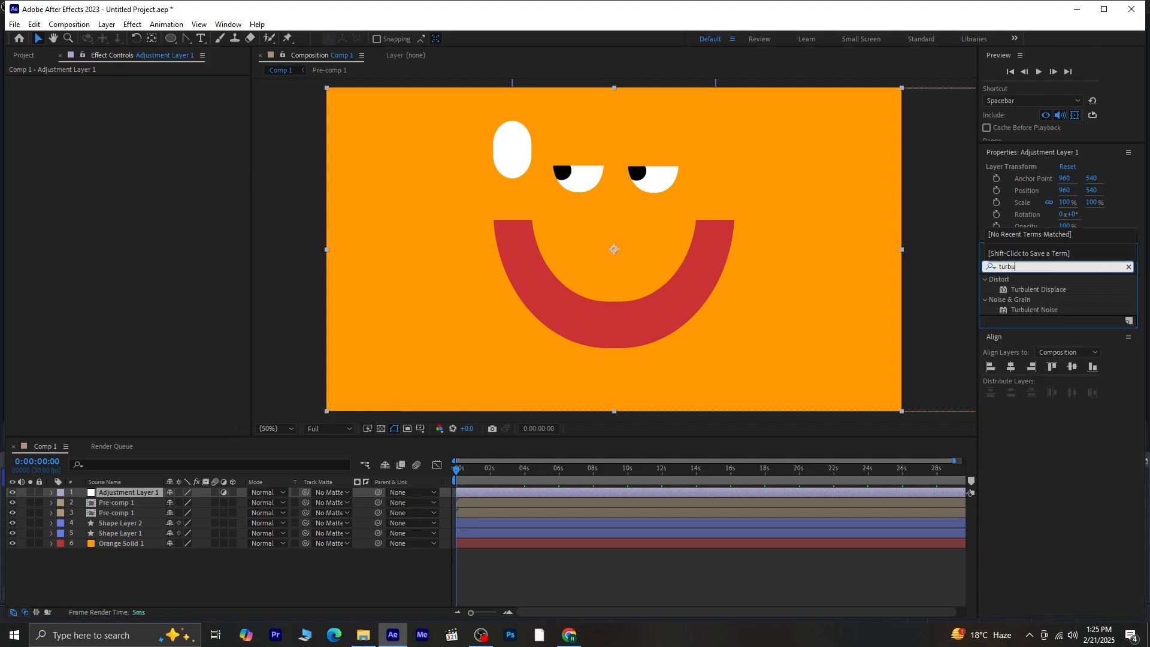
double_click(1059, 291)
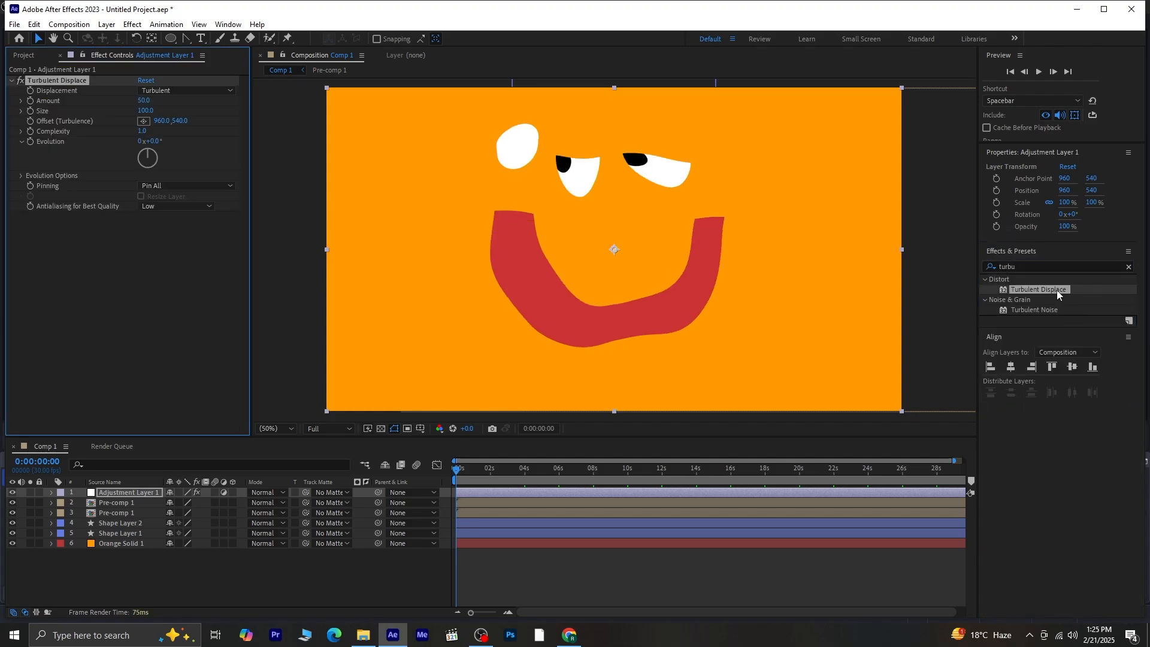
- Set Turbulent Displace Amount to 14 and Size to 17, then preview the wobble
drag(144, 101, 122, 125)
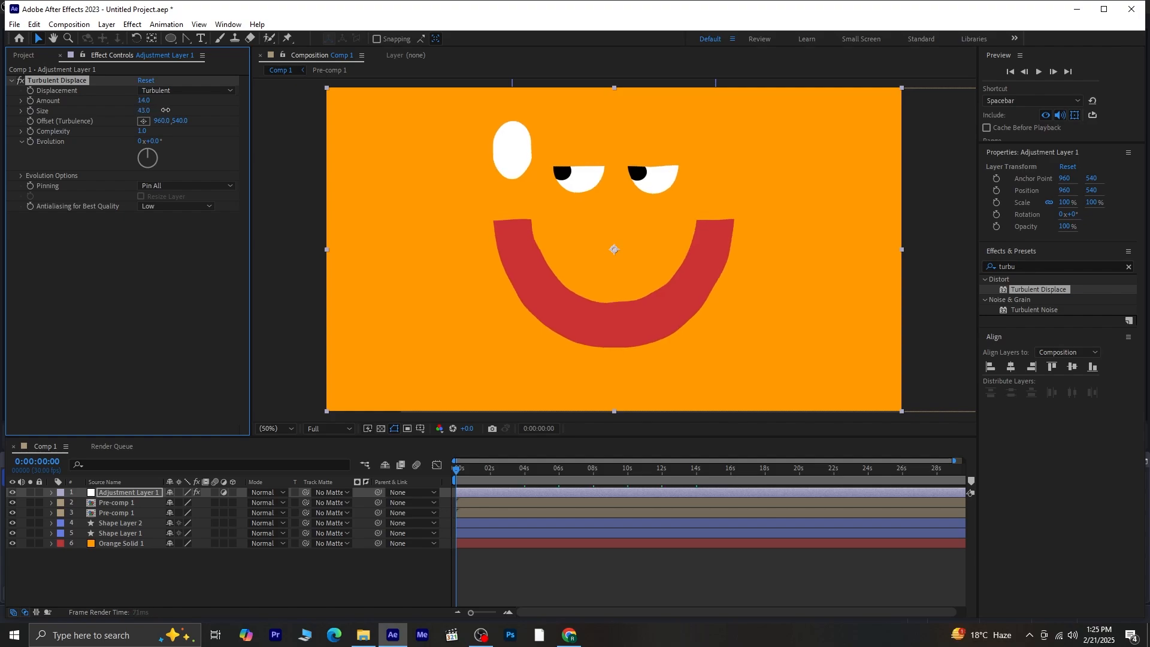
drag(165, 110, 153, 115)
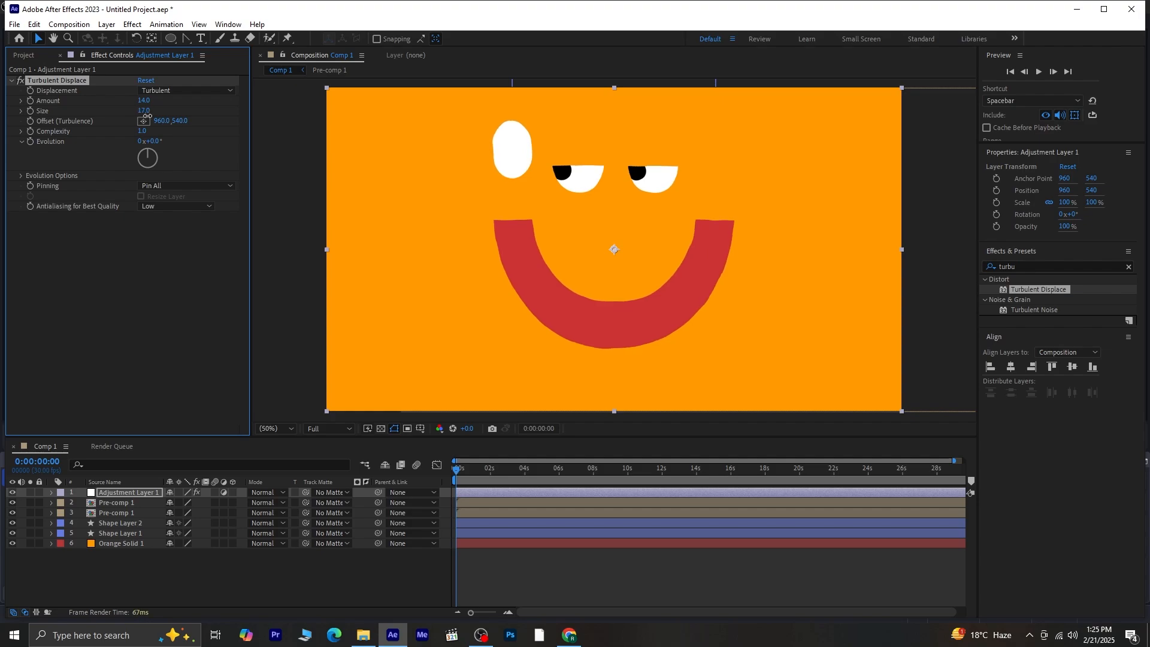
key(space)
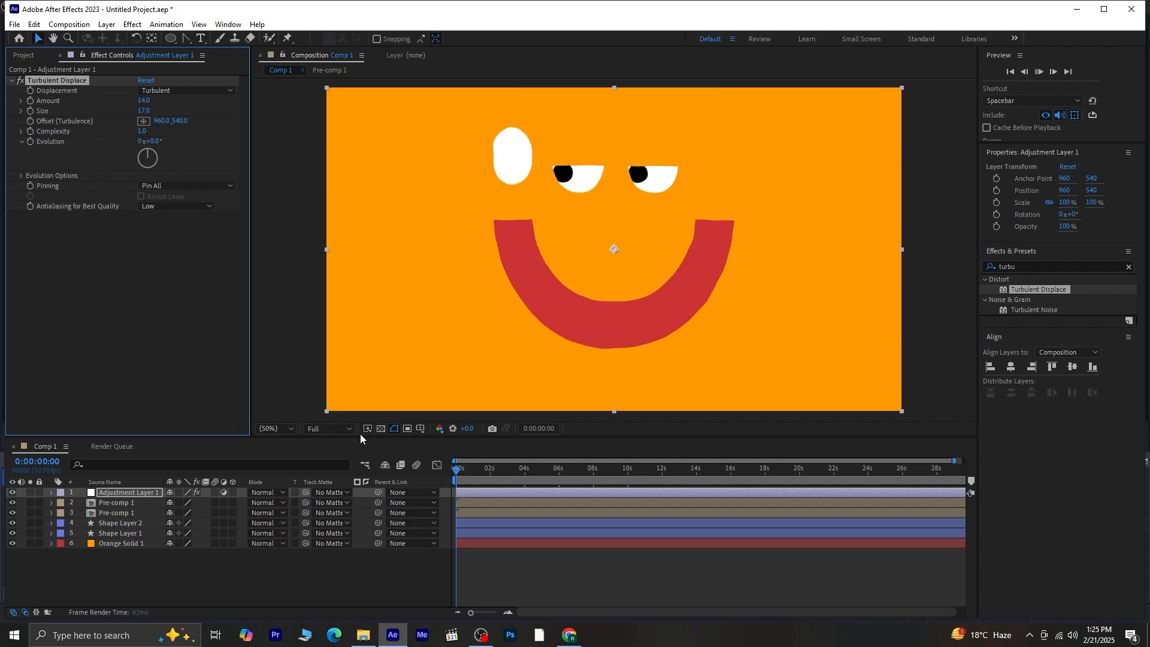